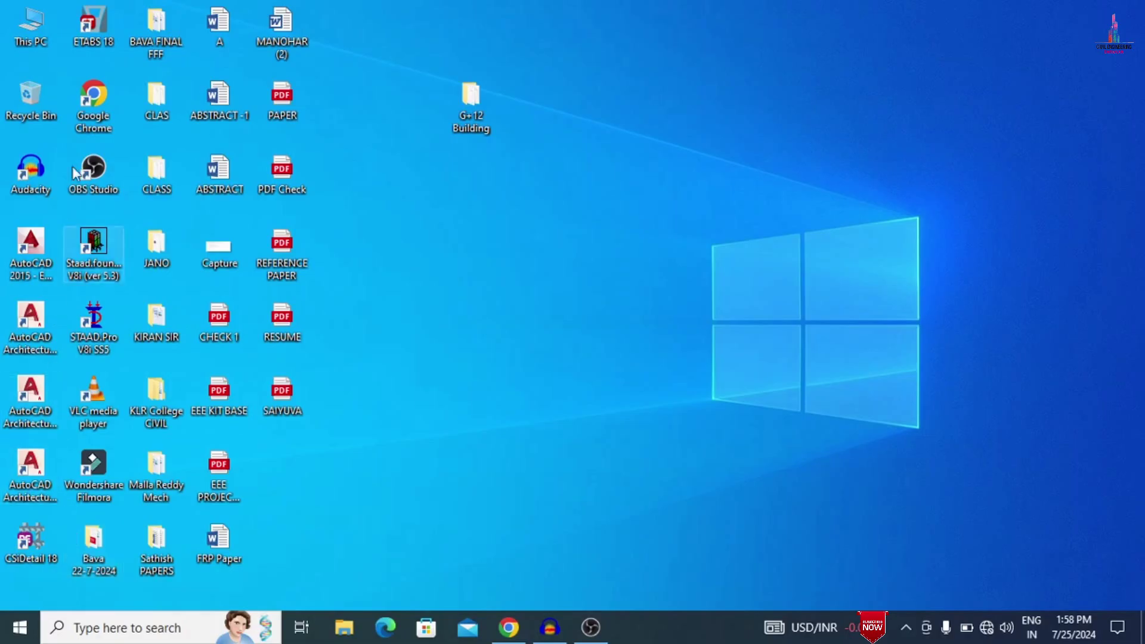
Step: Start ETABS 18 and open the G+12 model from the desktop's G+12 Building folder
left_click(93, 26)
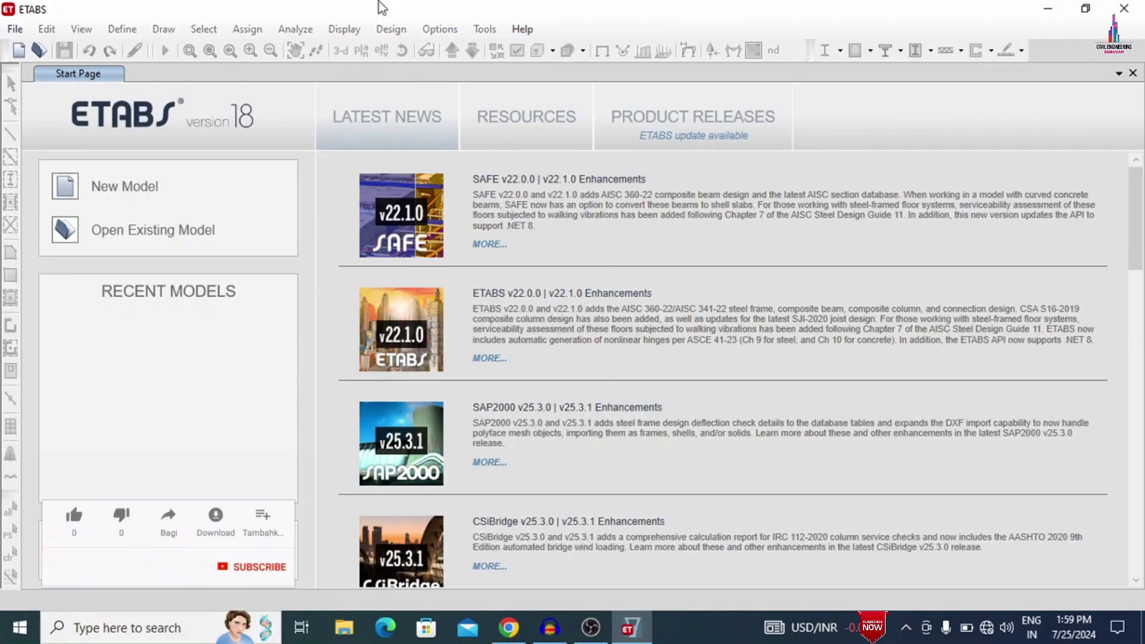
left_click(13, 29)
left_click(41, 71)
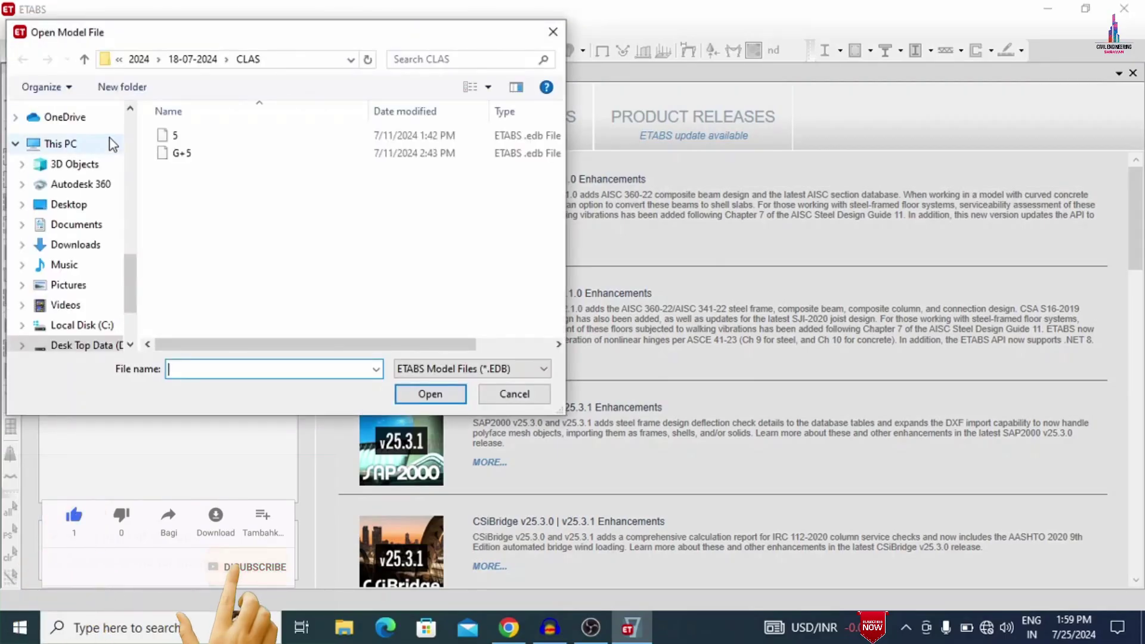
scroll(66, 137, "down", 1)
scroll(67, 115, "up", 4)
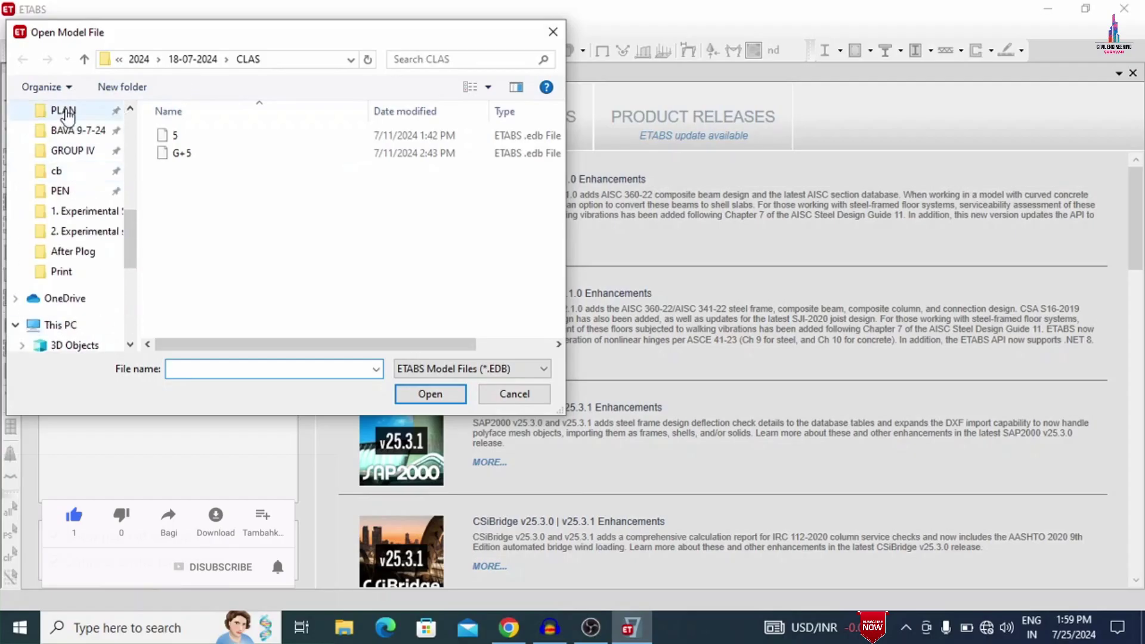
scroll(62, 146, "up", 5)
left_click(67, 143)
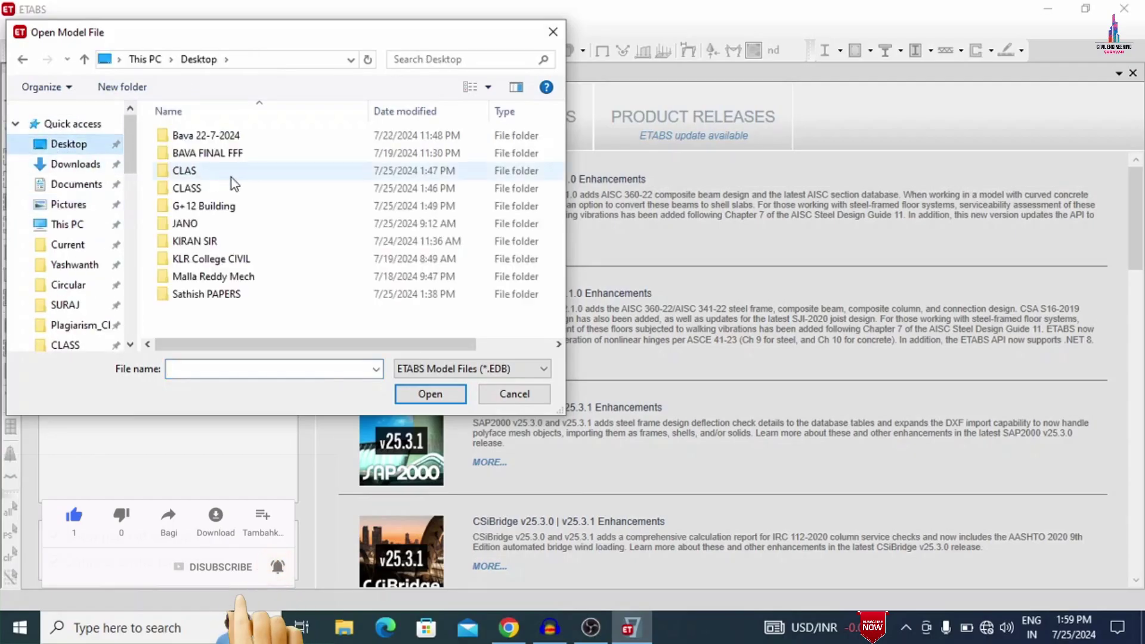
double_click(206, 207)
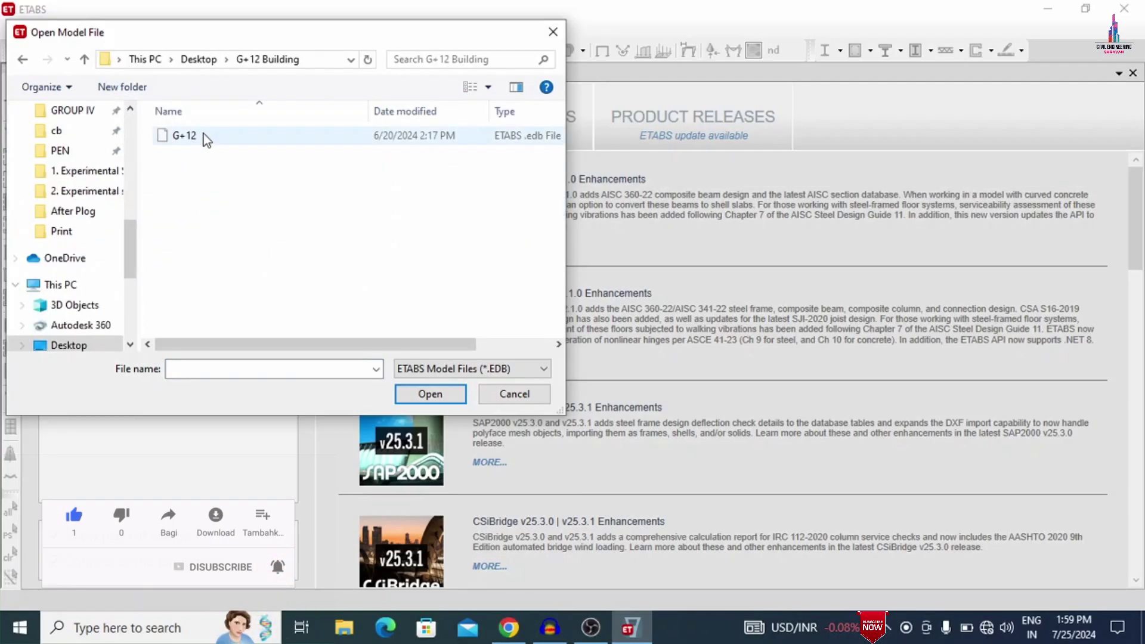
double_click(206, 138)
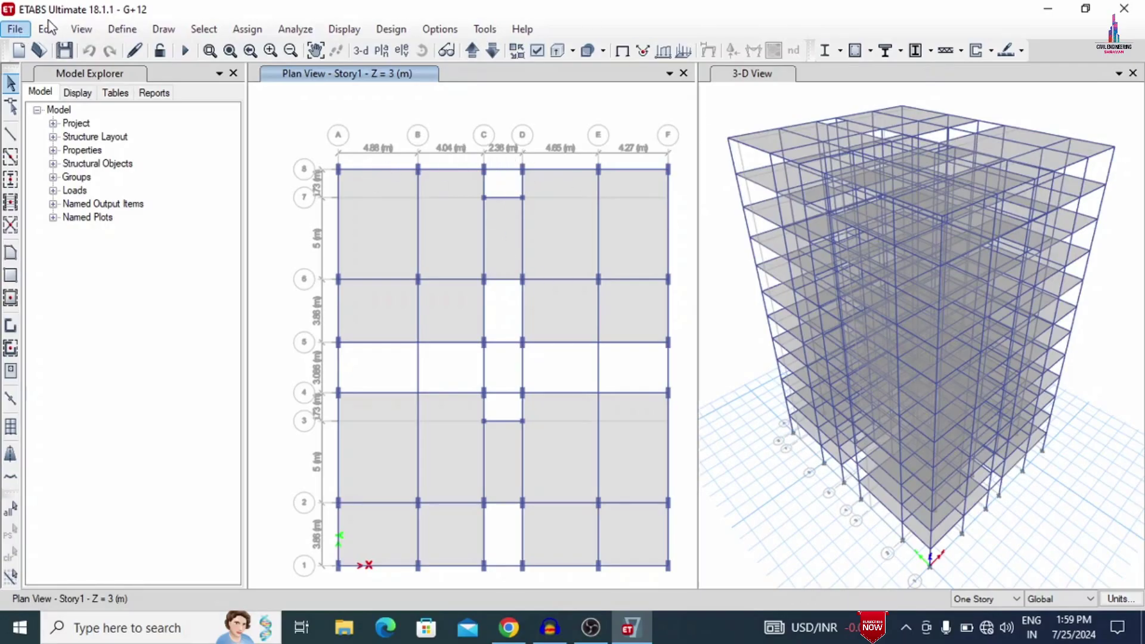
Step: Review the defined materials, checking the M30 concrete and HYSD500 rebar entries
left_click(115, 27)
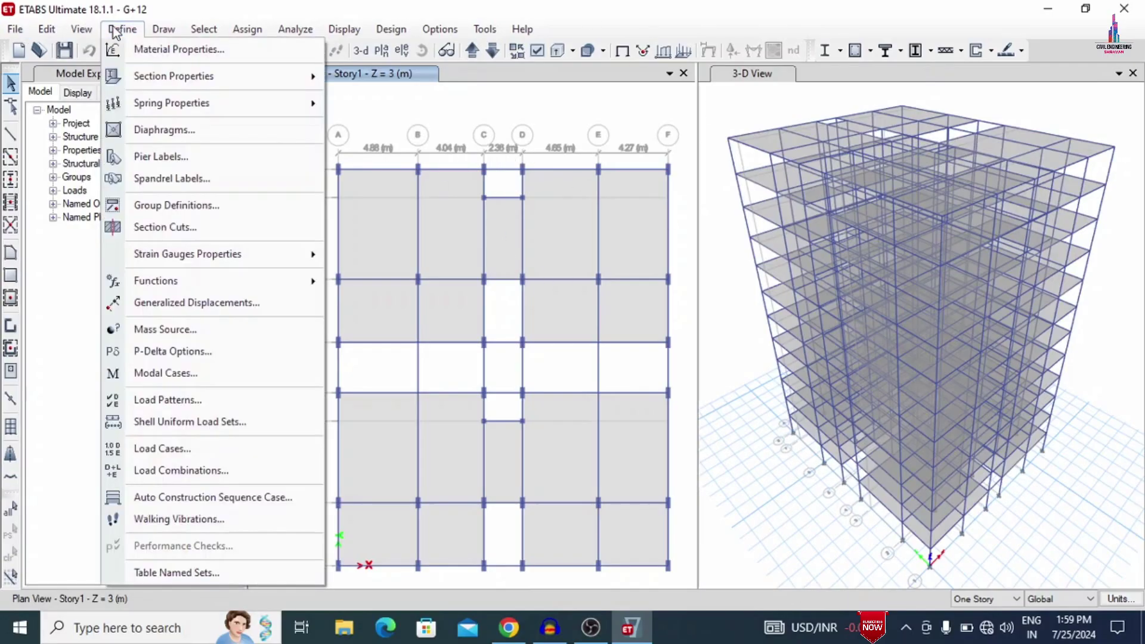
left_click(139, 57)
left_click(433, 263)
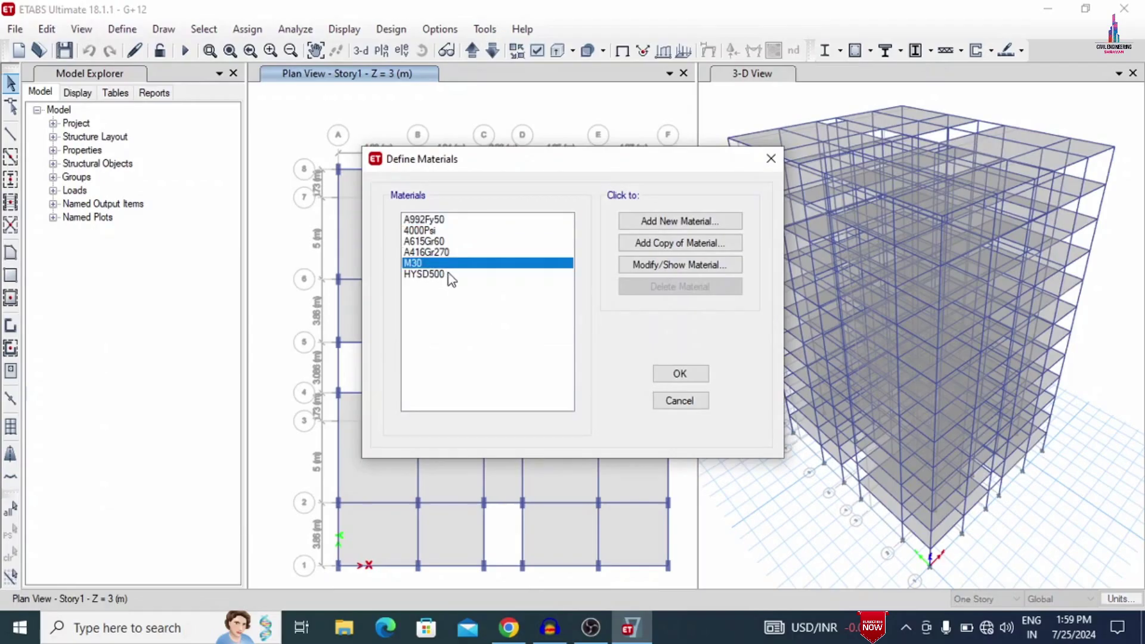
left_click(441, 274)
left_click(692, 403)
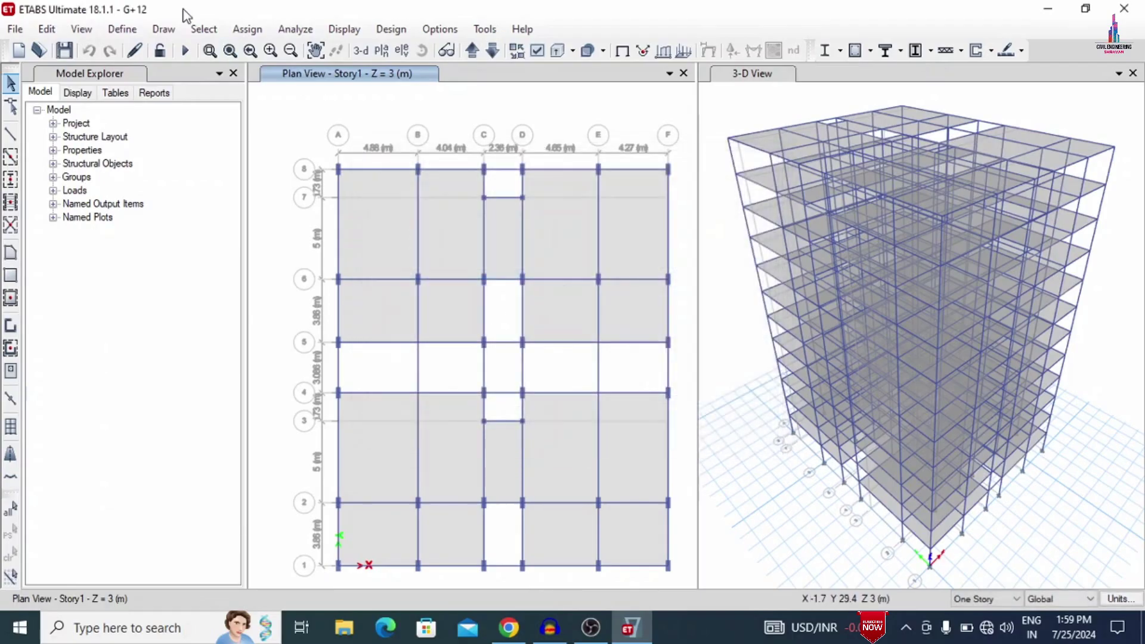
Step: Inspect the section data of frame properties B and C, including material and dimensions, without changing them
left_click(122, 28)
mouse_move(149, 76)
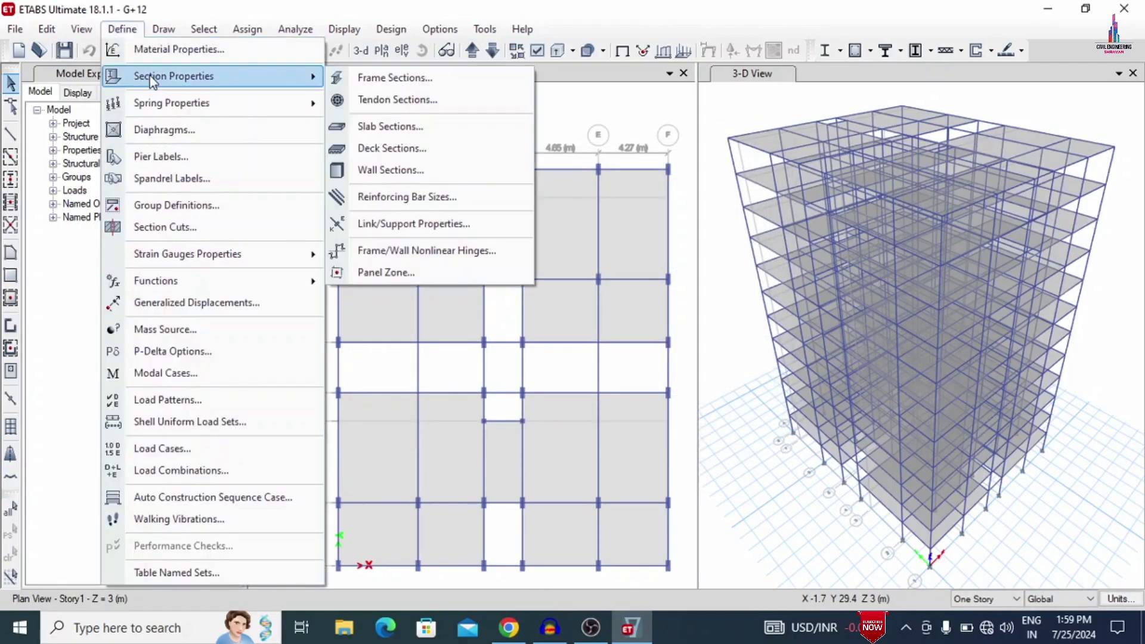
left_click(395, 78)
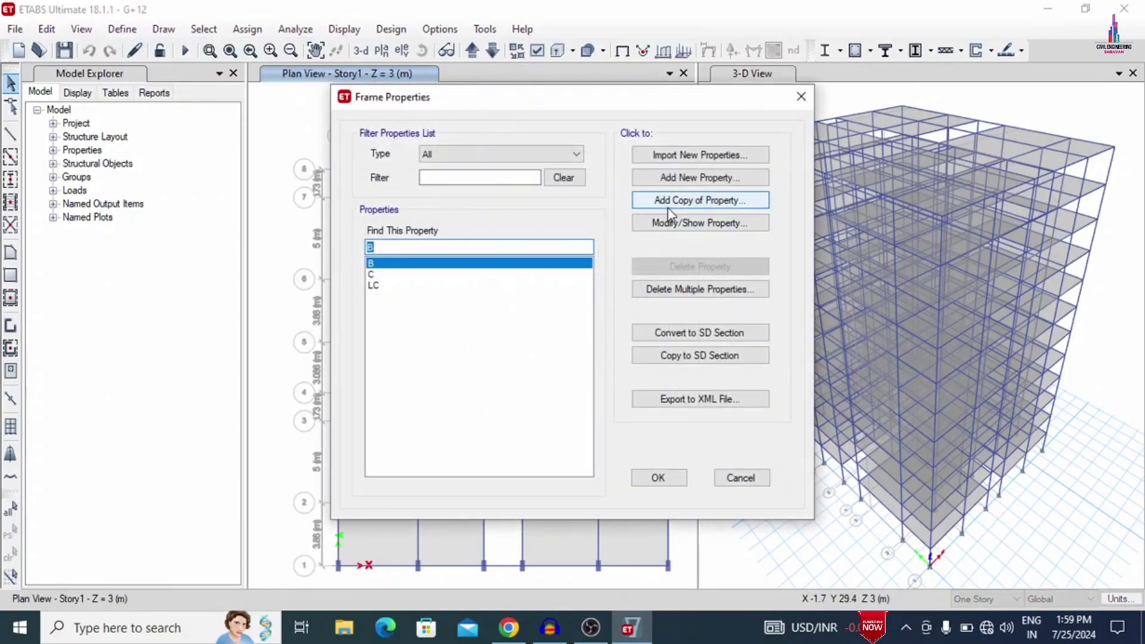
left_click(670, 225)
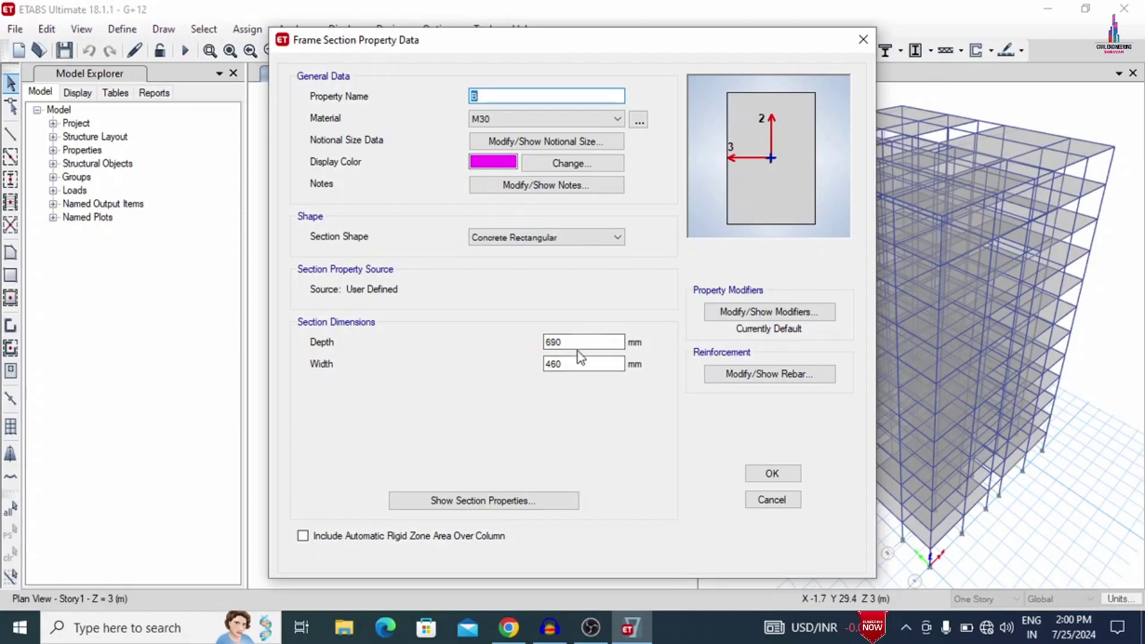
left_click(787, 503)
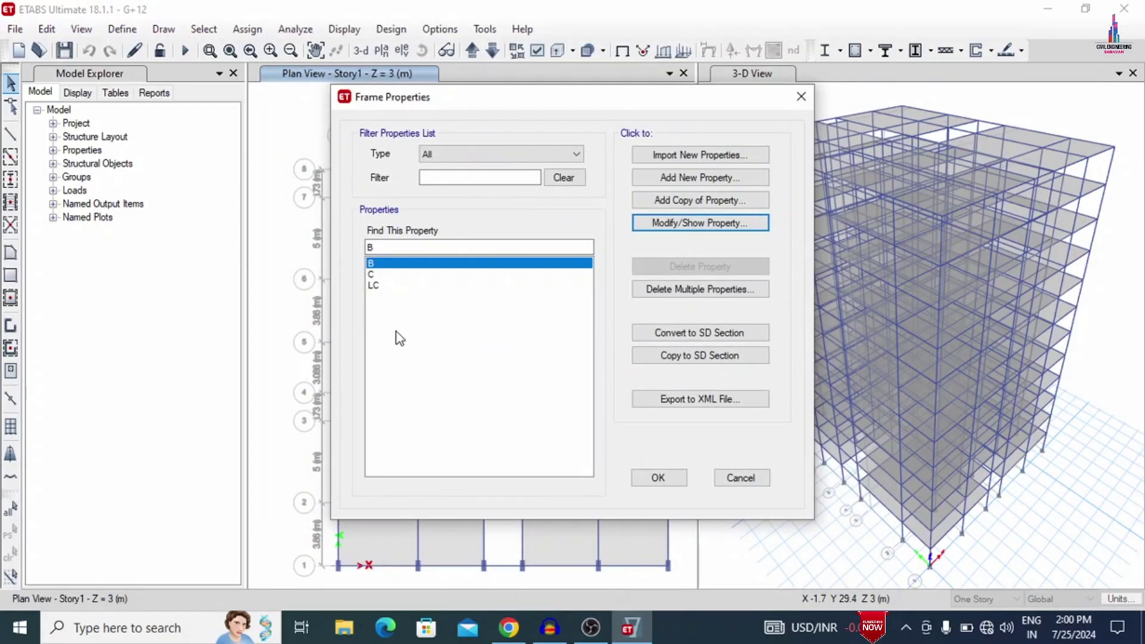
left_click(377, 275)
left_click(657, 223)
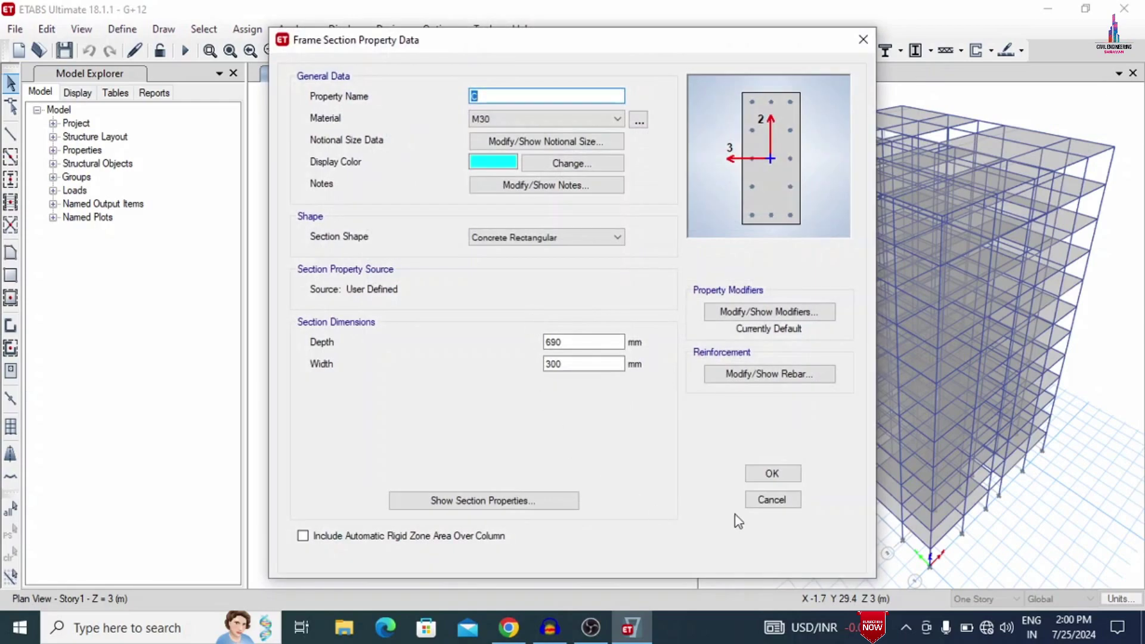
left_click(766, 500)
left_click(738, 471)
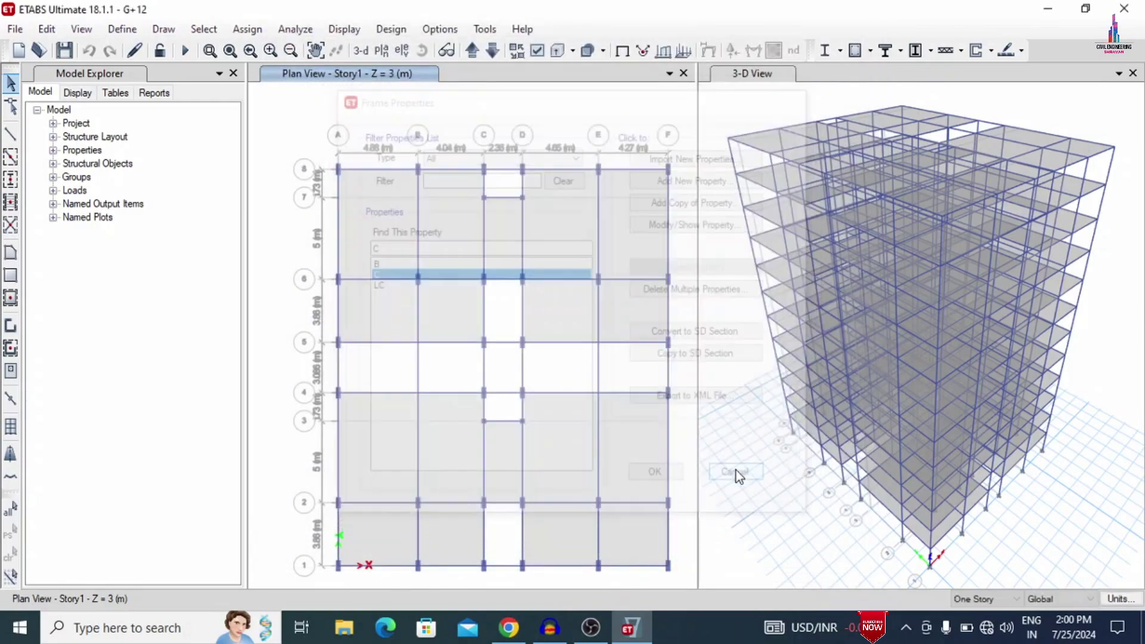
Step: Check the list of defined slab sections and close it without changes
left_click(130, 31)
mouse_move(226, 76)
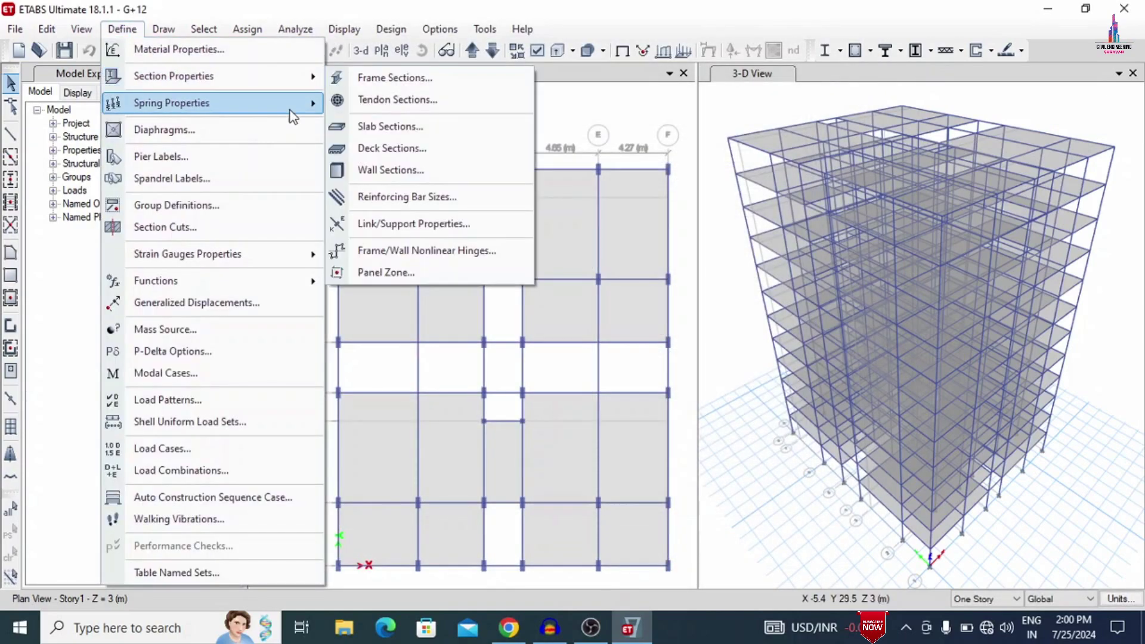
left_click(382, 127)
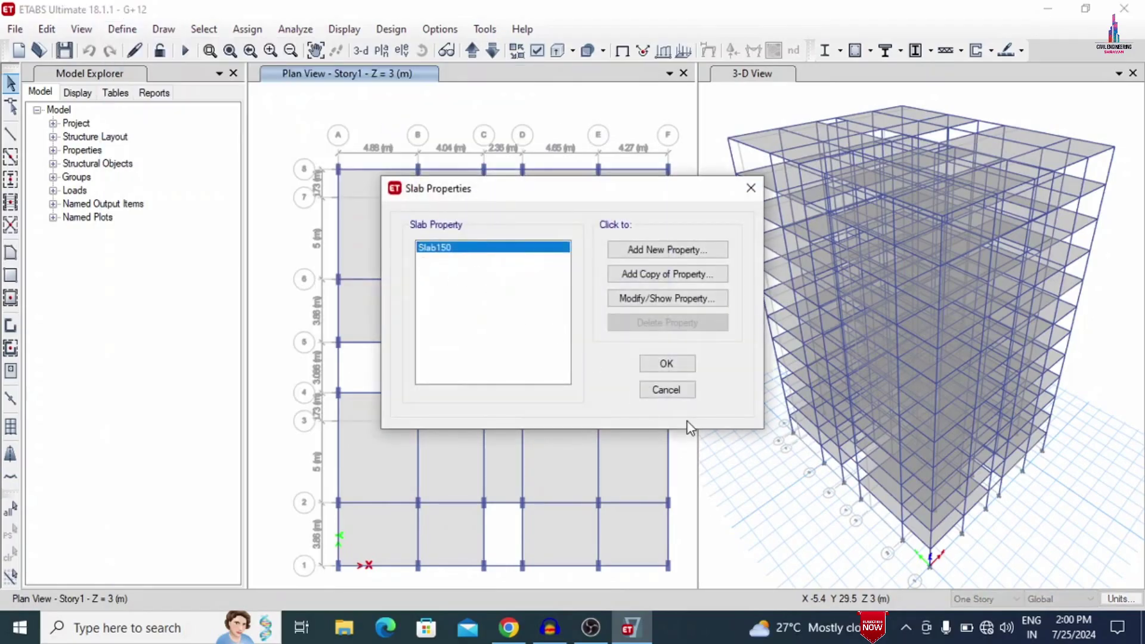
left_click(664, 389)
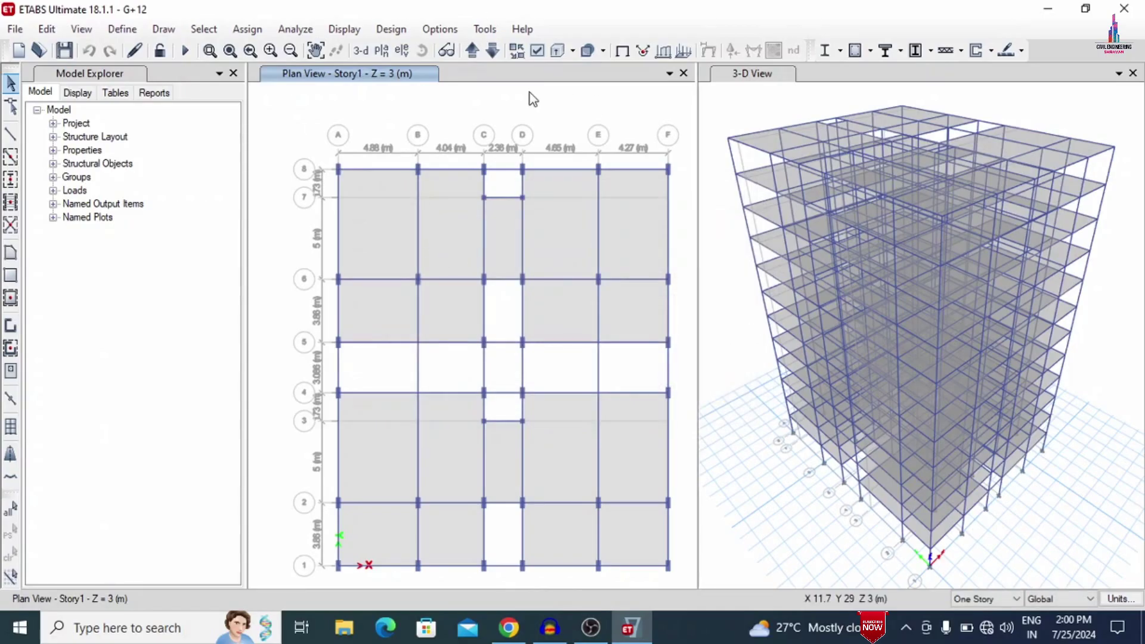
Step: Review the list of defined load cases and their types without changing them
left_click(123, 33)
left_click(158, 449)
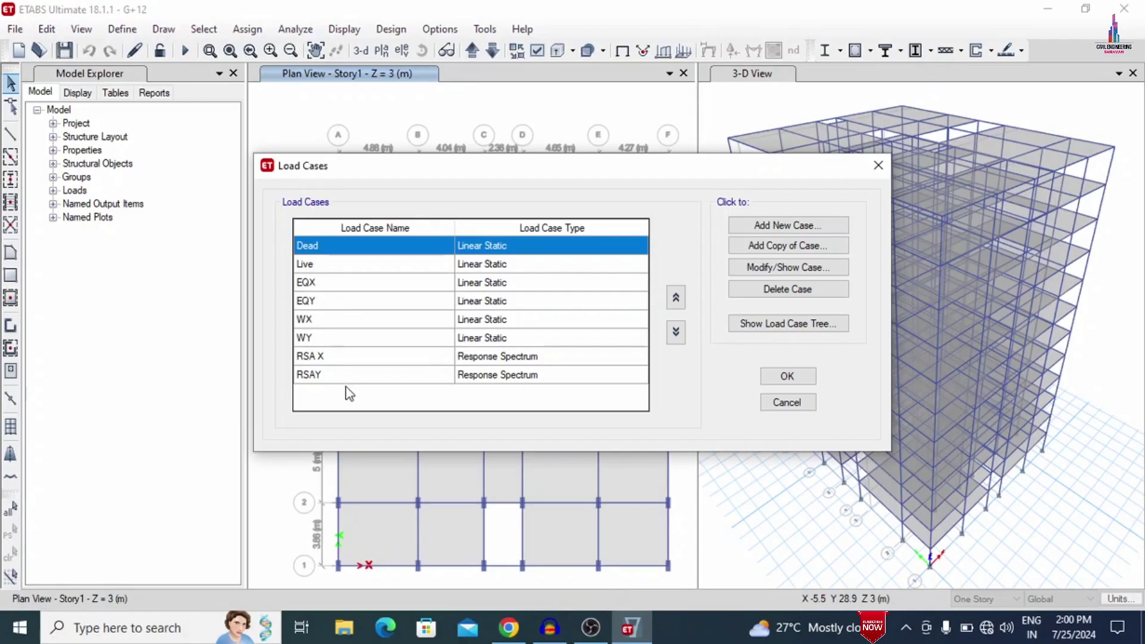
left_click(785, 403)
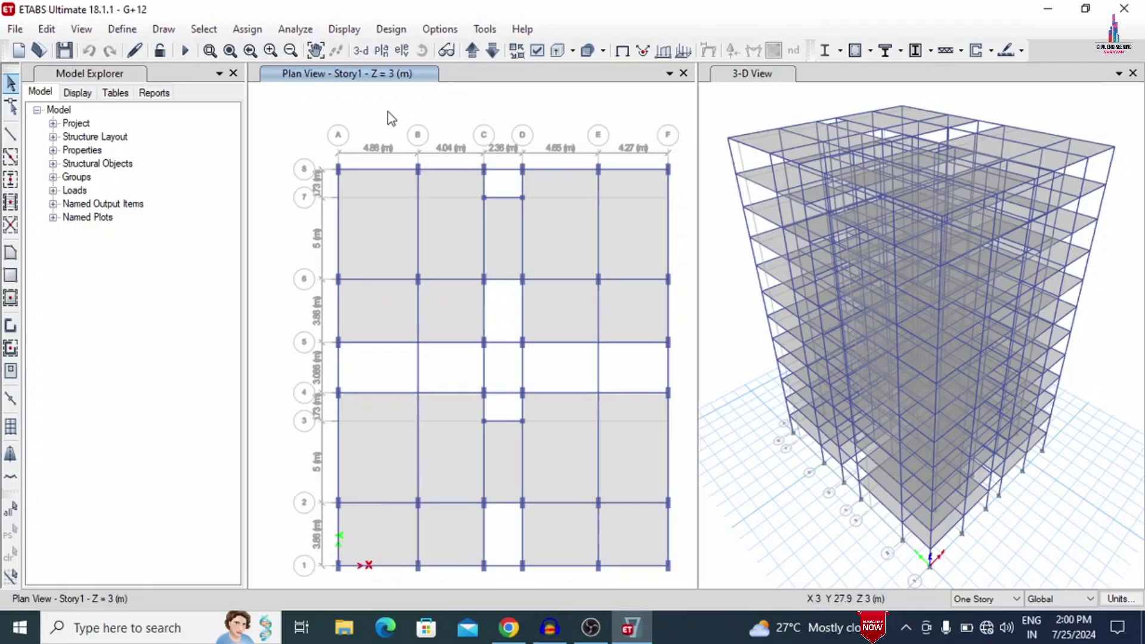
Step: Add design strips on Story12 along the X grid direction of G1, using strip layer A and automatic width
left_click(41, 30)
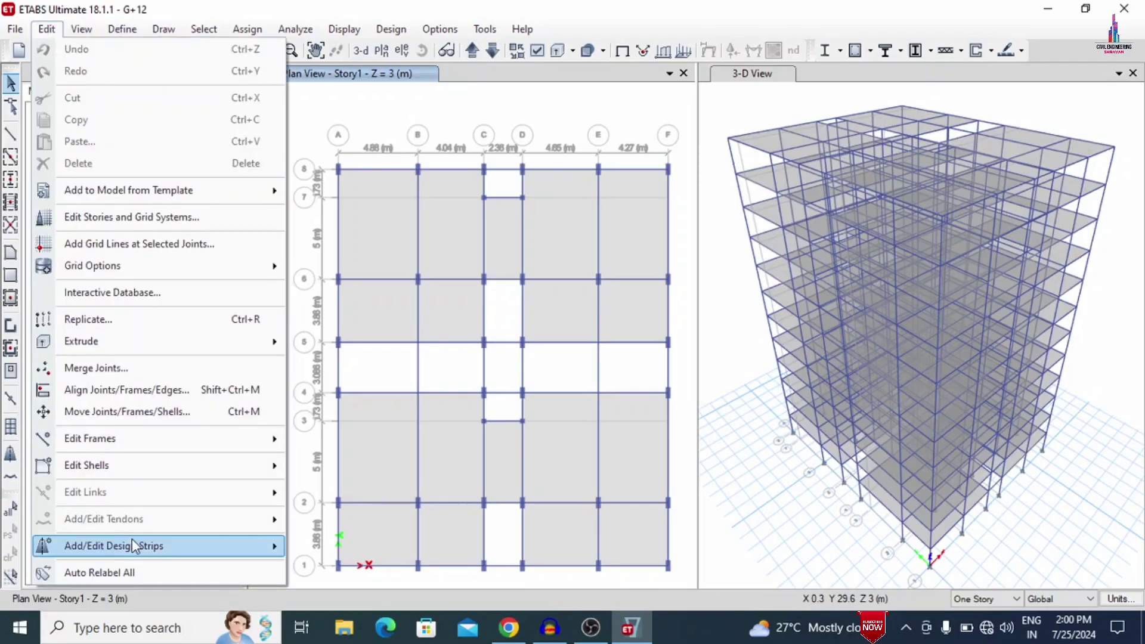
mouse_move(133, 550)
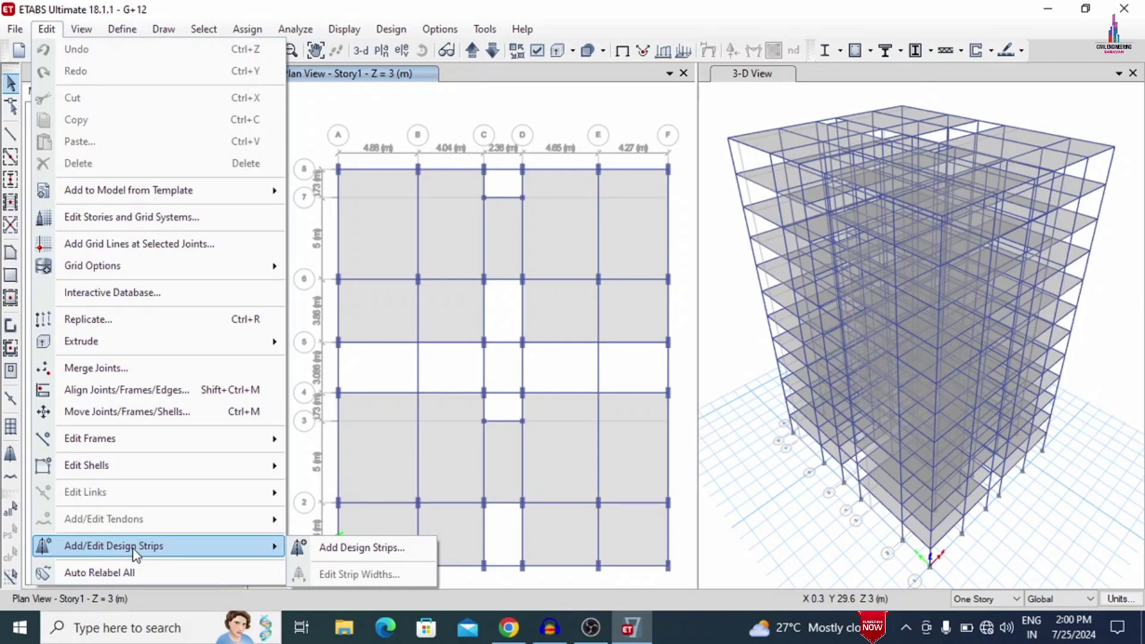
left_click(367, 556)
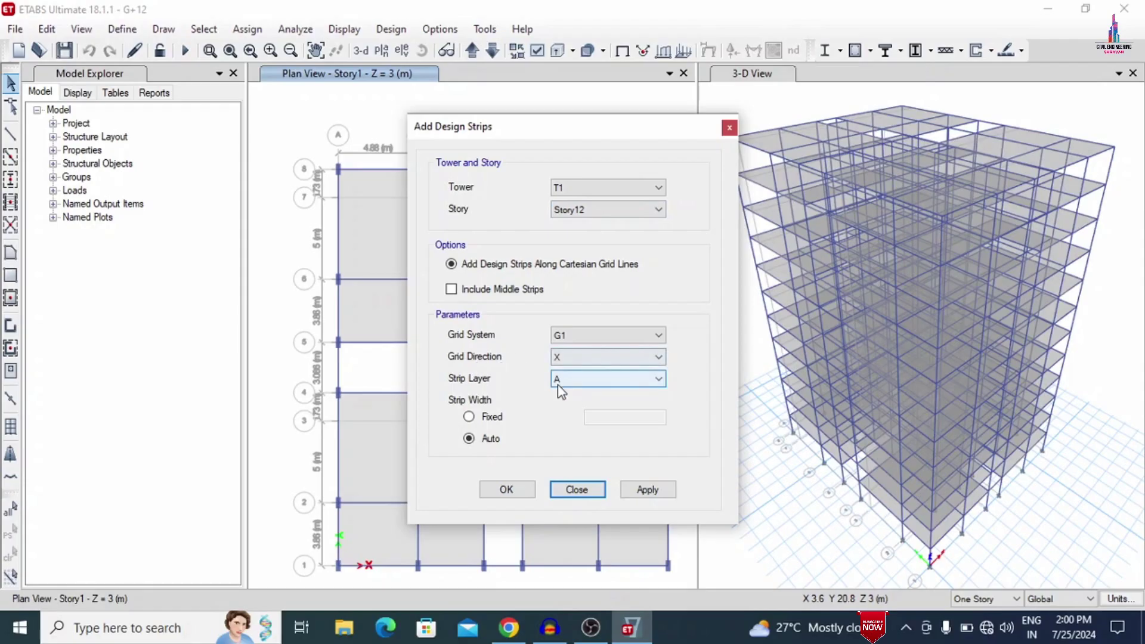
left_click(646, 493)
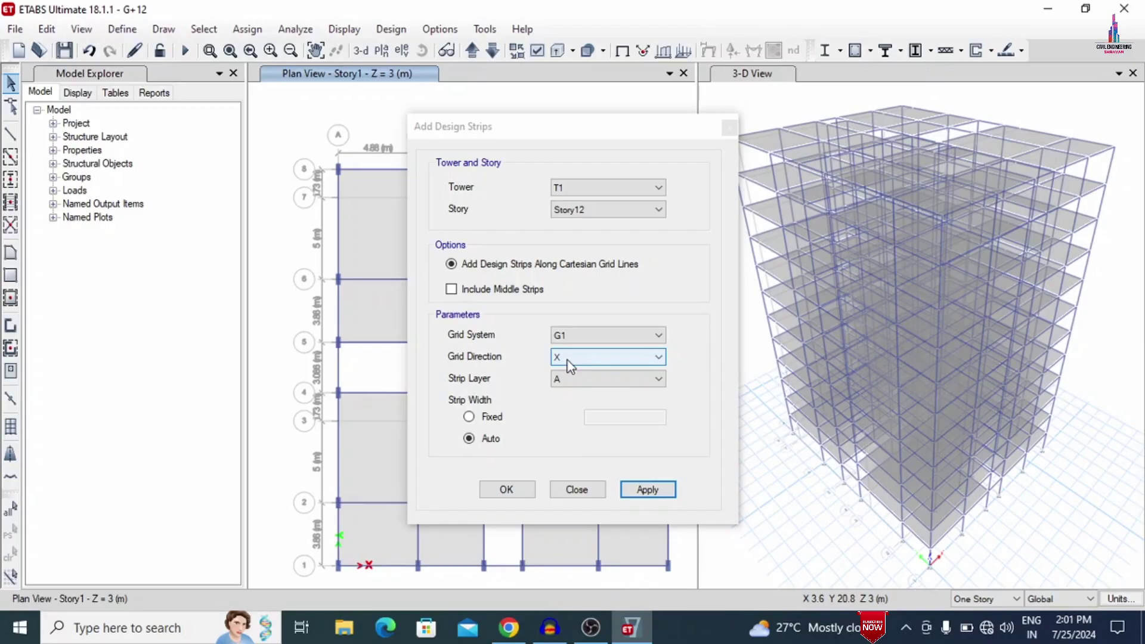
Step: Add design strips on Story12 along the Y grid direction, using strip layer B and automatic width
left_click(568, 361)
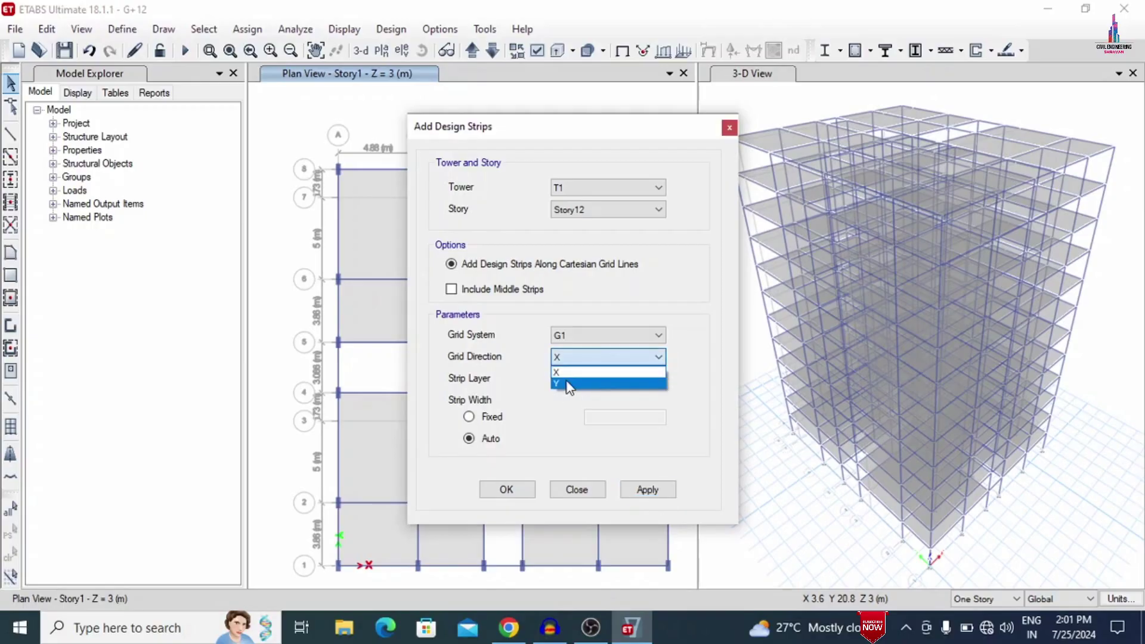
left_click(568, 385)
left_click(578, 380)
left_click(578, 405)
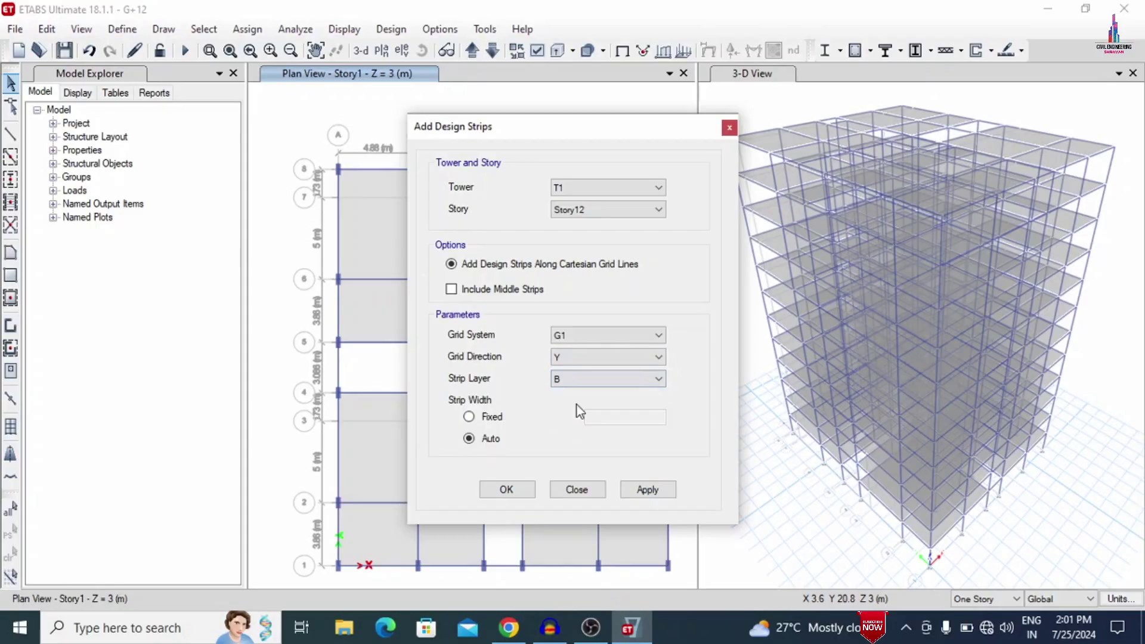
left_click(647, 494)
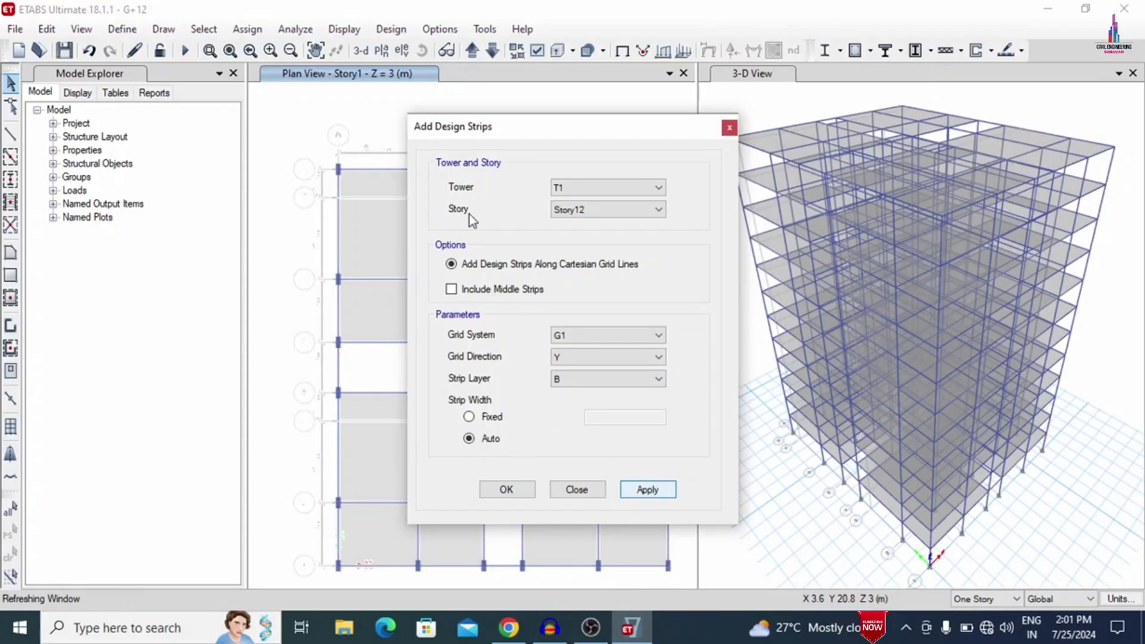
Step: Add design strips on Story11 along the X grid direction, using strip layer A and automatic width
left_click(622, 213)
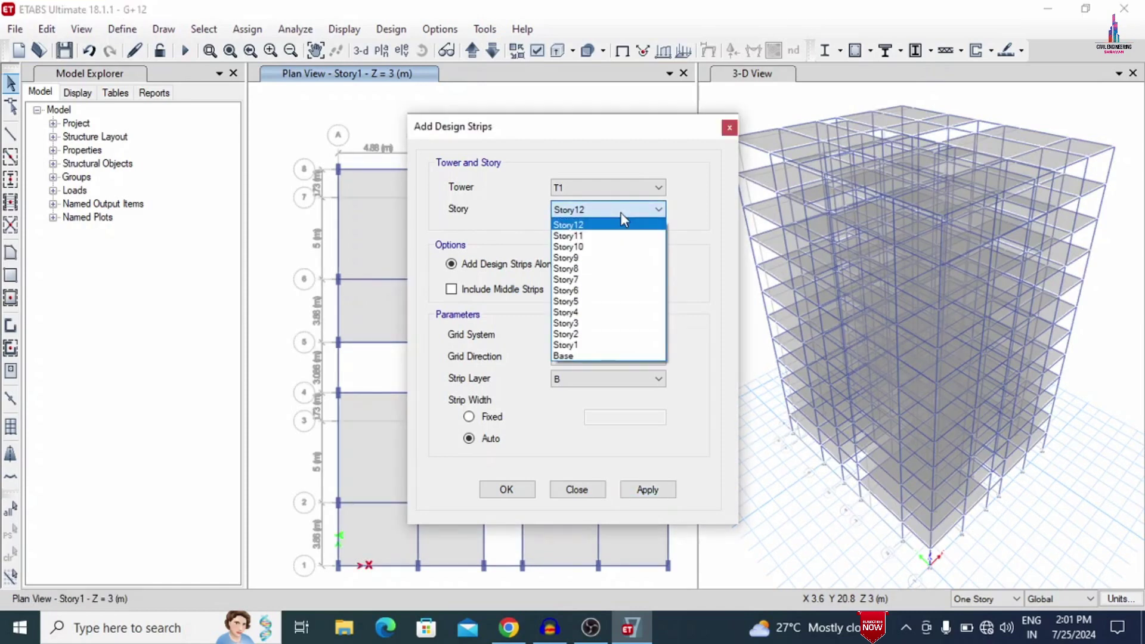
left_click(581, 236)
left_click(609, 358)
left_click(581, 374)
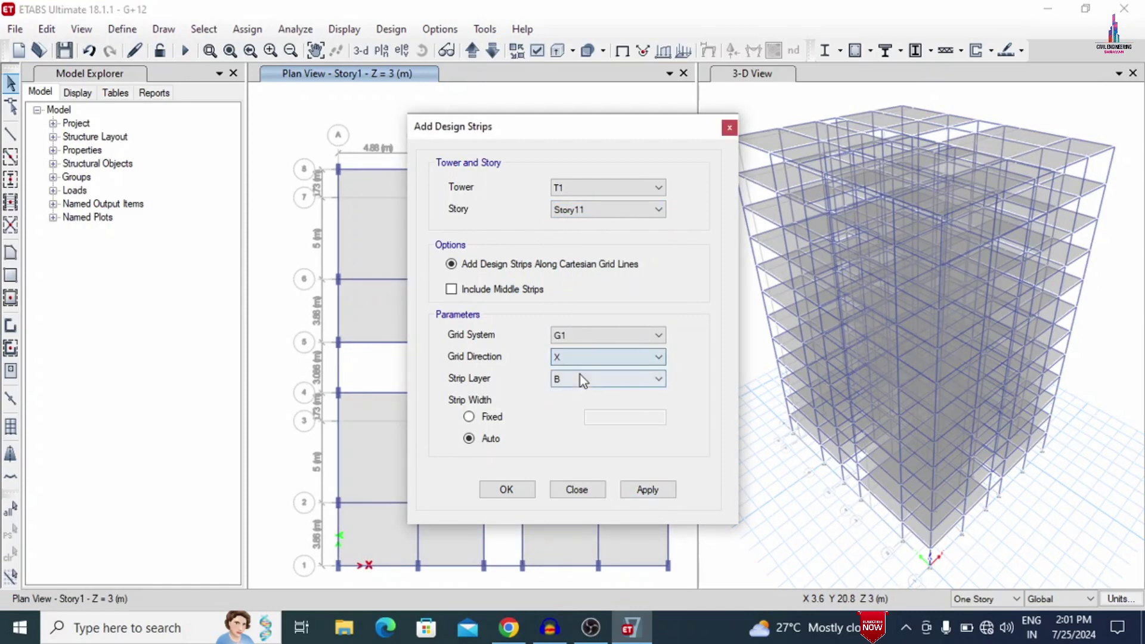
left_click(581, 375)
left_click(570, 390)
left_click(645, 490)
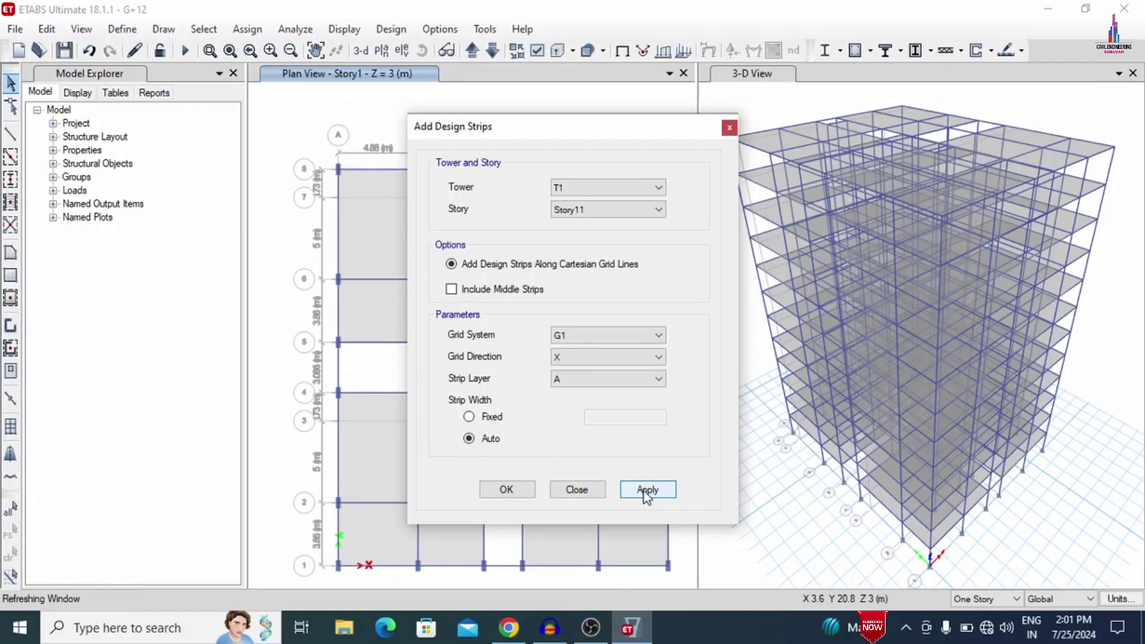
Step: Add design strips on Story11 along the Y grid direction, using strip layer B and automatic width
left_click(591, 358)
left_click(577, 385)
left_click(574, 379)
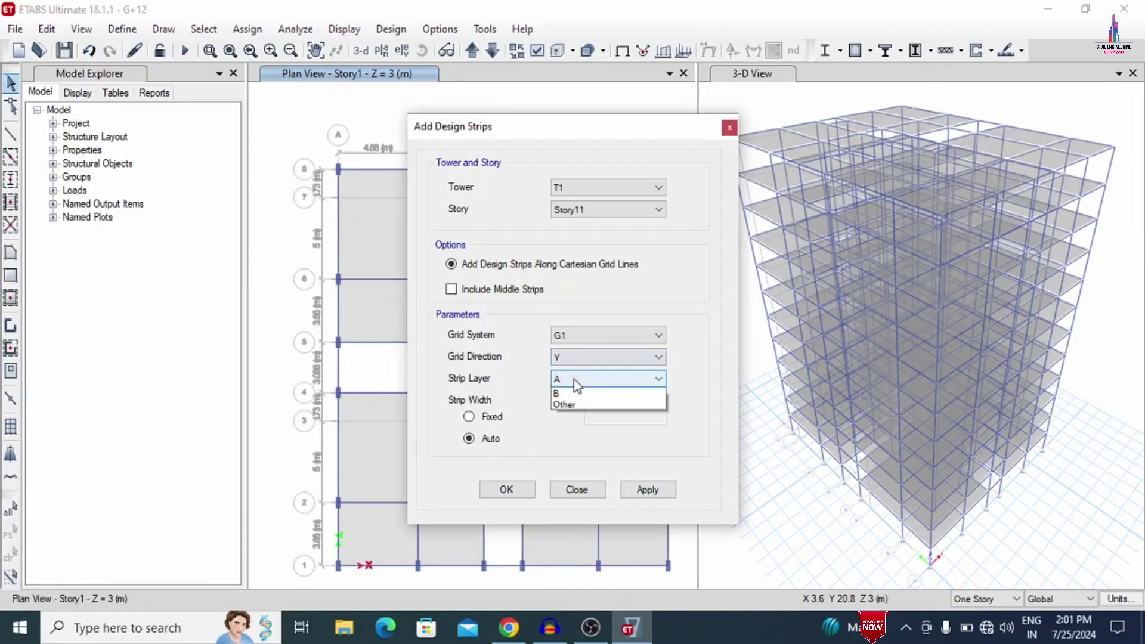
left_click(574, 399)
left_click(650, 489)
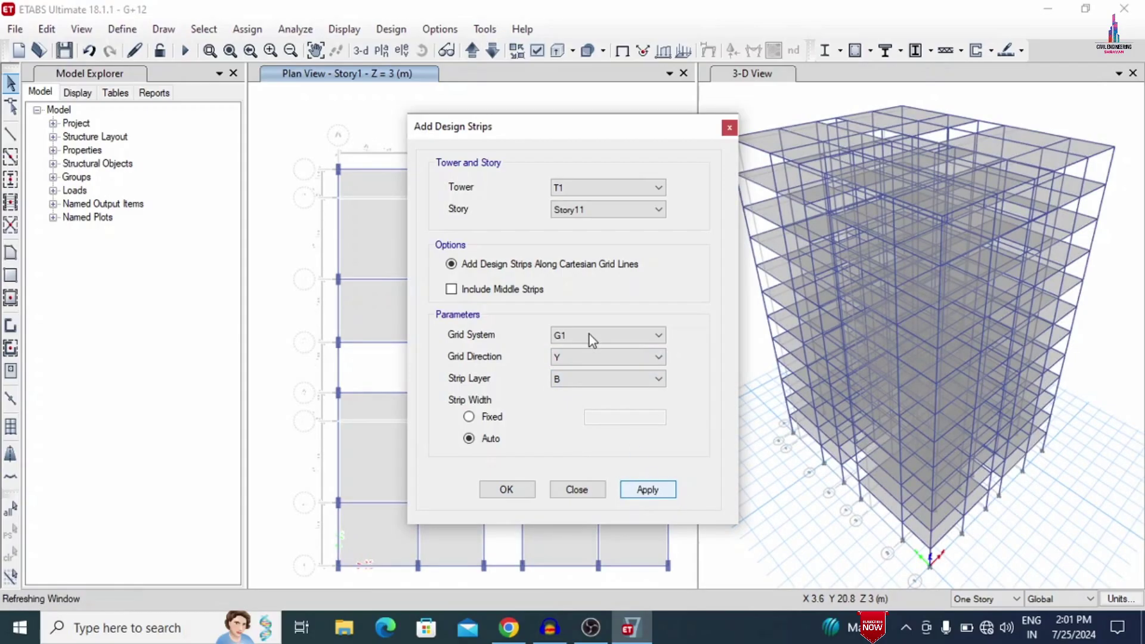
Step: Add automatic-width design strips on Story10 along the X grid direction and along the Y direction with strip layer B
left_click(600, 214)
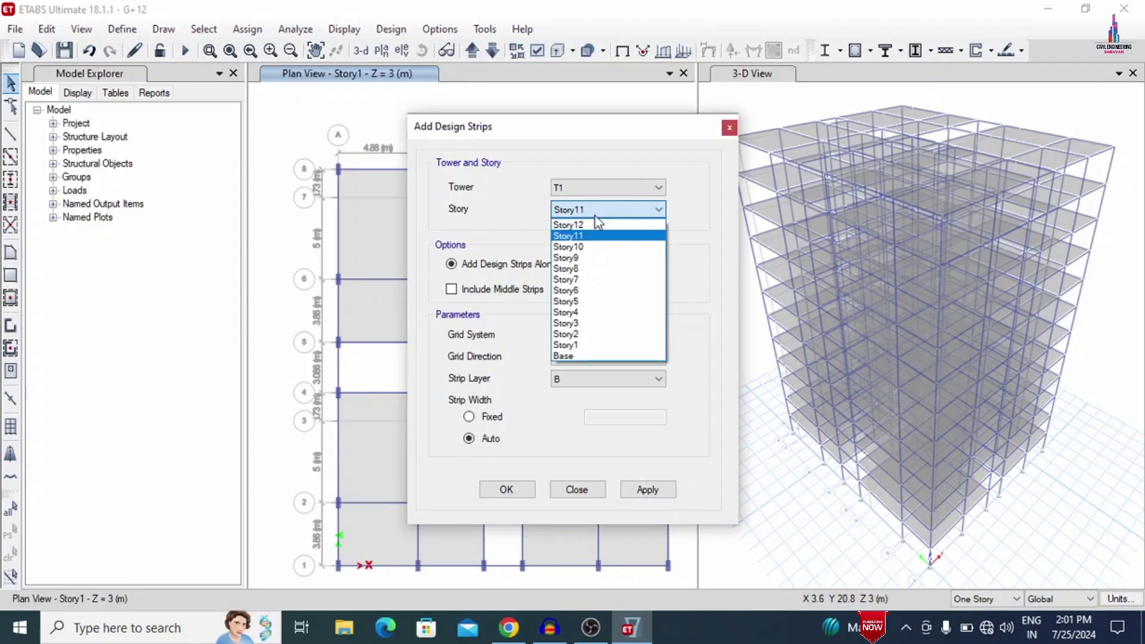
left_click(572, 247)
left_click(608, 356)
left_click(585, 375)
left_click(641, 492)
left_click(608, 357)
left_click(596, 381)
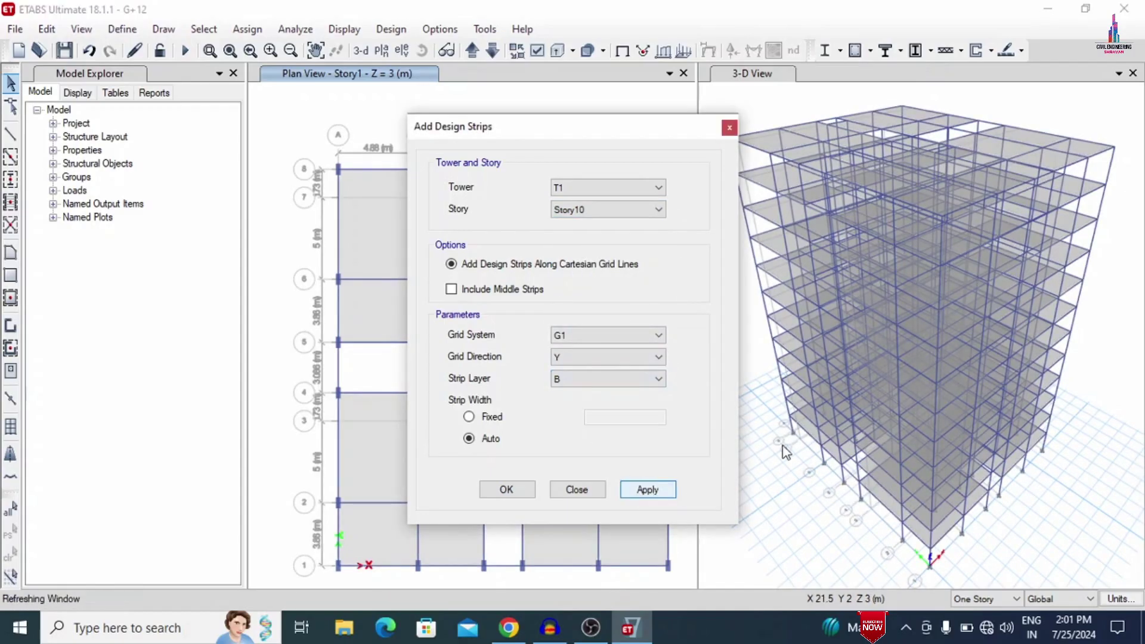
Step: Add design strips on Story9 along the Y grid direction, using strip layer B and automatic width
left_click(608, 210)
left_click(597, 237)
left_click(647, 489)
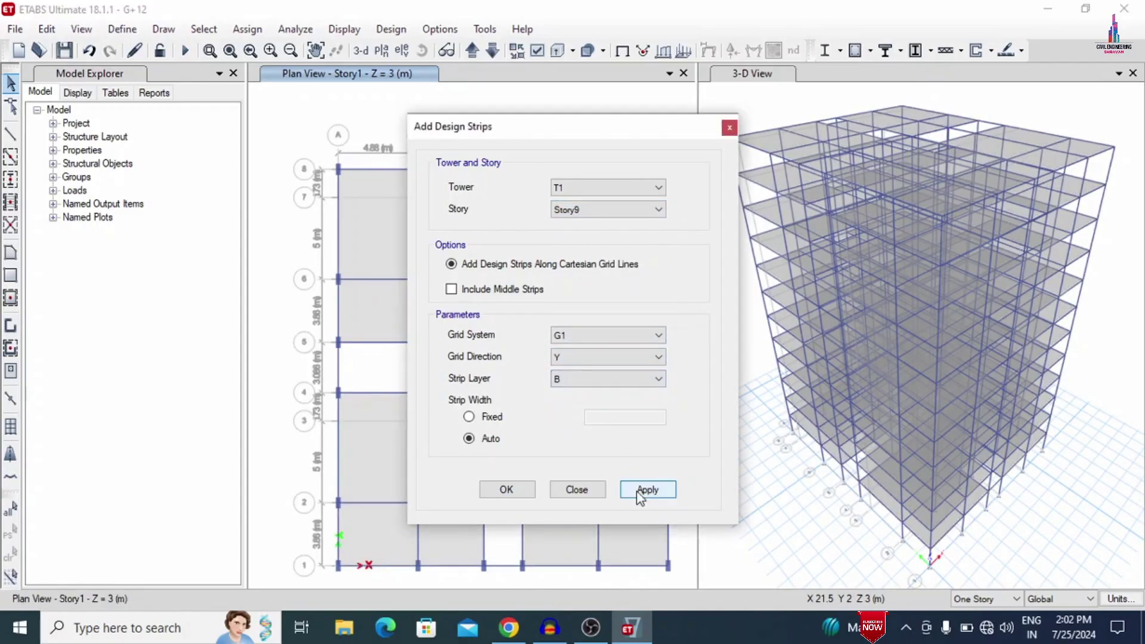
Step: Add design strips on Story8 along the Y grid direction, using strip layer B and automatic width
left_click(608, 378)
left_click(564, 395)
left_click(608, 379)
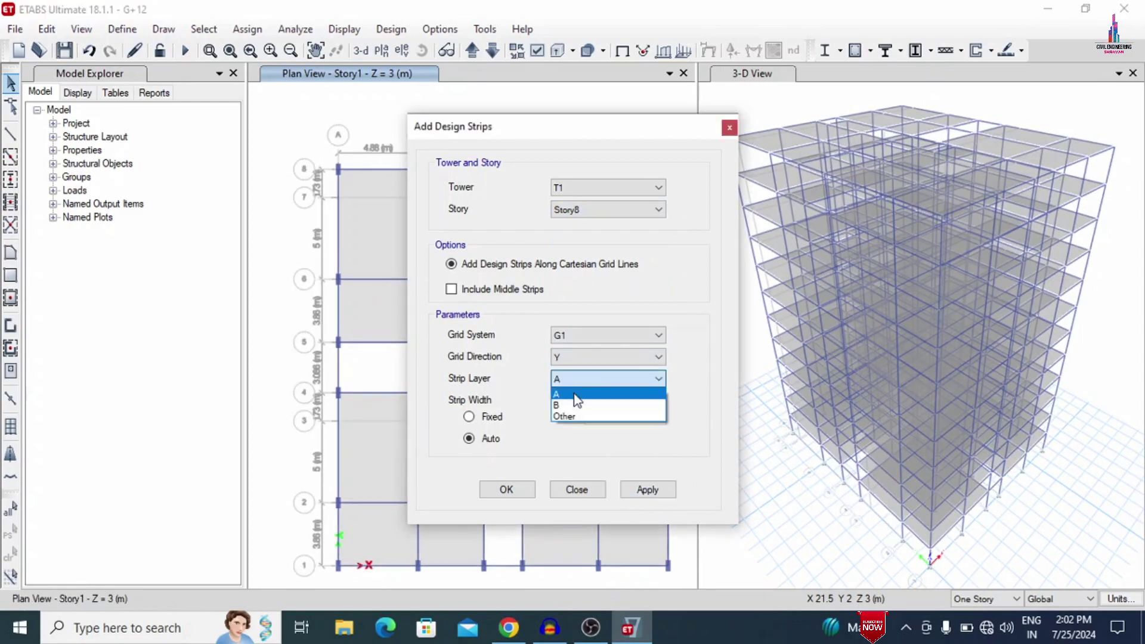
left_click(565, 405)
left_click(647, 490)
Step: Add automatic-width design strips on Story7 along the X grid direction and along the Y direction
left_click(608, 357)
left_click(566, 373)
left_click(647, 489)
left_click(608, 357)
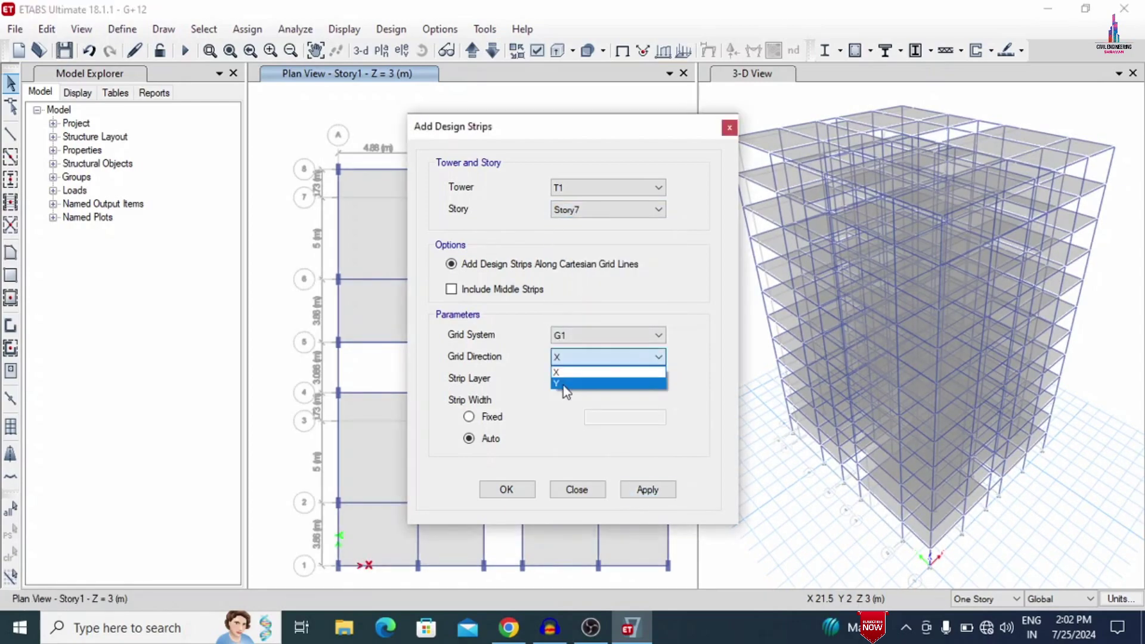
left_click(633, 372)
Step: Add design strips on Story6 along the X grid direction, using strip layer A and automatic width
left_click(608, 210)
left_click(597, 289)
left_click(647, 489)
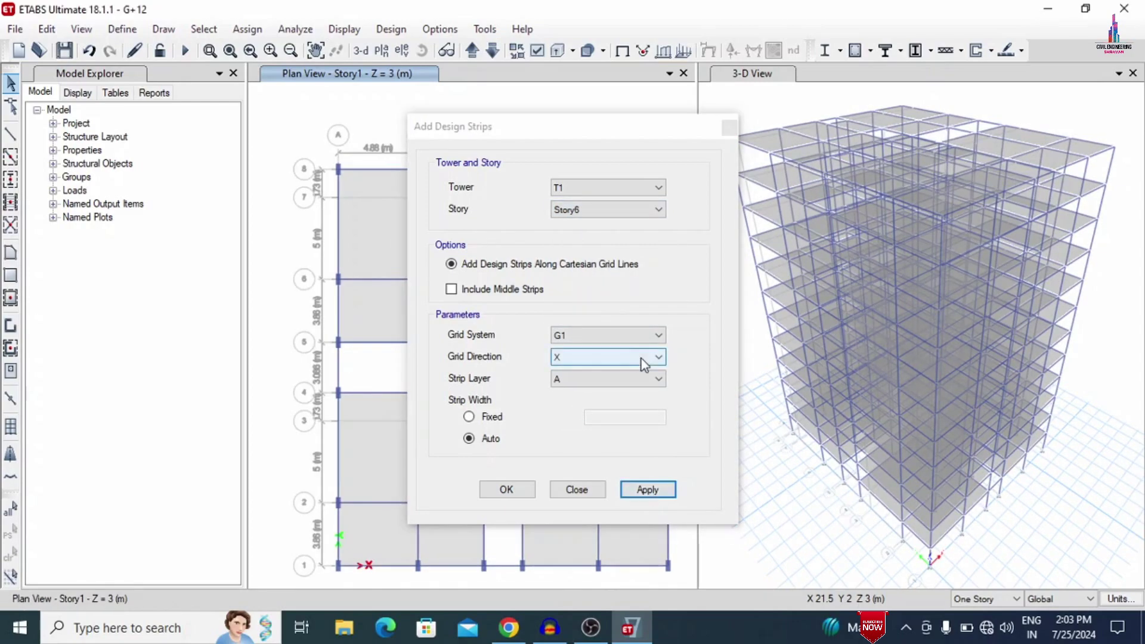
left_click(647, 489)
Step: Add automatic-width design strips on Story5 and Story4 along the X grid direction, using strip layer A
left_click(608, 210)
left_click(597, 302)
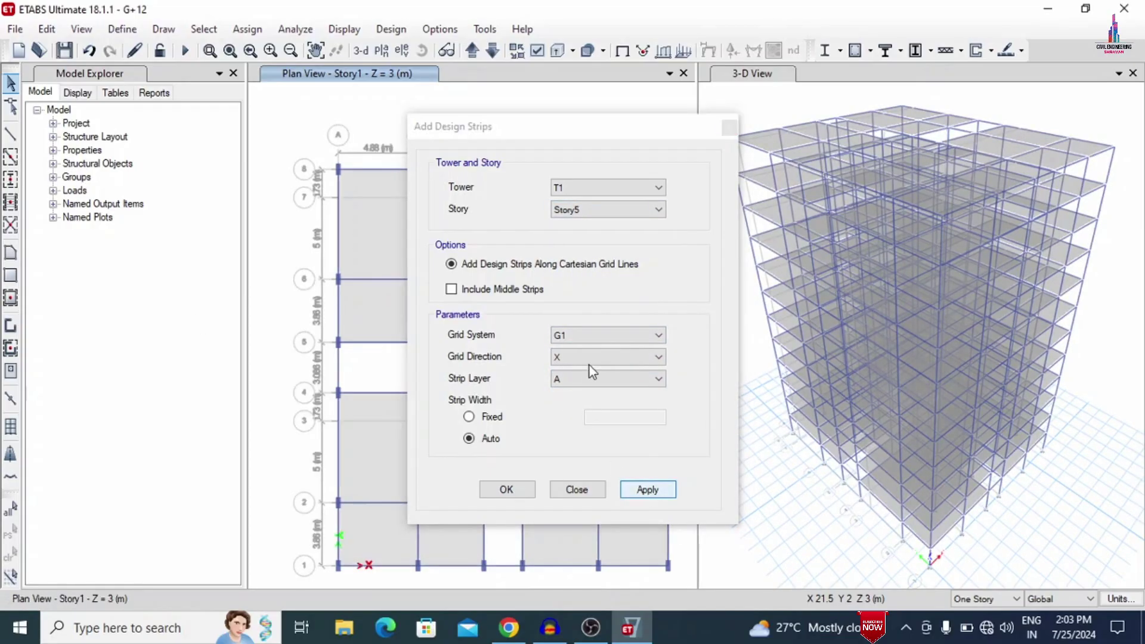
left_click(593, 209)
left_click(597, 314)
left_click(607, 379)
left_click(566, 391)
left_click(647, 490)
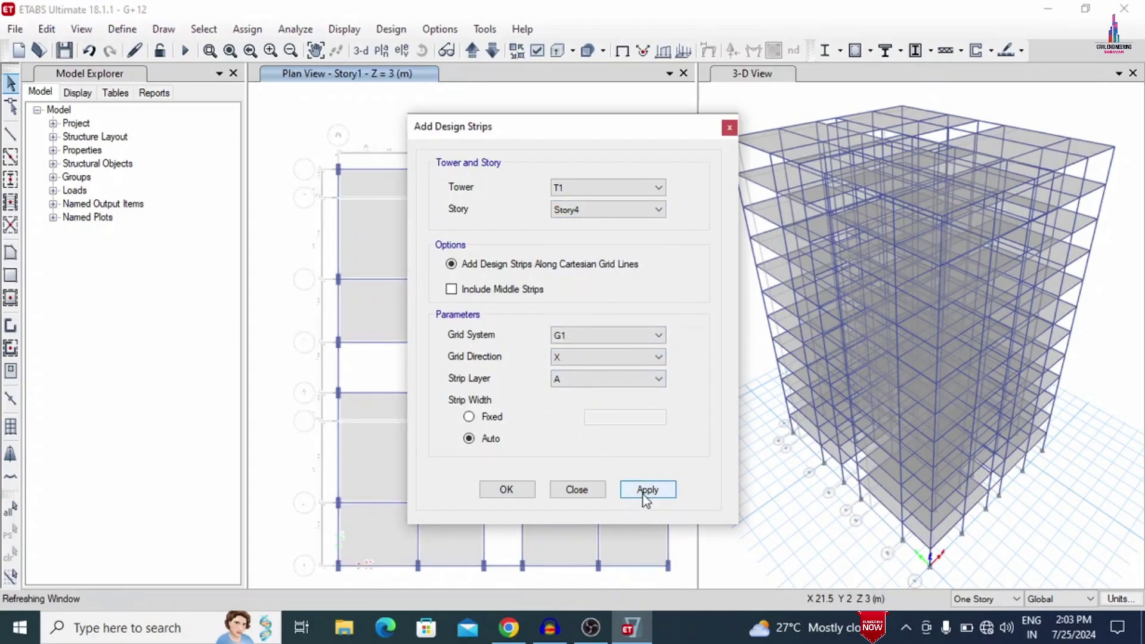
Step: Add automatic-width design strips on Story3 and Story2 along the X grid direction, using strip layer A
left_click(608, 379)
left_click(567, 391)
scroll(607, 209, "down", 1)
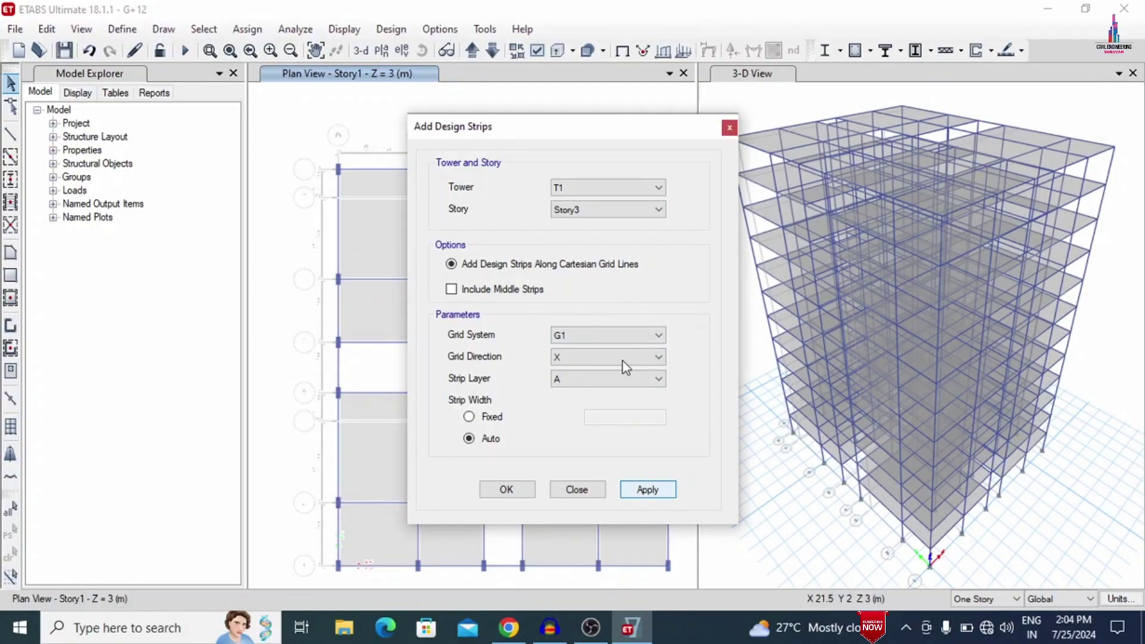
left_click(625, 377)
left_click(566, 391)
key("Return")
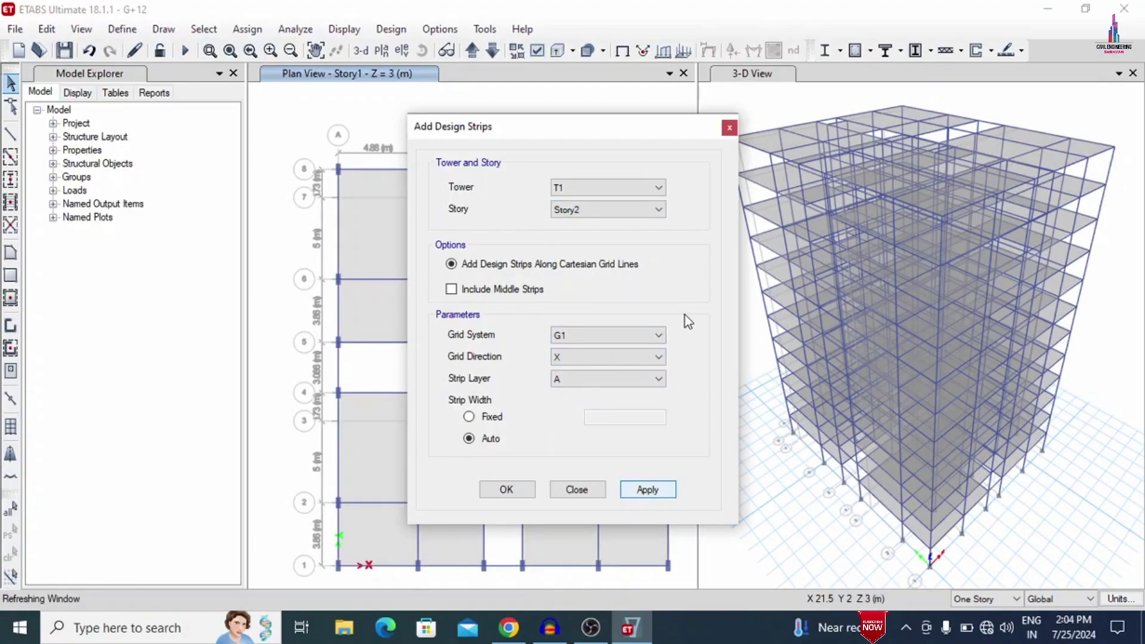
Step: Add design strips on Story1 along the Y grid direction, using strip layer B and automatic width, and finish adding strips
left_click(608, 357)
left_click(566, 382)
left_click(608, 209)
left_click(591, 280)
left_click(608, 357)
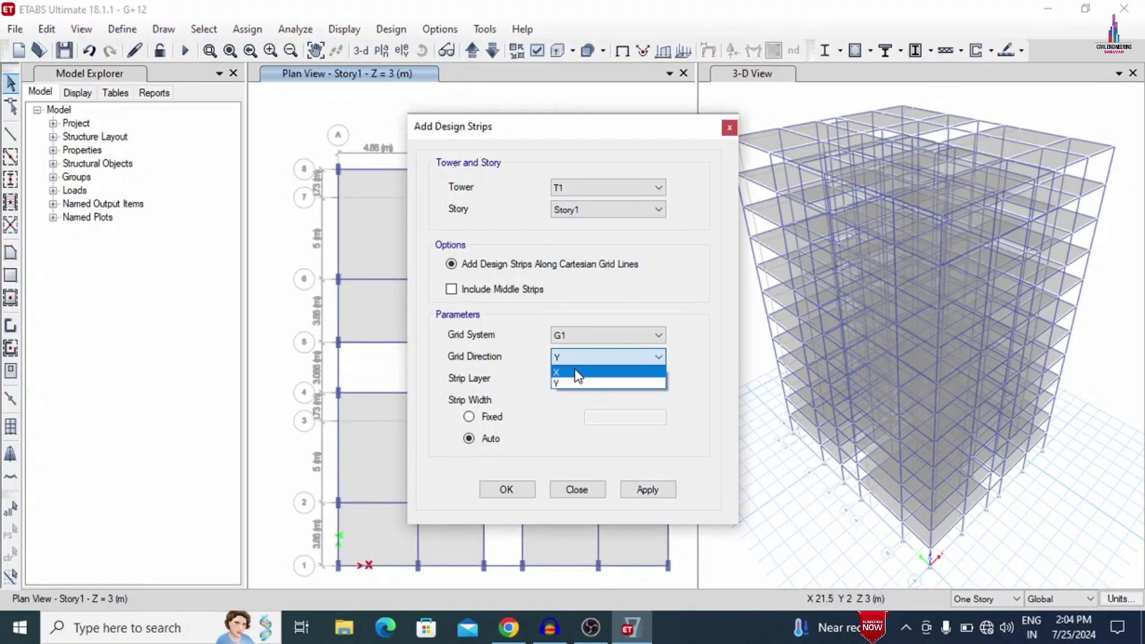
left_click(575, 383)
scroll(574, 379, "down", 1)
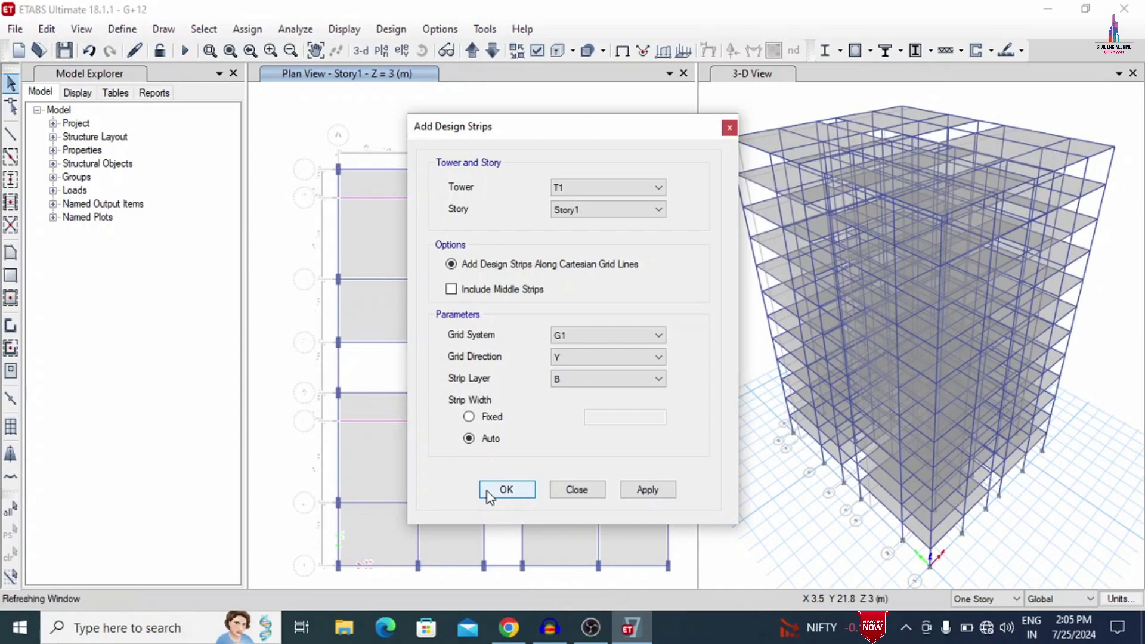
left_click(488, 491)
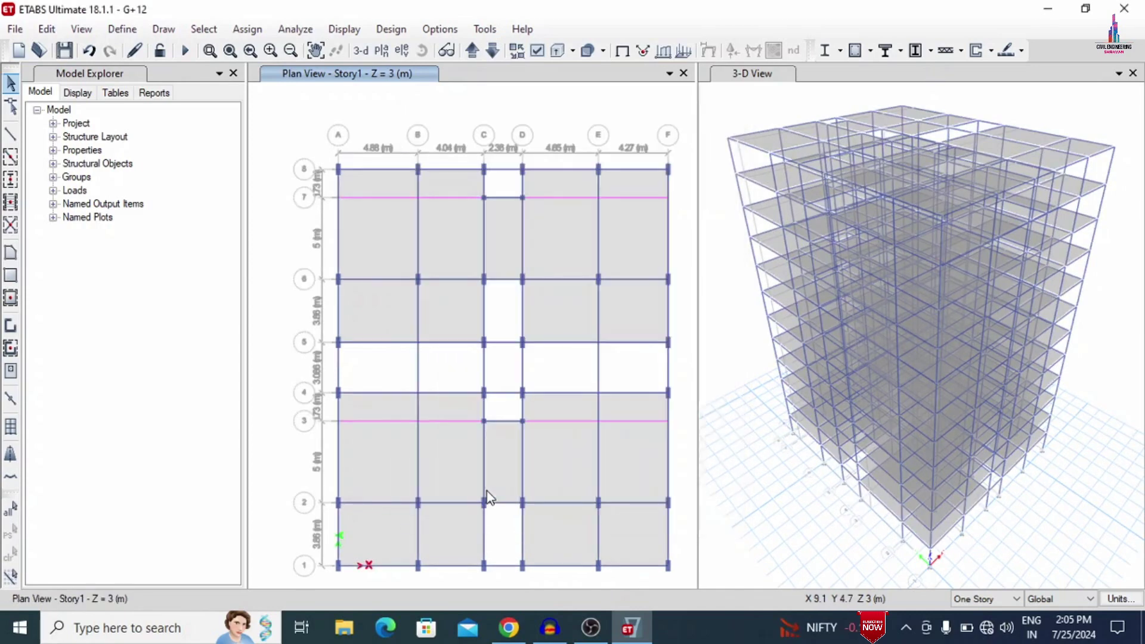
Step: Run the structural analysis and accept the concrete frame design preferences for IS 456:2000
left_click(182, 51)
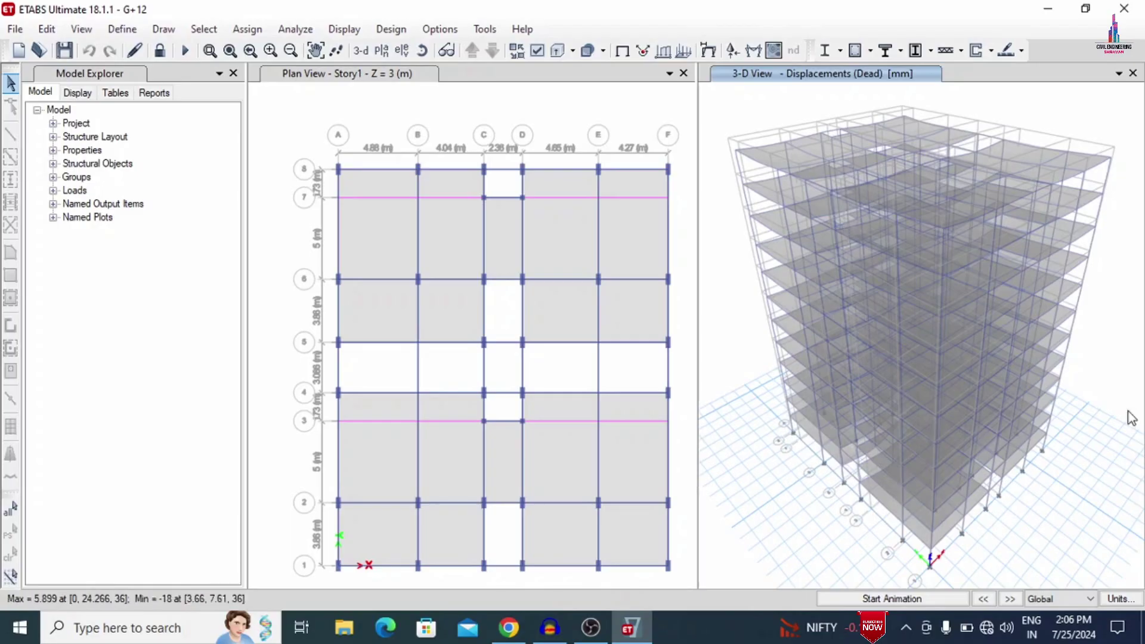
left_click(391, 29)
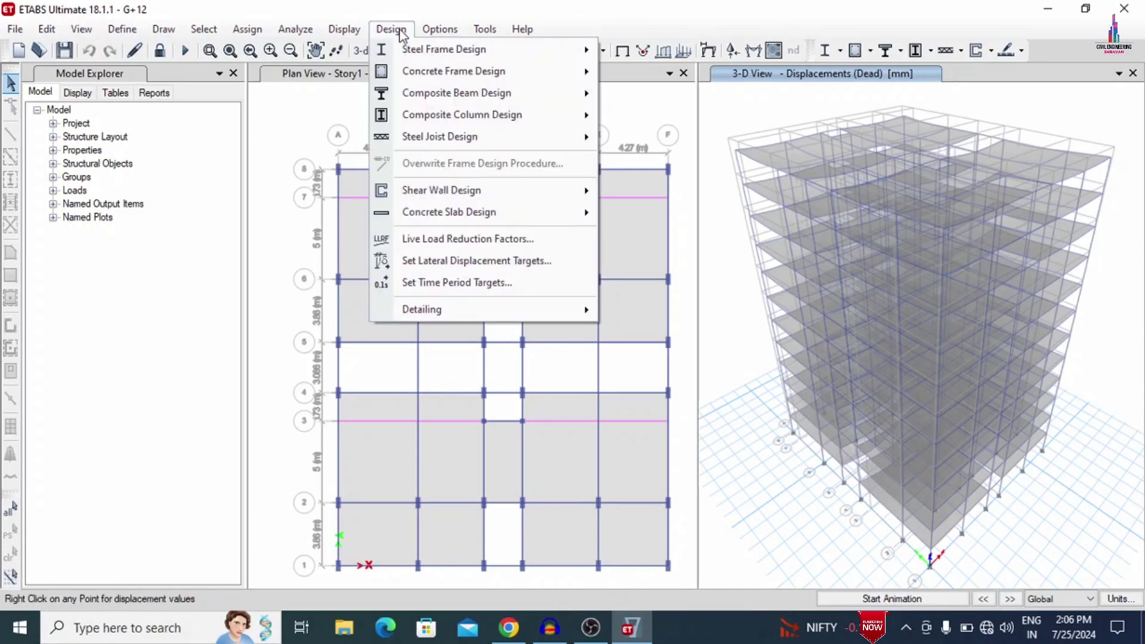
mouse_move(406, 75)
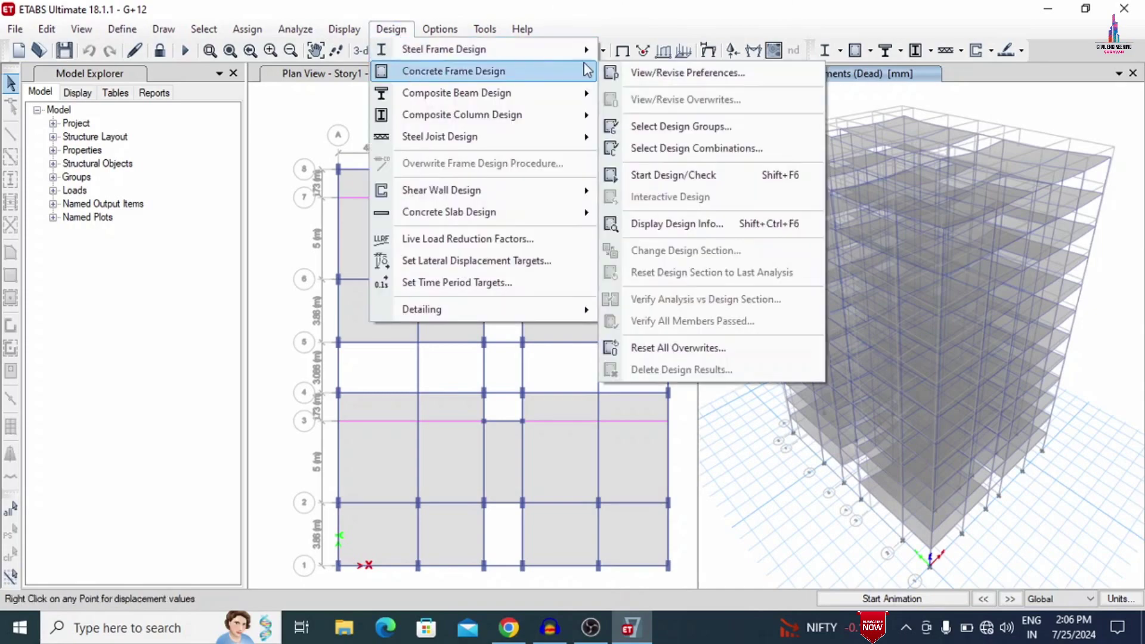
left_click(685, 74)
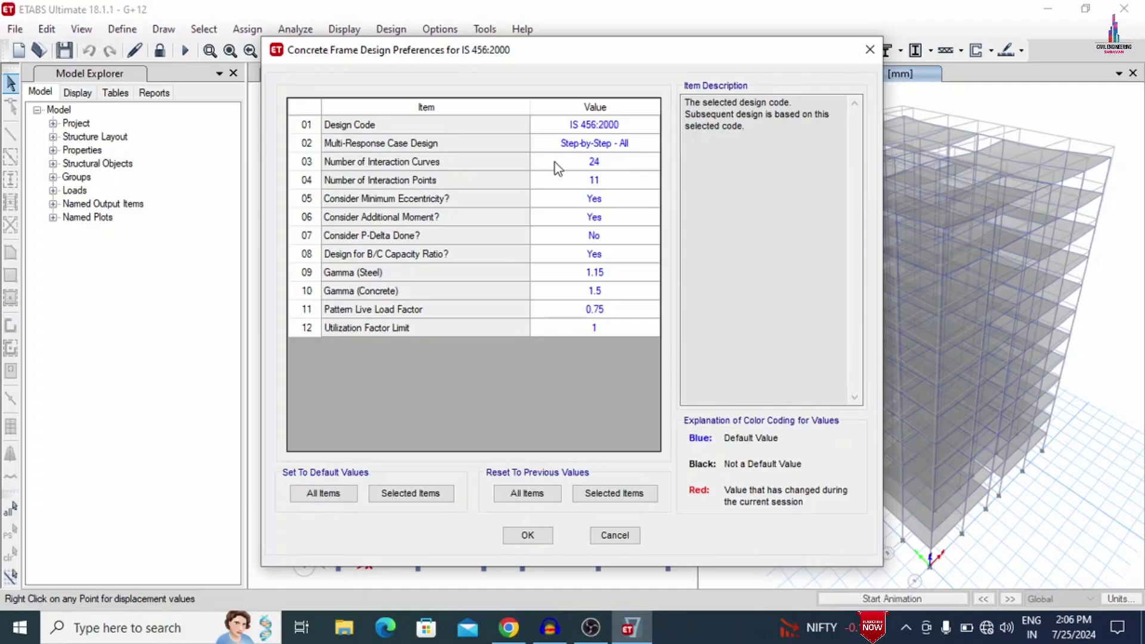
left_click(530, 535)
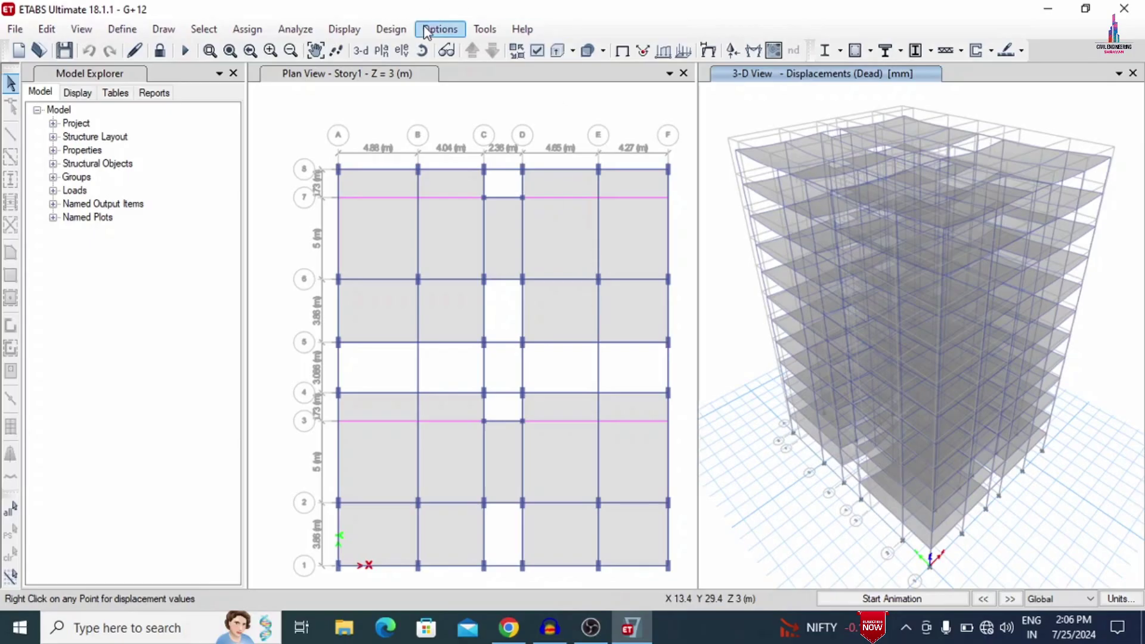
Step: Run the concrete frame design check on the whole building
left_click(393, 30)
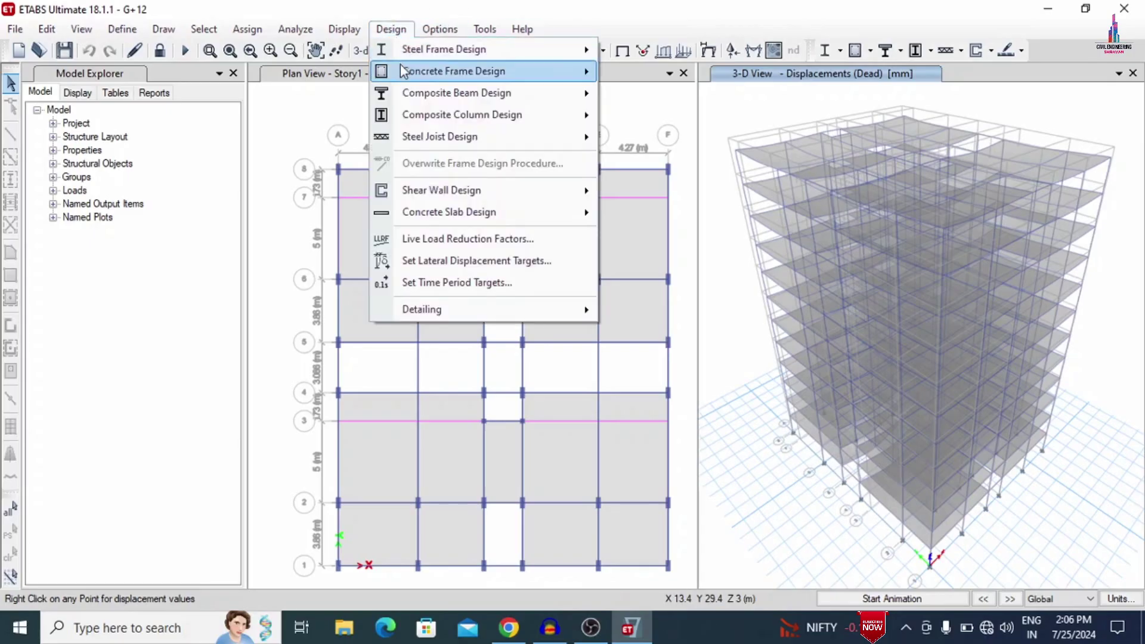
mouse_move(417, 71)
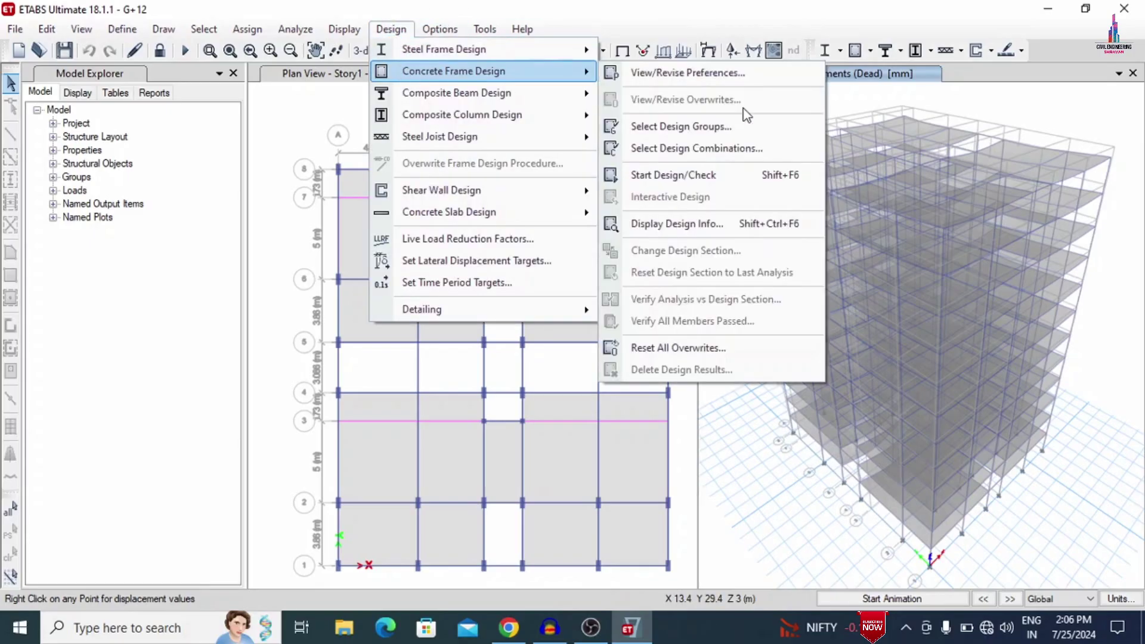
left_click(683, 174)
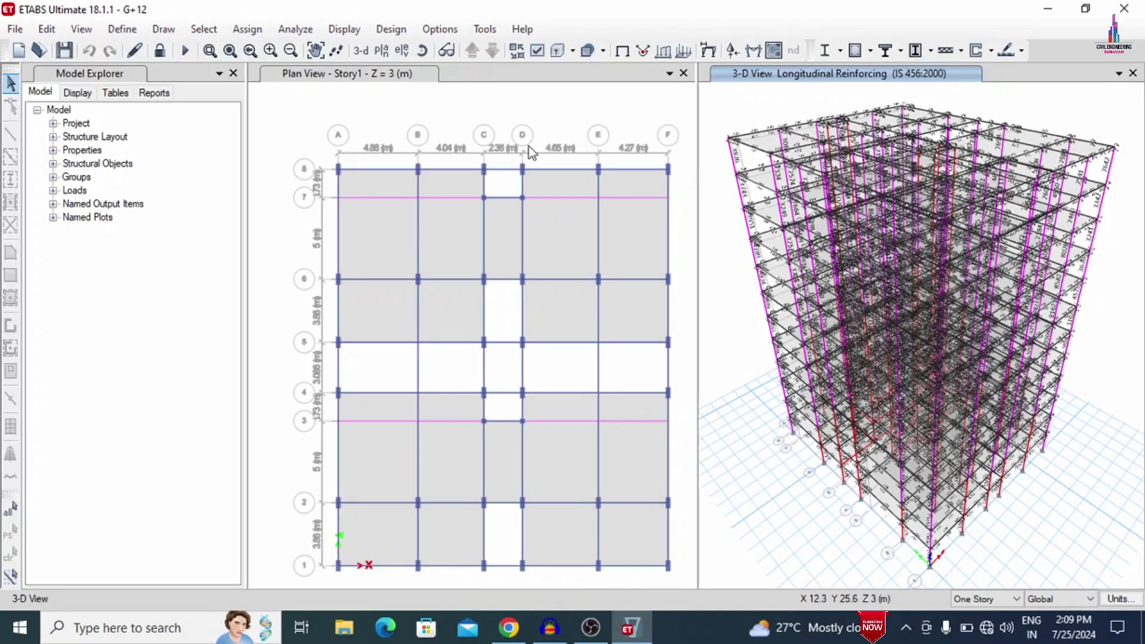
Step: Review the concrete slab design preferences for design code IS 456:2000, including the steel and concrete resistance factors
left_click(389, 31)
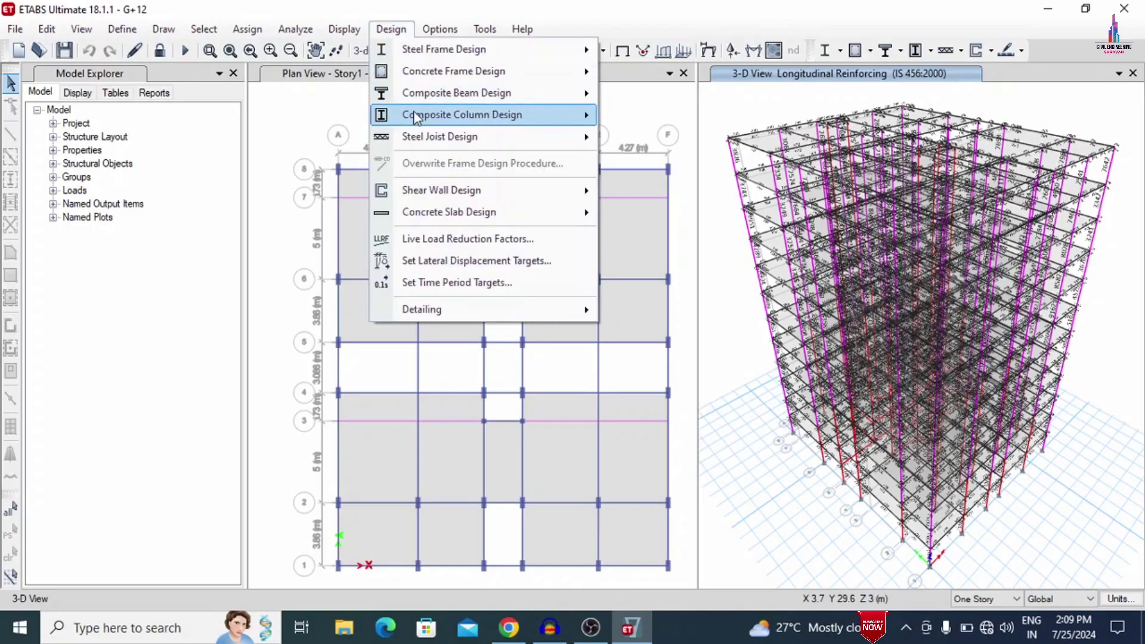
mouse_move(418, 121)
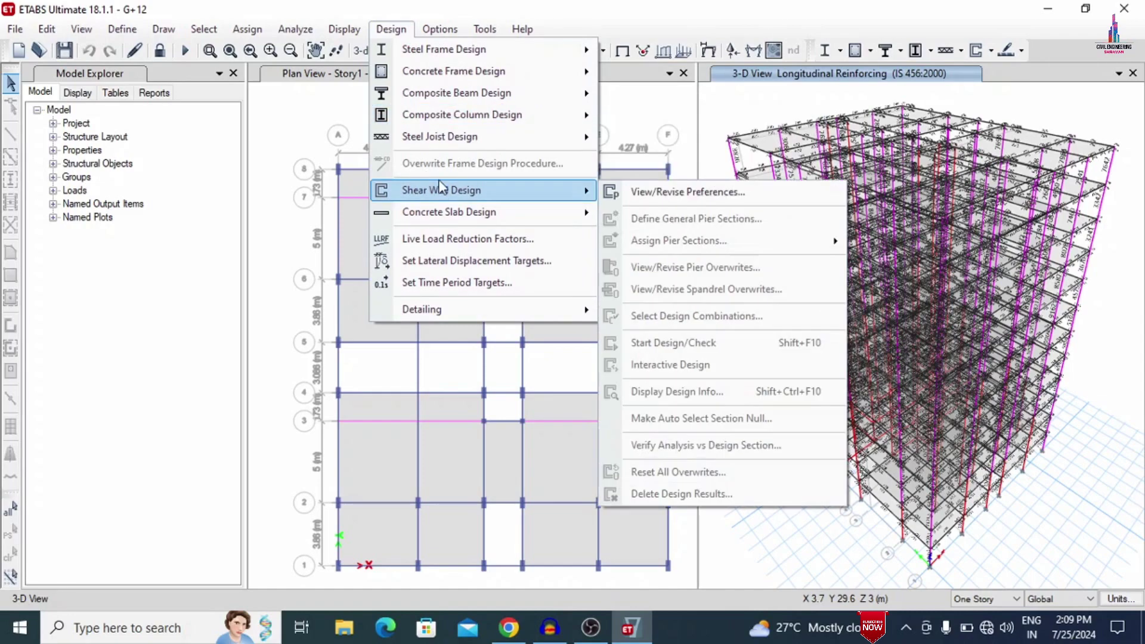
mouse_move(452, 74)
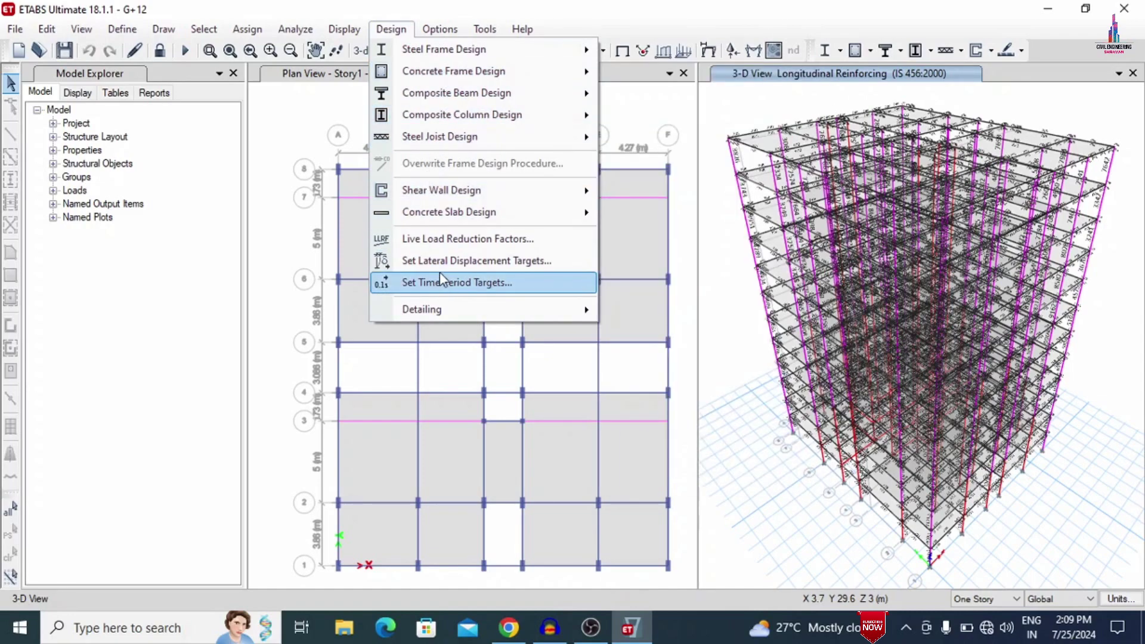
mouse_move(444, 213)
left_click(700, 217)
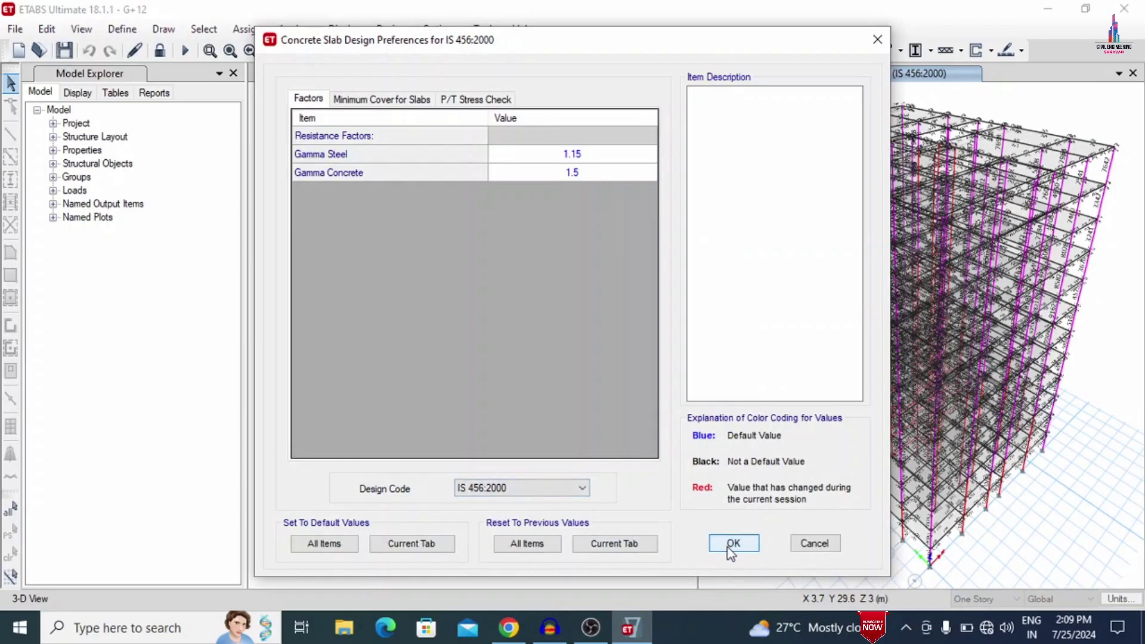
key("Escape")
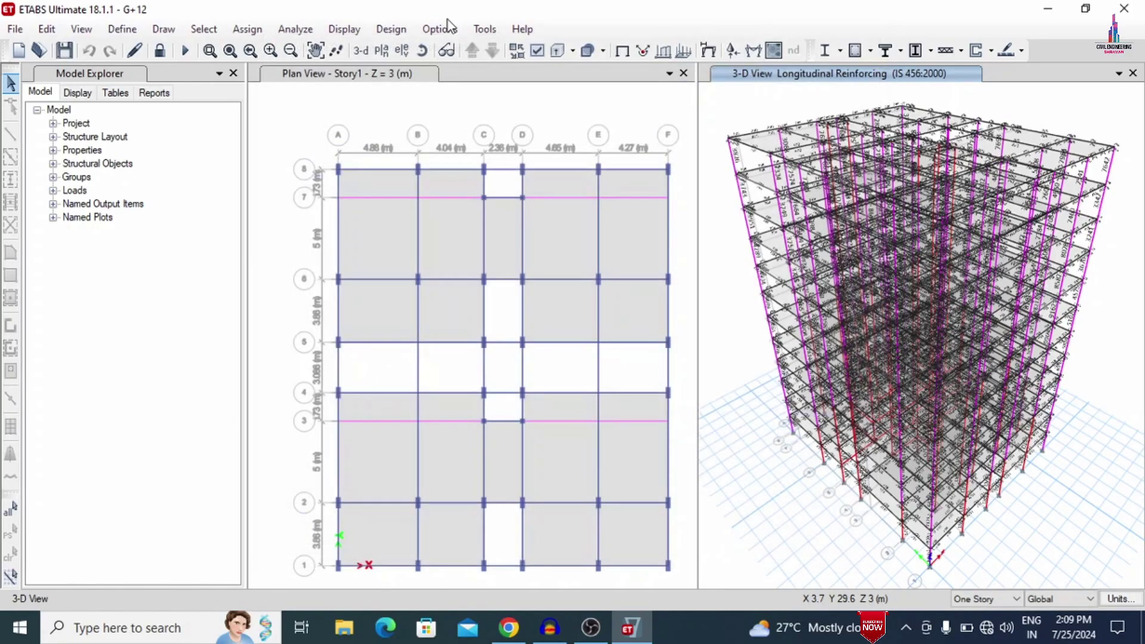
Step: Select Story12 through Story1 for slab design and run the concrete slab design
left_click(391, 28)
mouse_move(435, 213)
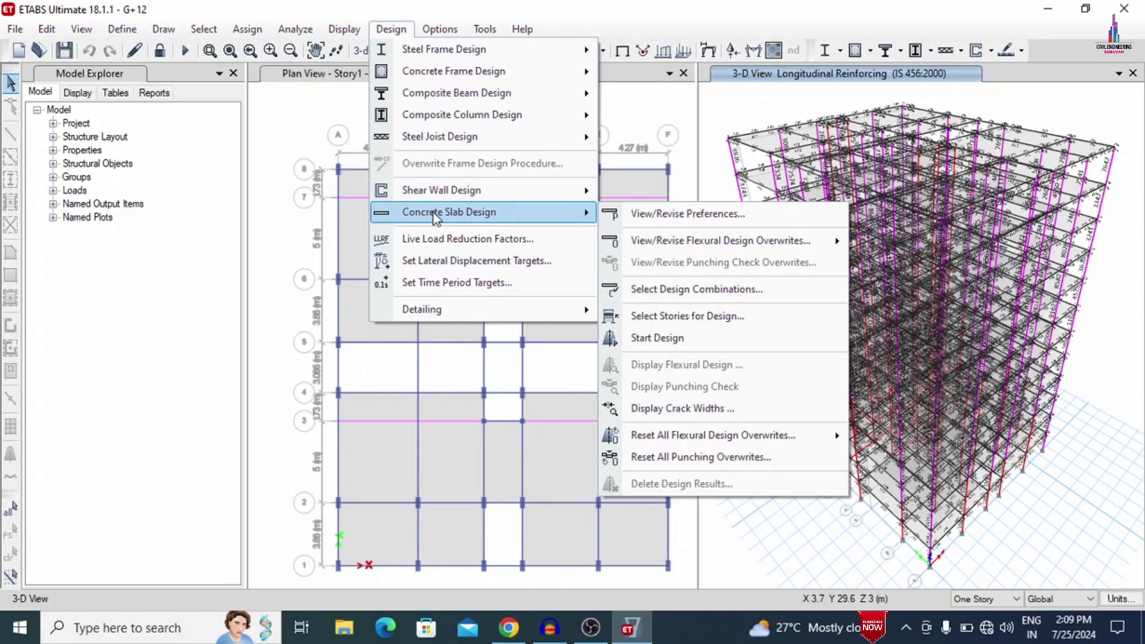
left_click(681, 341)
left_click_drag(496, 142, 525, 269)
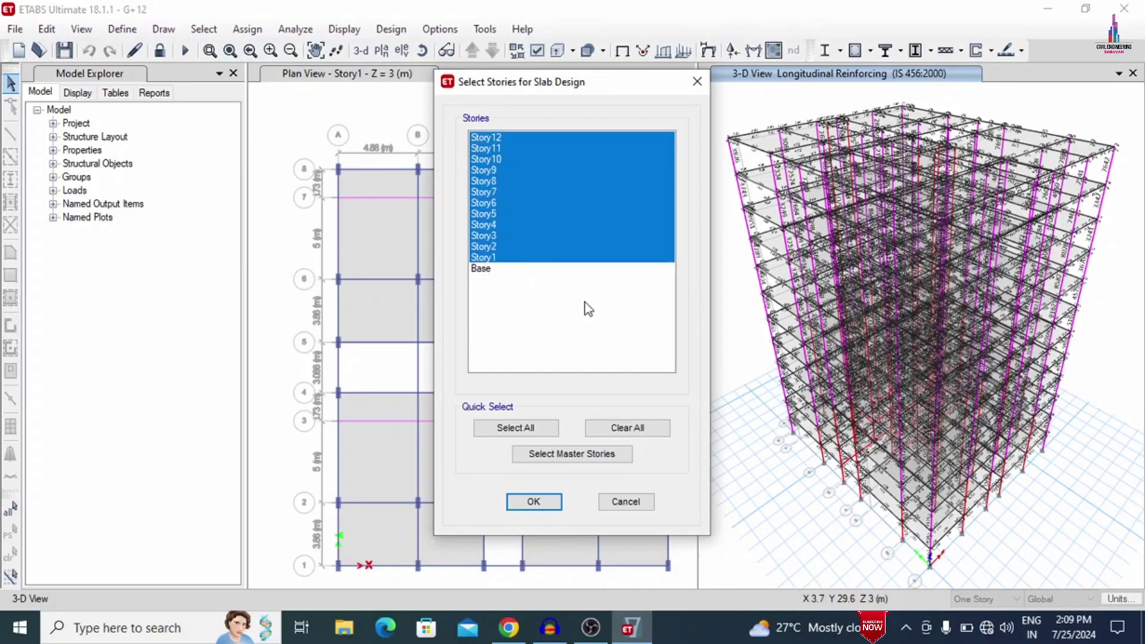
left_click(536, 501)
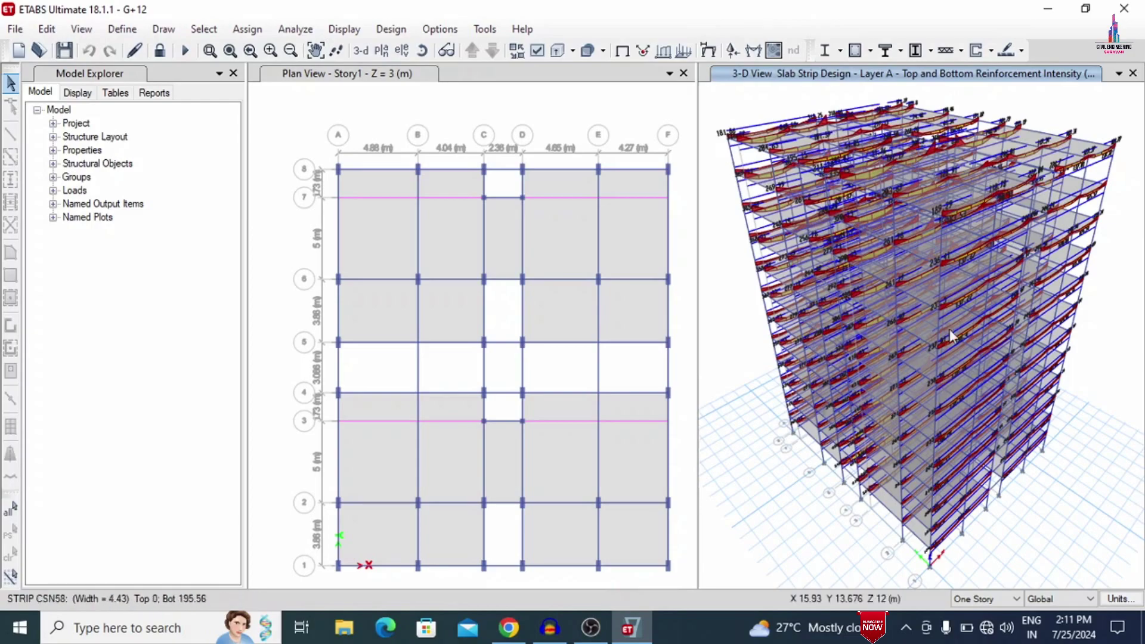
Step: Save the designed G+12 model and launch CSiDetail 18 from the desktop
left_click(63, 51)
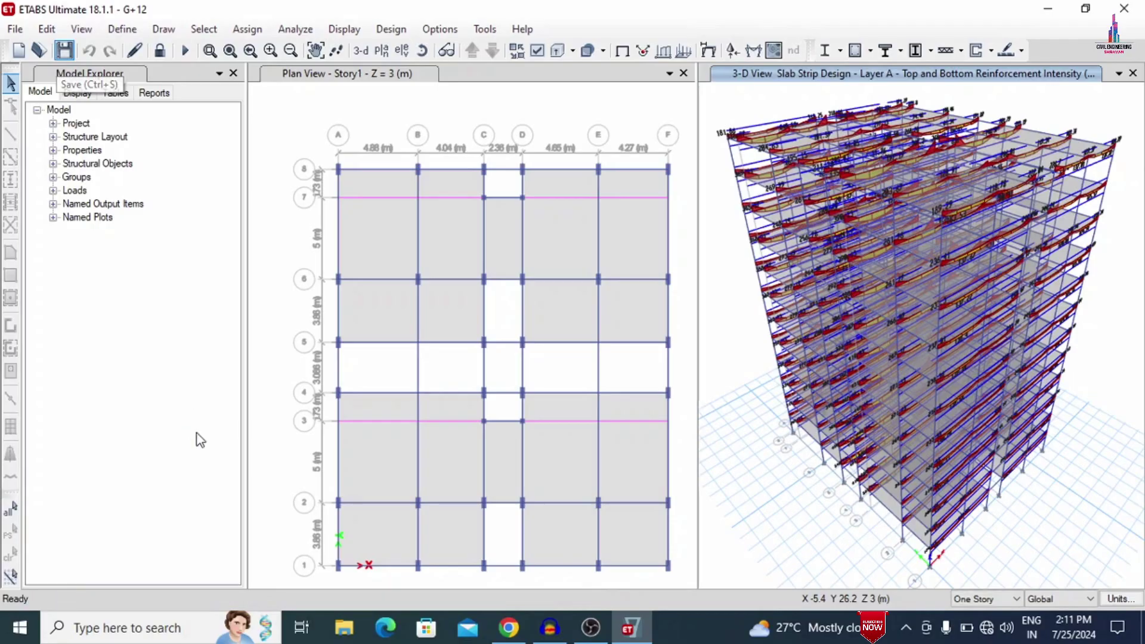
left_click(1047, 8)
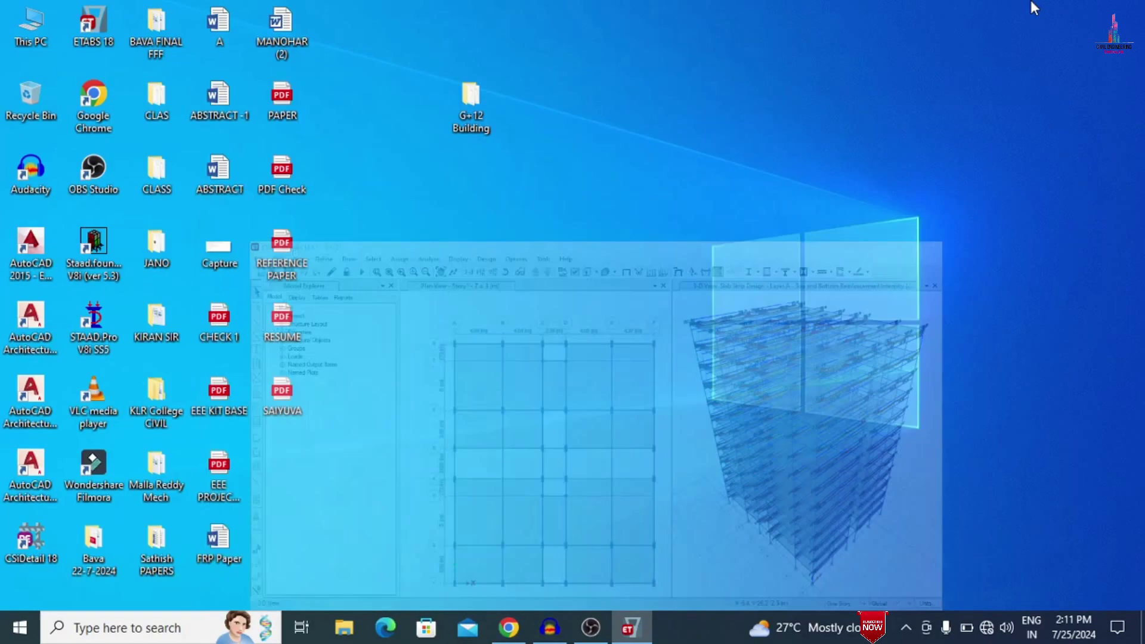
double_click(21, 557)
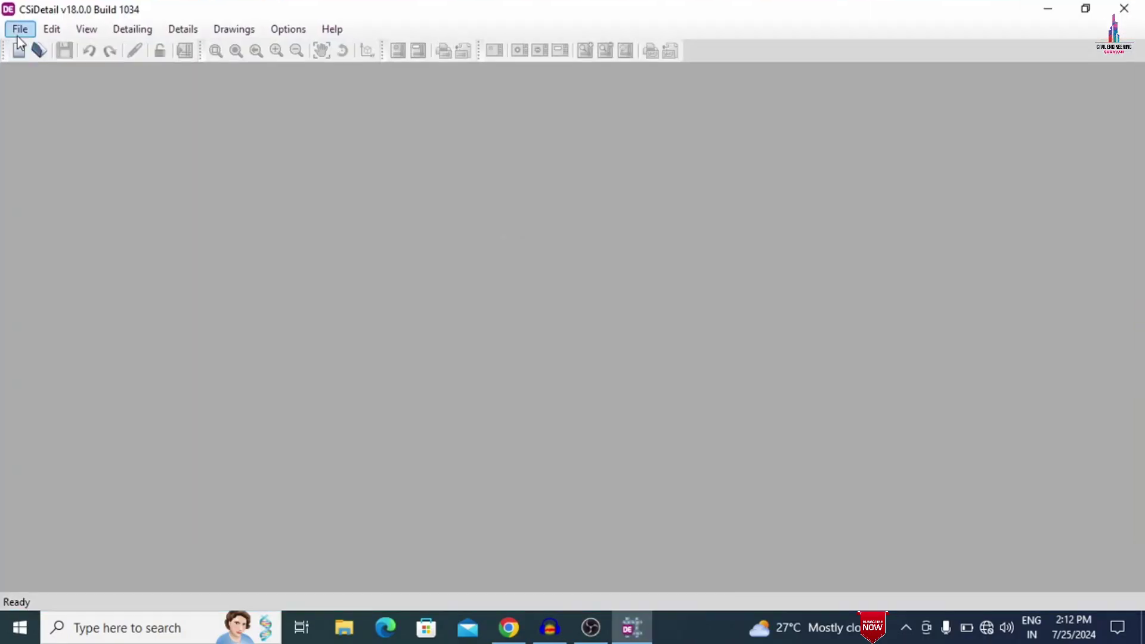
Step: Start a new detailing project from the G+12 ETABS model in the desktop's G+12 Building folder and dismiss the import warnings
left_click(20, 29)
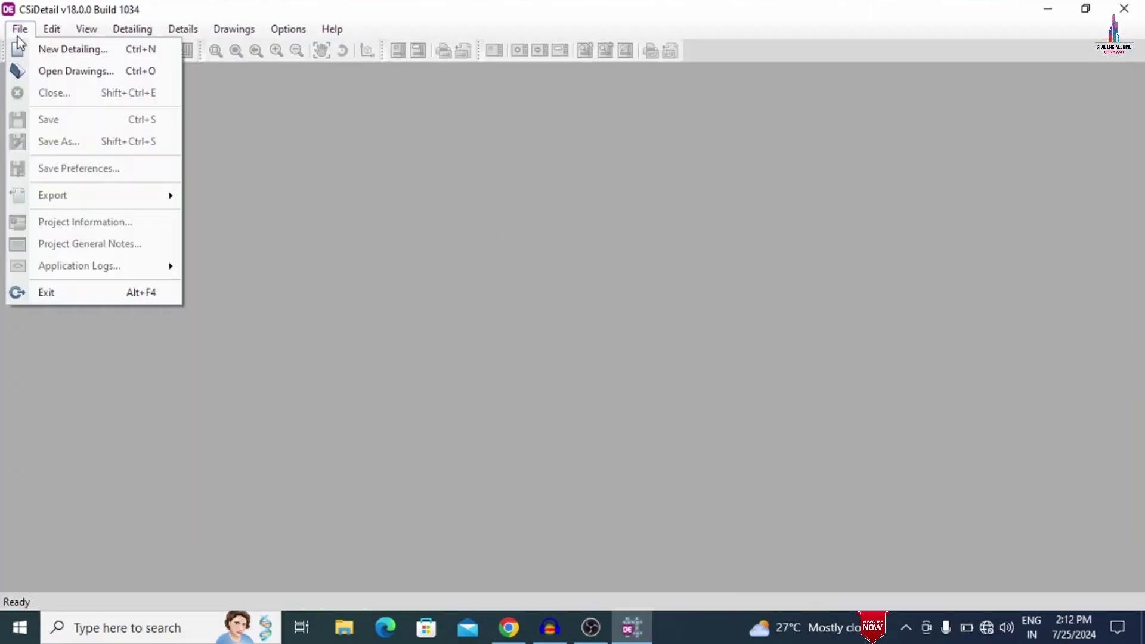
left_click(48, 49)
left_click(282, 161)
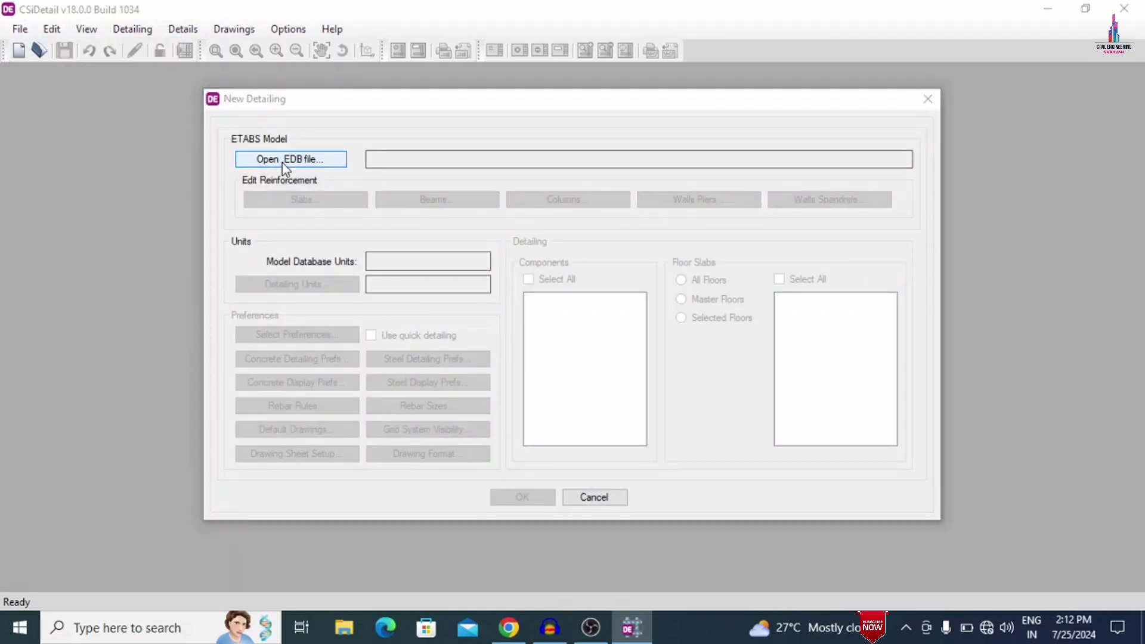
left_click(425, 151)
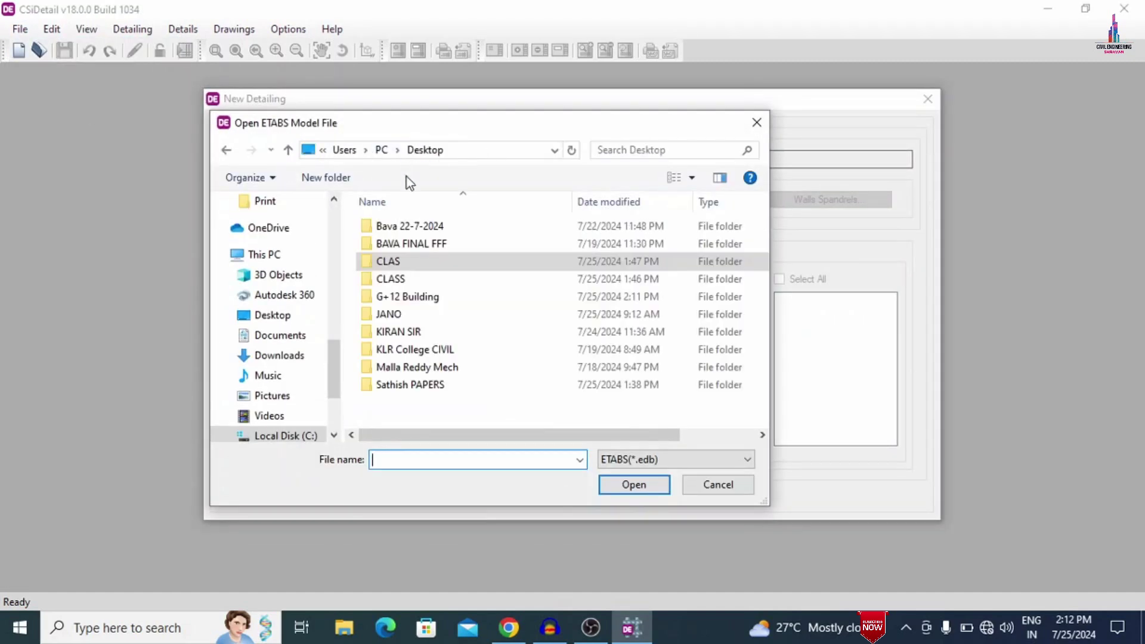
left_click(416, 300)
double_click(416, 300)
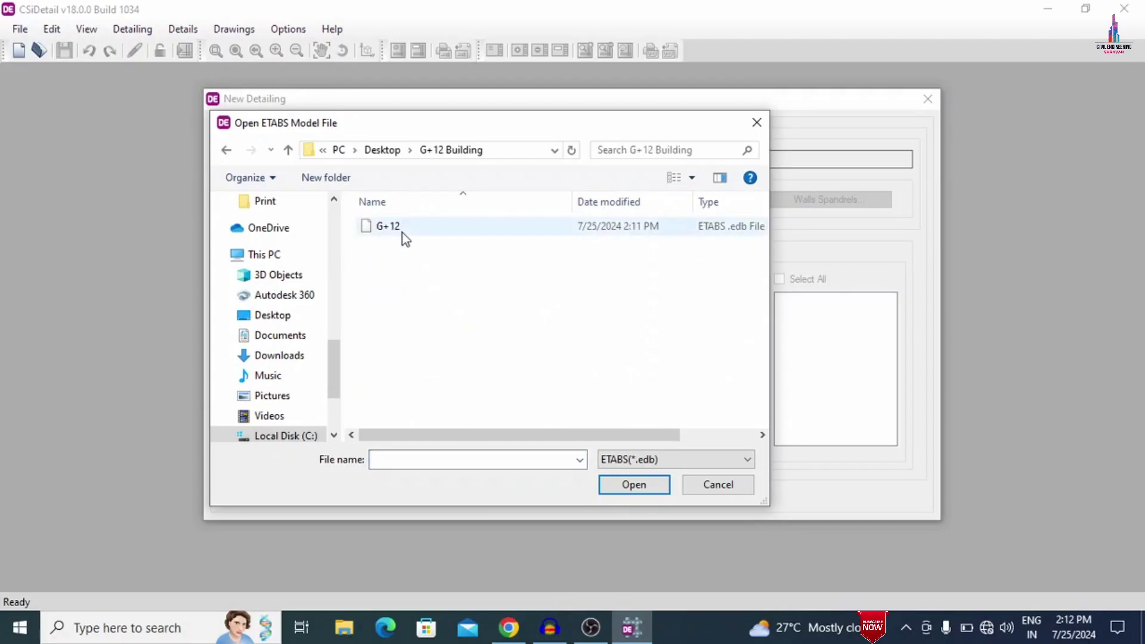
double_click(402, 231)
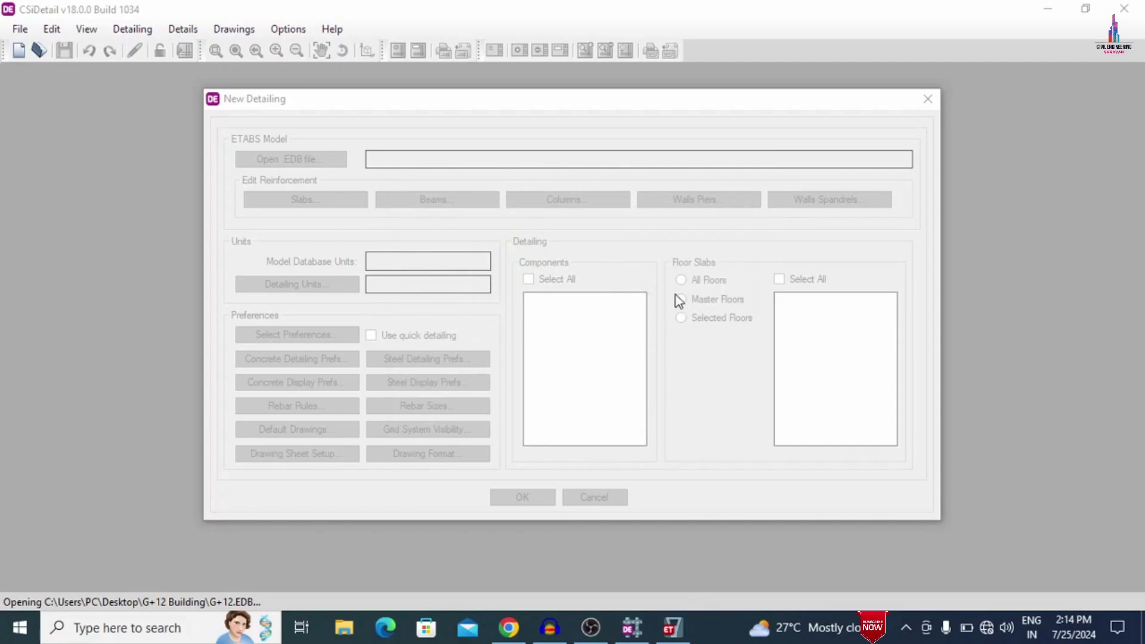
scroll(493, 294, "down", 5)
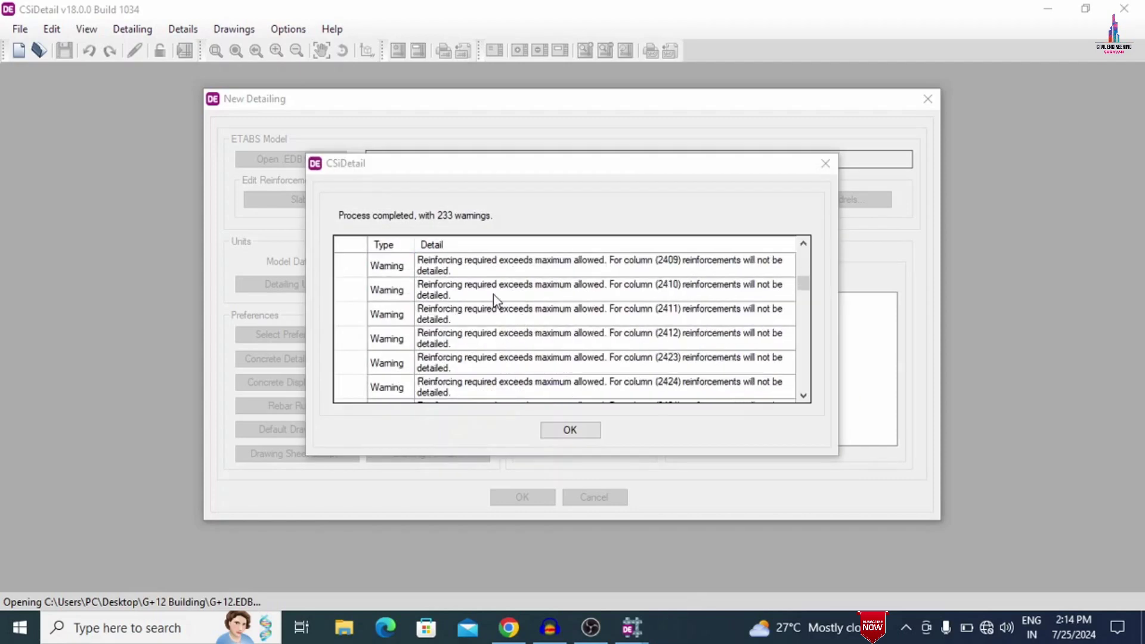
scroll(493, 295, "down", 10)
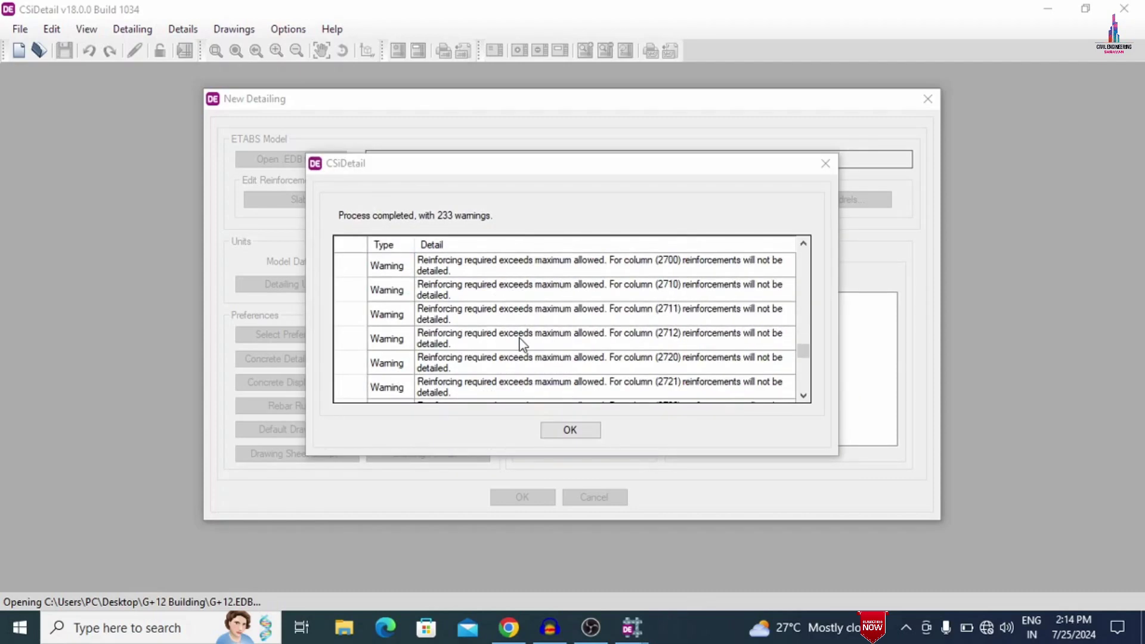
left_click(562, 433)
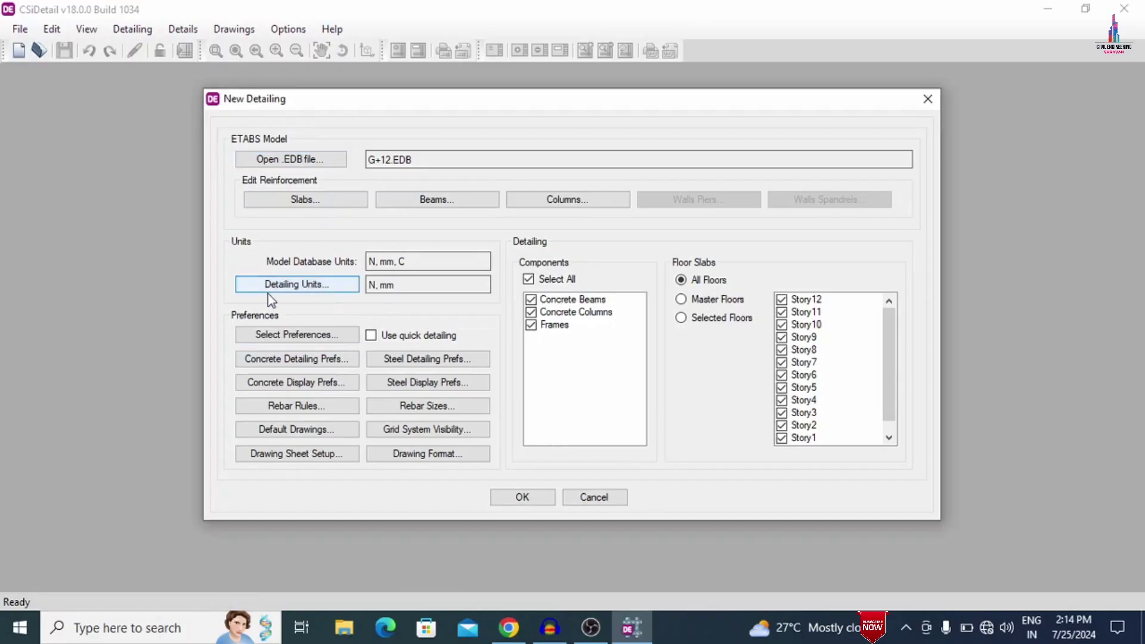
Step: Set the detailing units to the SI (25) rebar set and kilonewton force
left_click(267, 285)
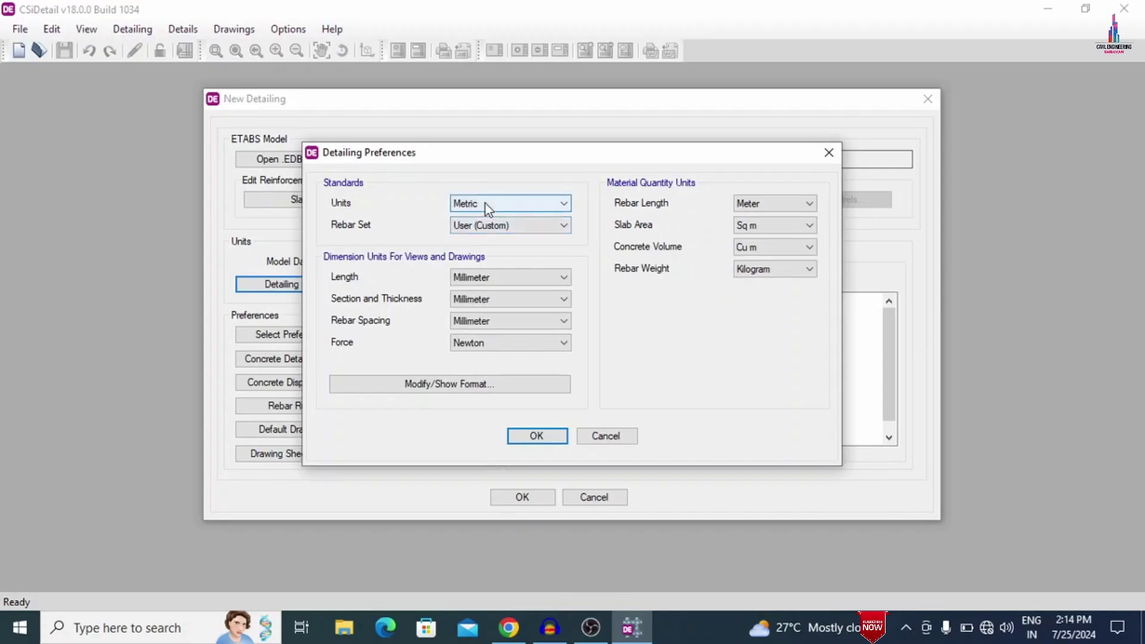
left_click(485, 227)
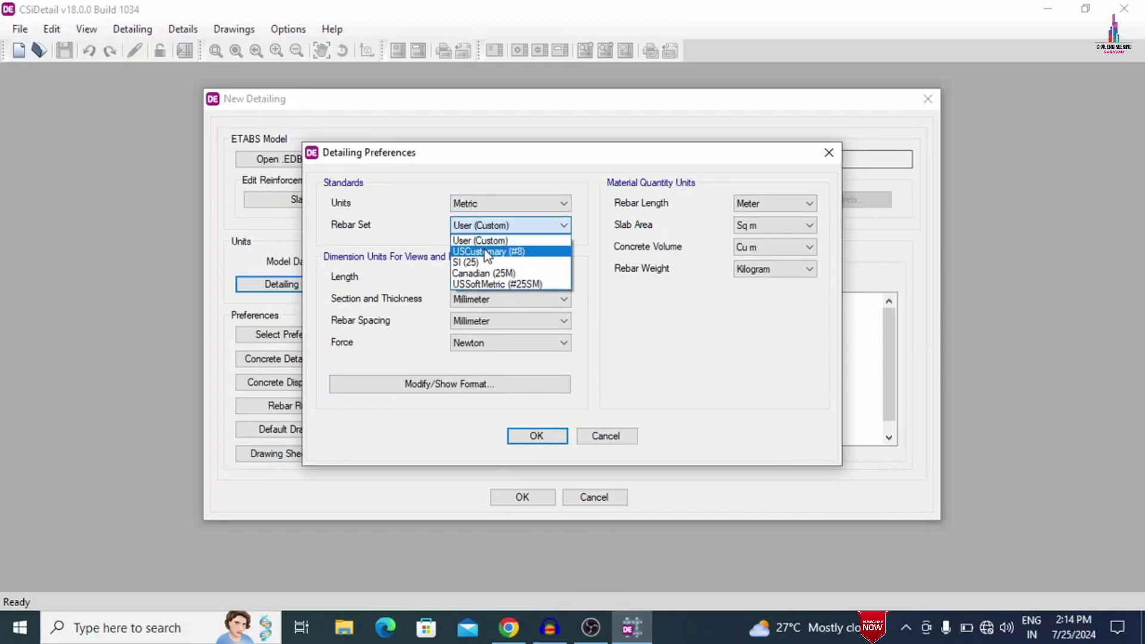
left_click(465, 262)
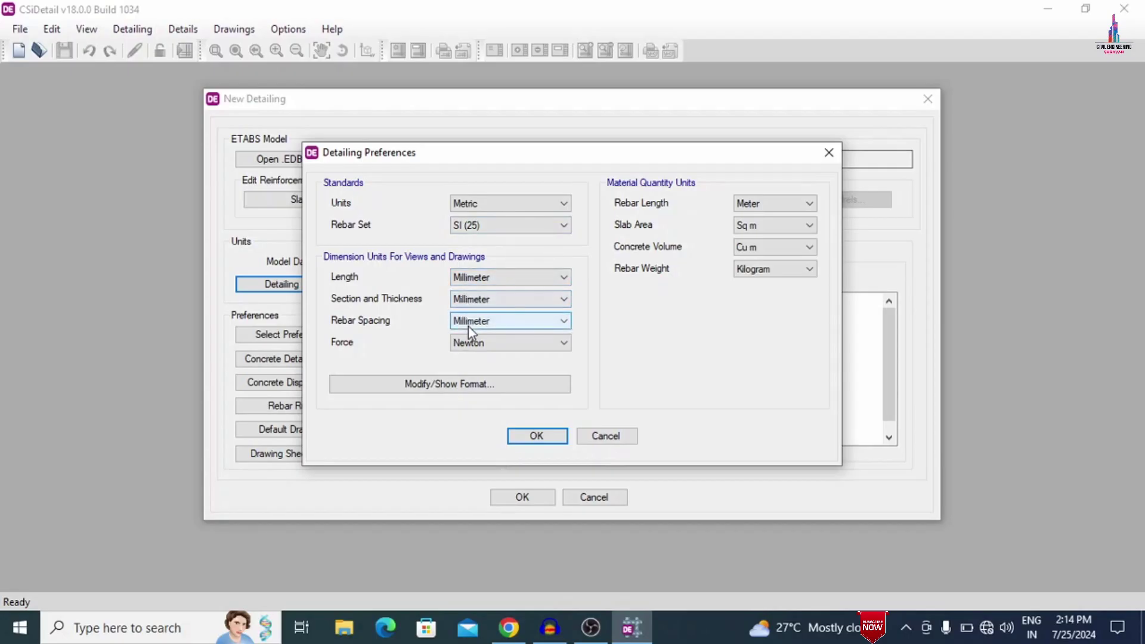
left_click(471, 343)
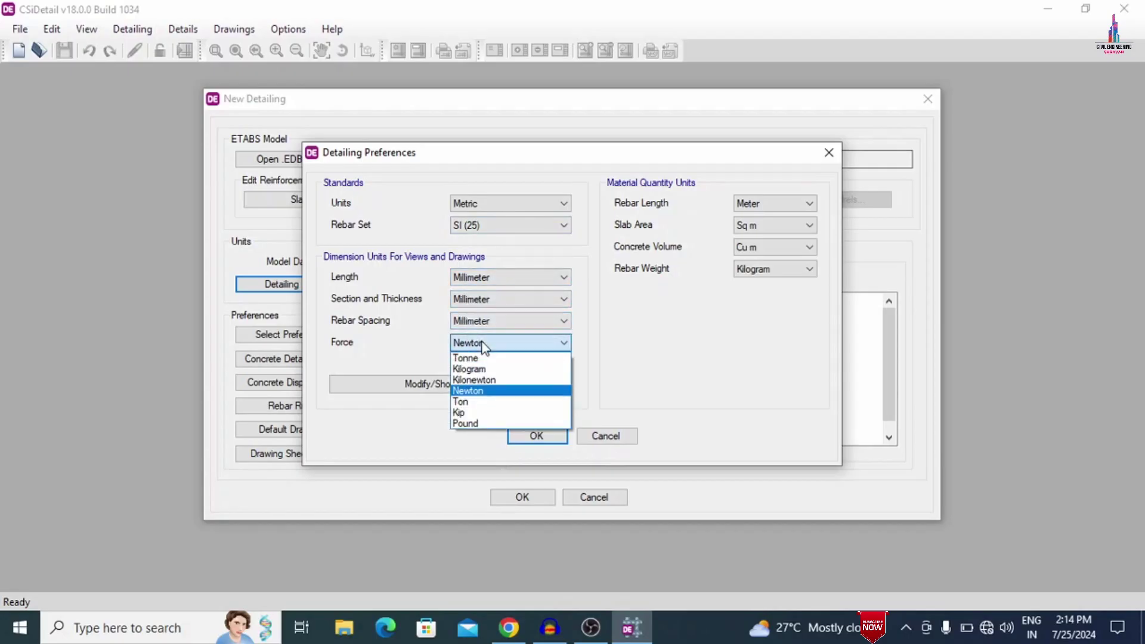
left_click(480, 382)
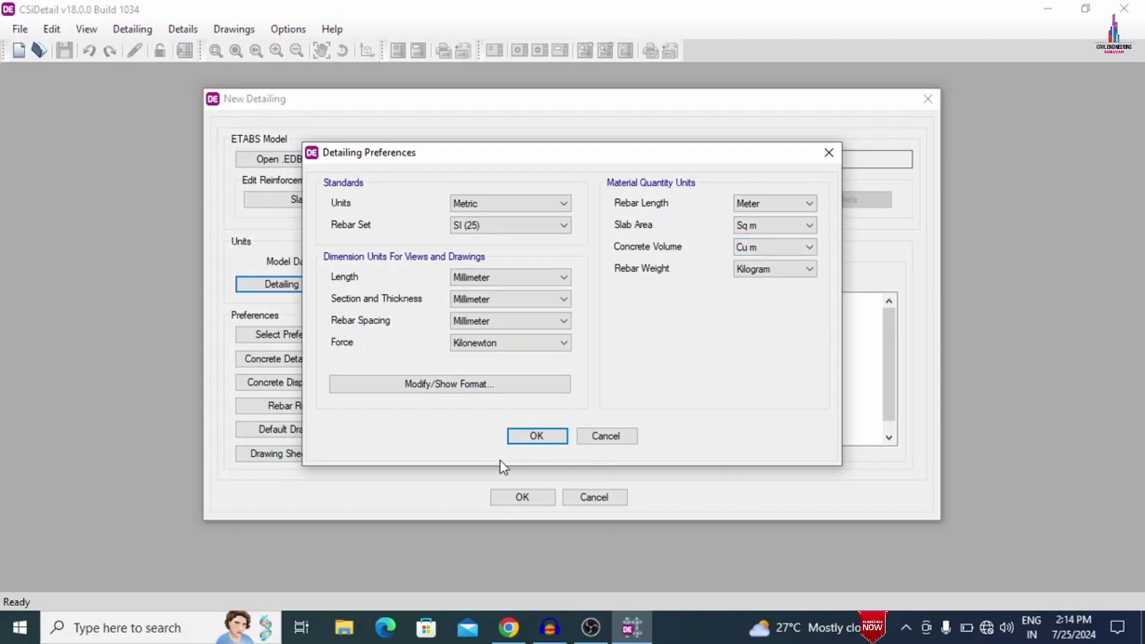
left_click(537, 436)
Step: Apply the IS 456:2000 standard preferences to the detailing
left_click(281, 333)
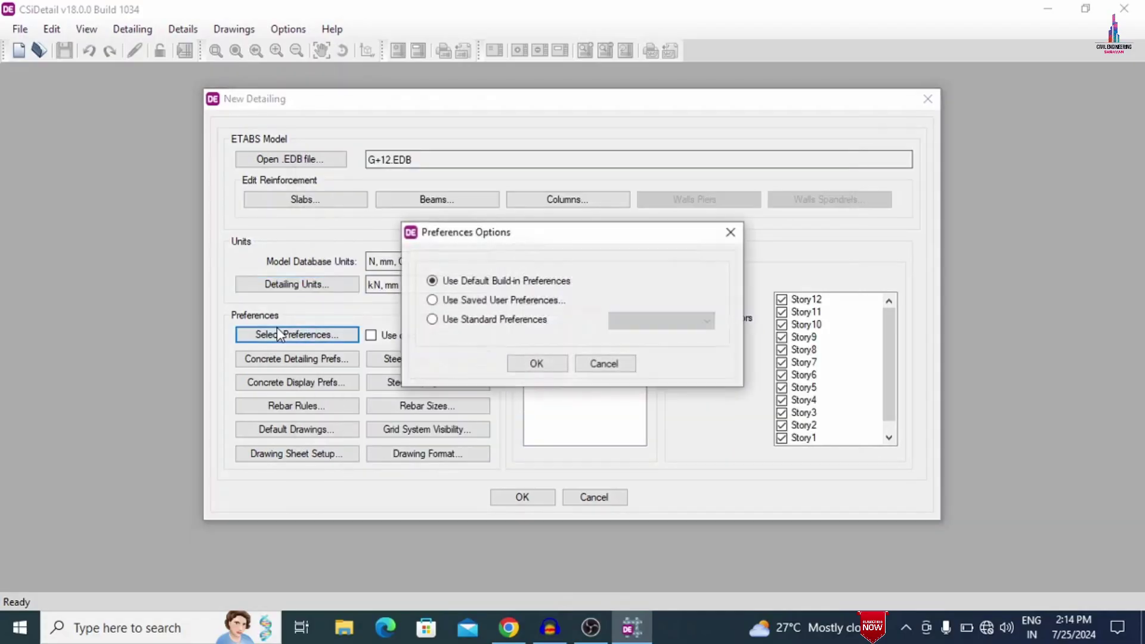
left_click(431, 319)
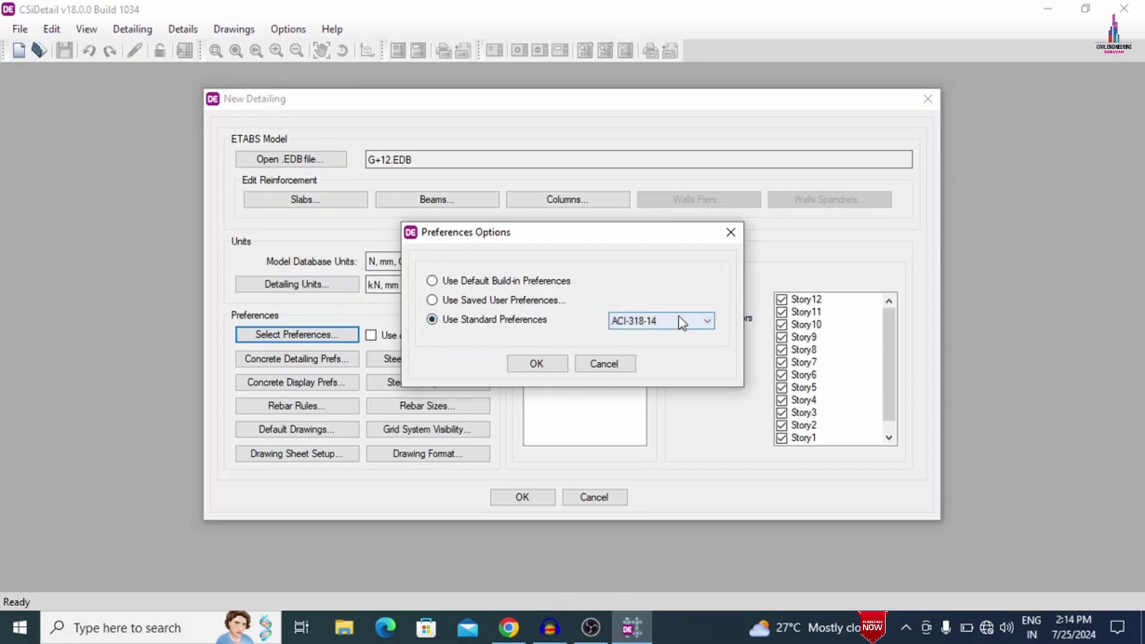
left_click(707, 320)
left_click(637, 347)
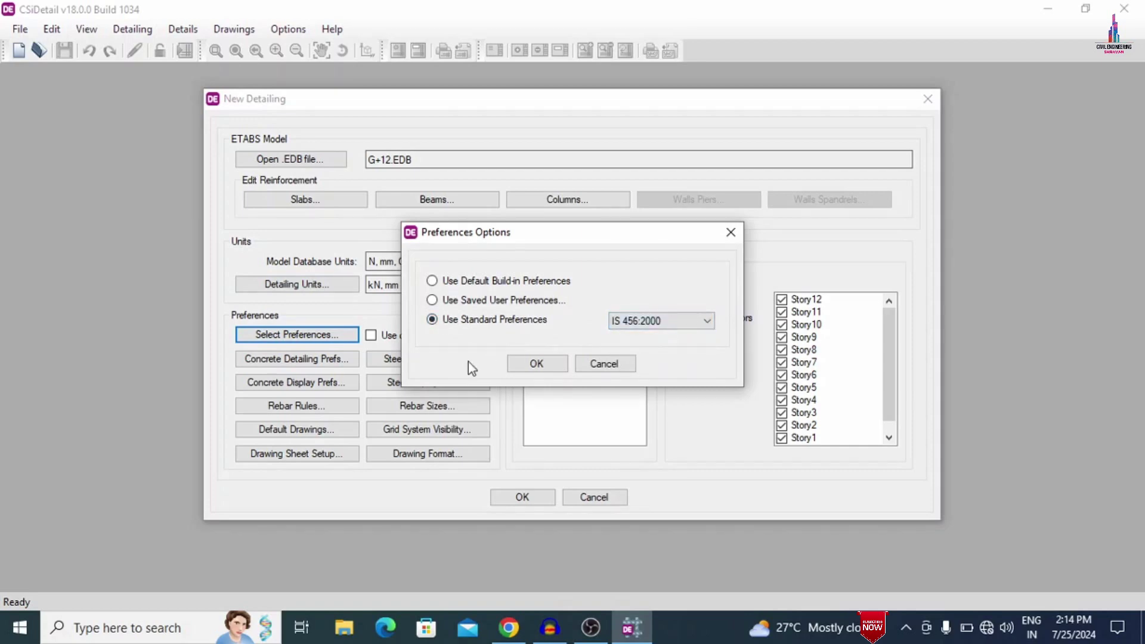
left_click(521, 364)
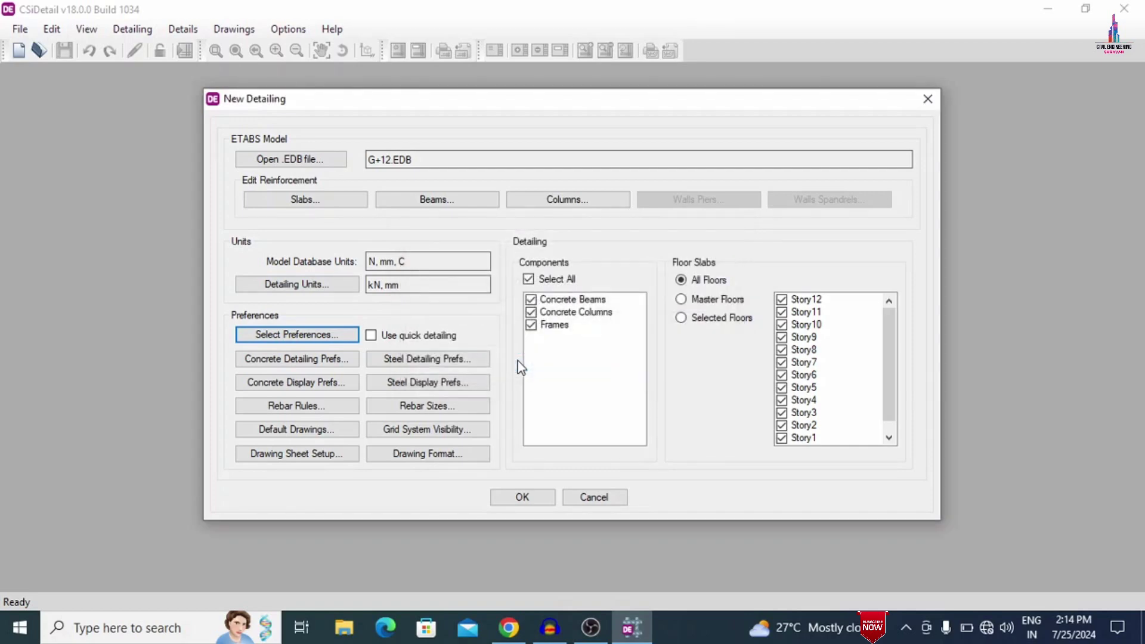
Step: Change the minimum spacing of slab bars in the rebar selection rules
left_click(285, 406)
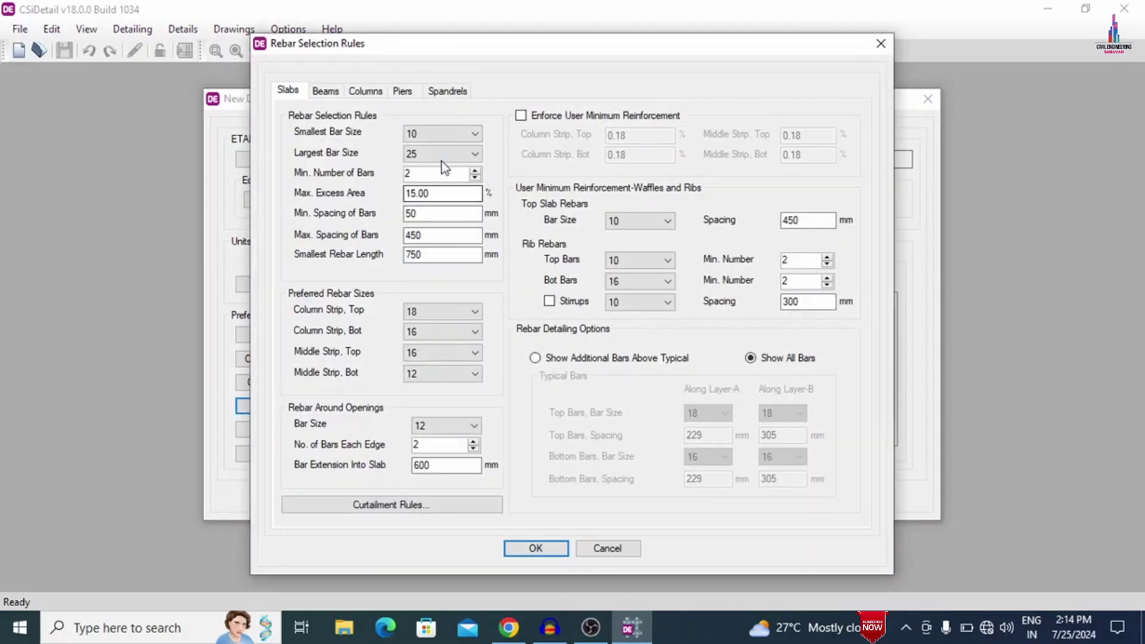
left_click_drag(419, 214, 379, 217)
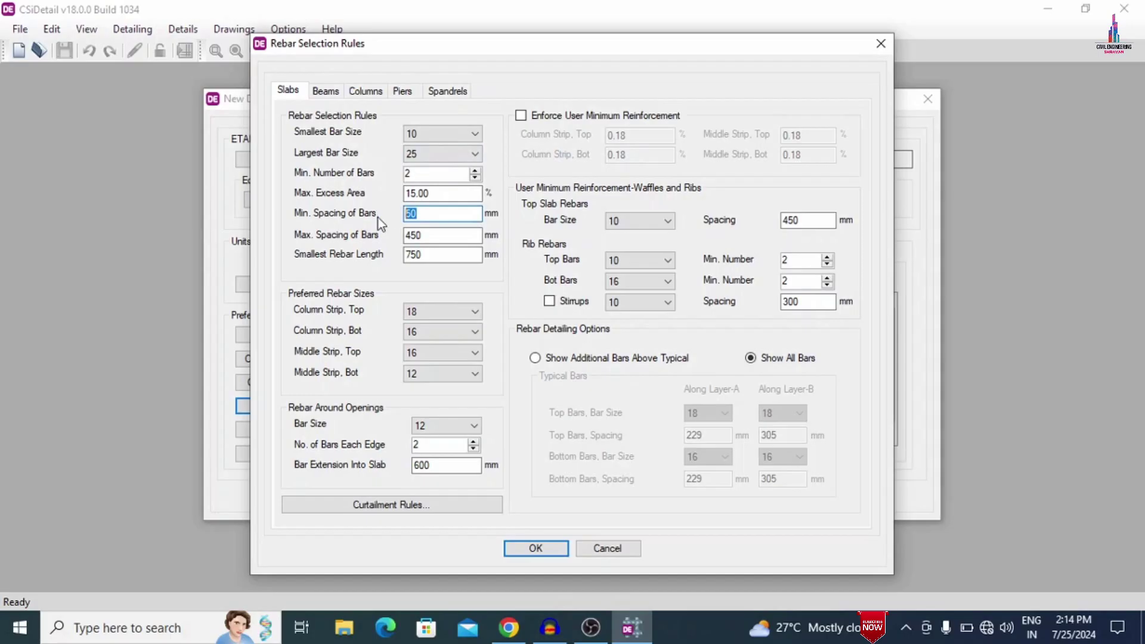
type("12")
Step: Set the minimum stirrup spacing for beams to 120 mm in Zones A, B and C
left_click(324, 91)
left_click(769, 313)
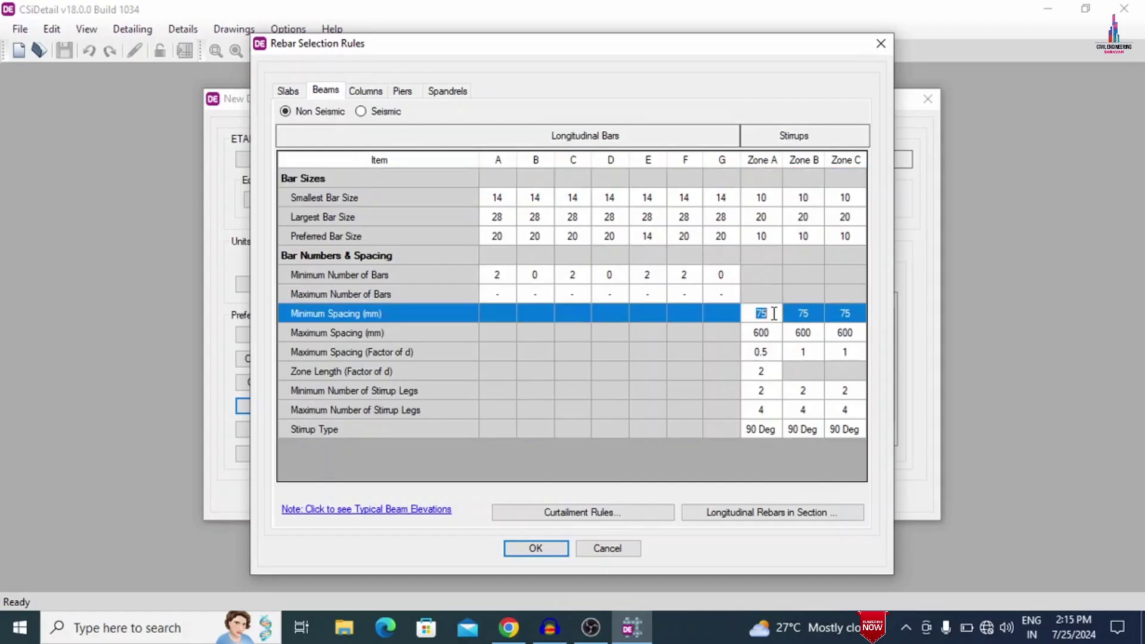
type("120")
key("Tab")
type("120")
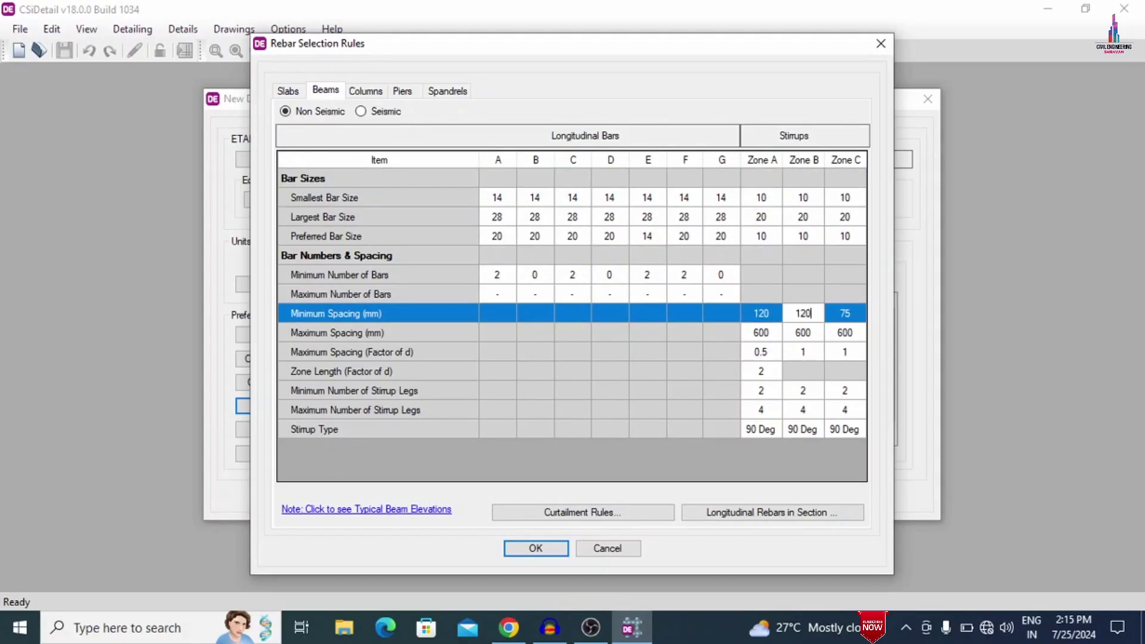
key("Tab")
type("12")
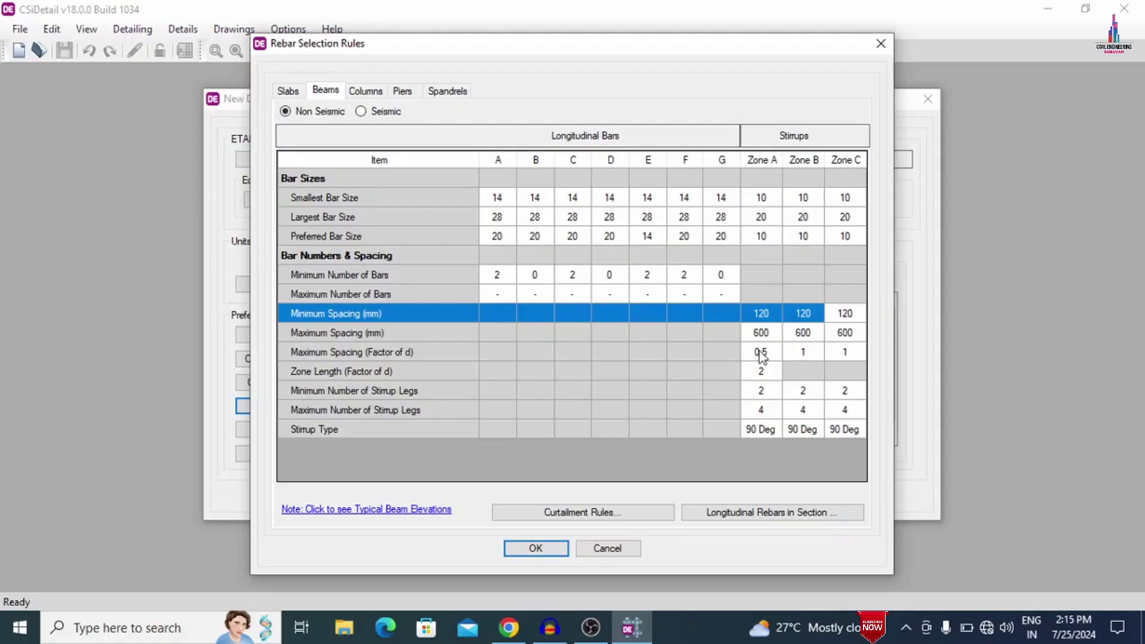
Step: Set the maximum stirrup spacing for beams to 450 mm in Zones A, B and C
left_click(768, 333)
type("450")
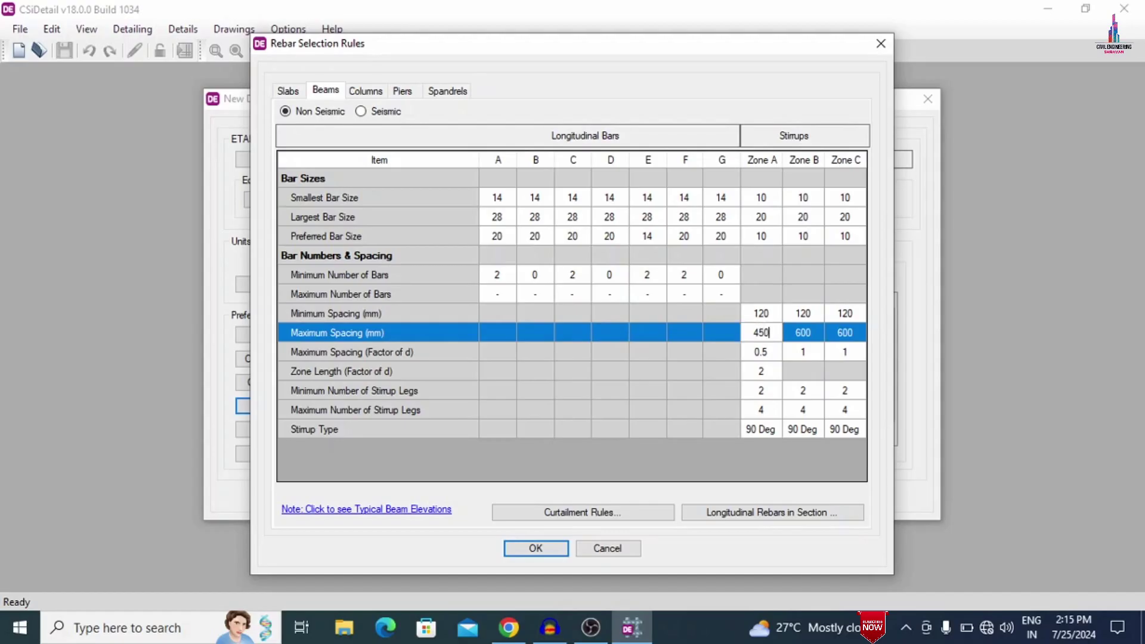
key("Tab")
type("450")
key("Tab")
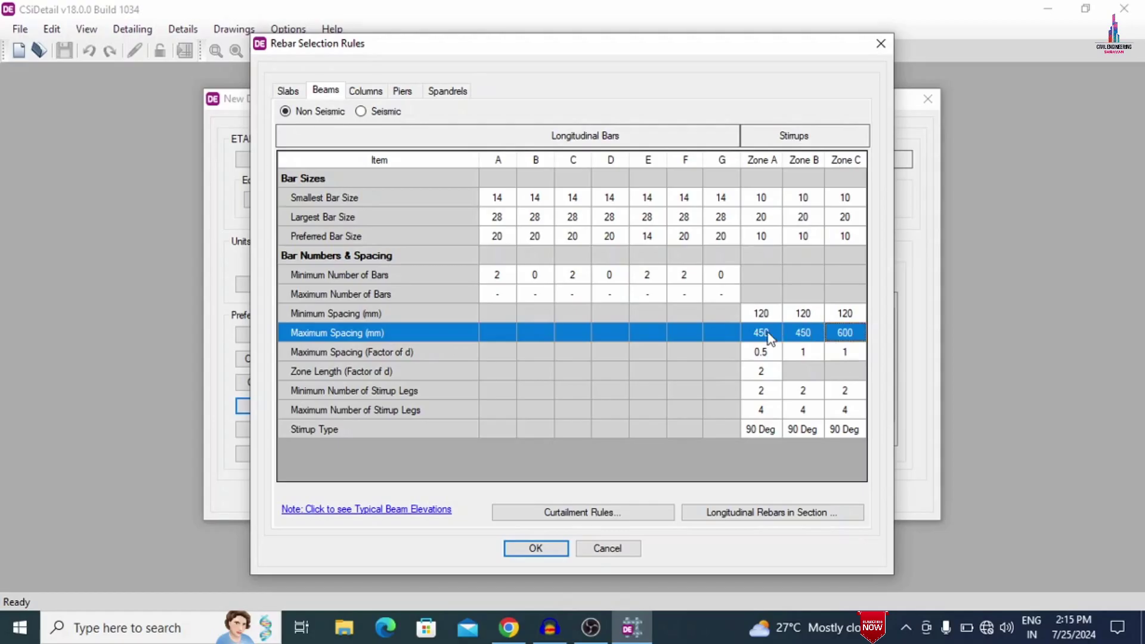
type("450")
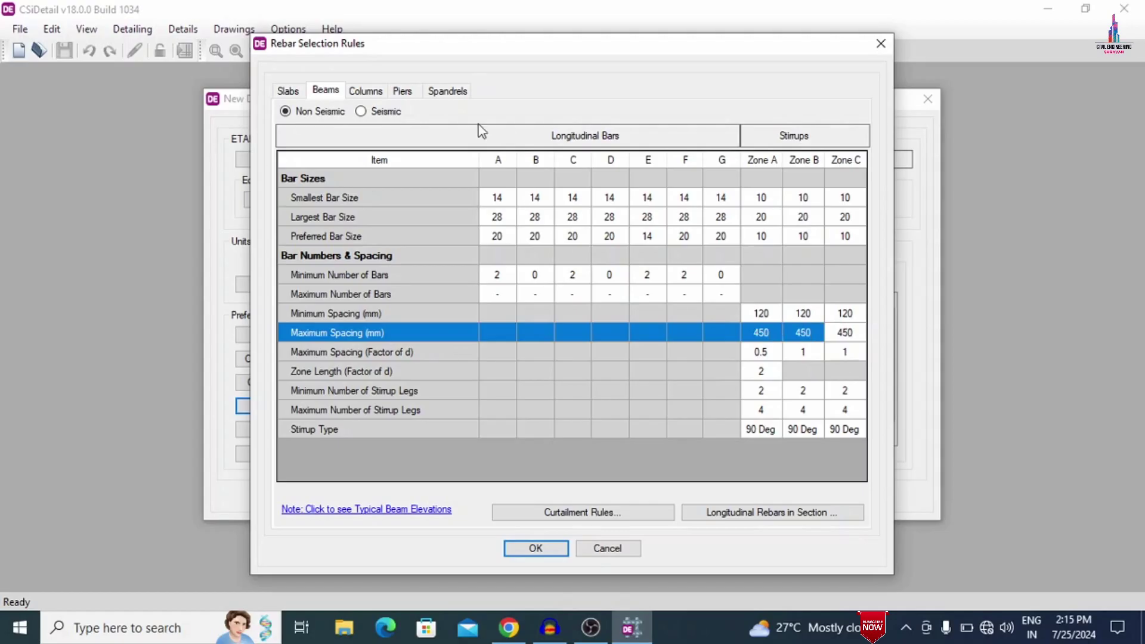
Step: Set the column tie spacing to 120 mm minimum and 450 mm maximum, and accept the rebar selection rules
left_click(374, 91)
left_click(759, 335)
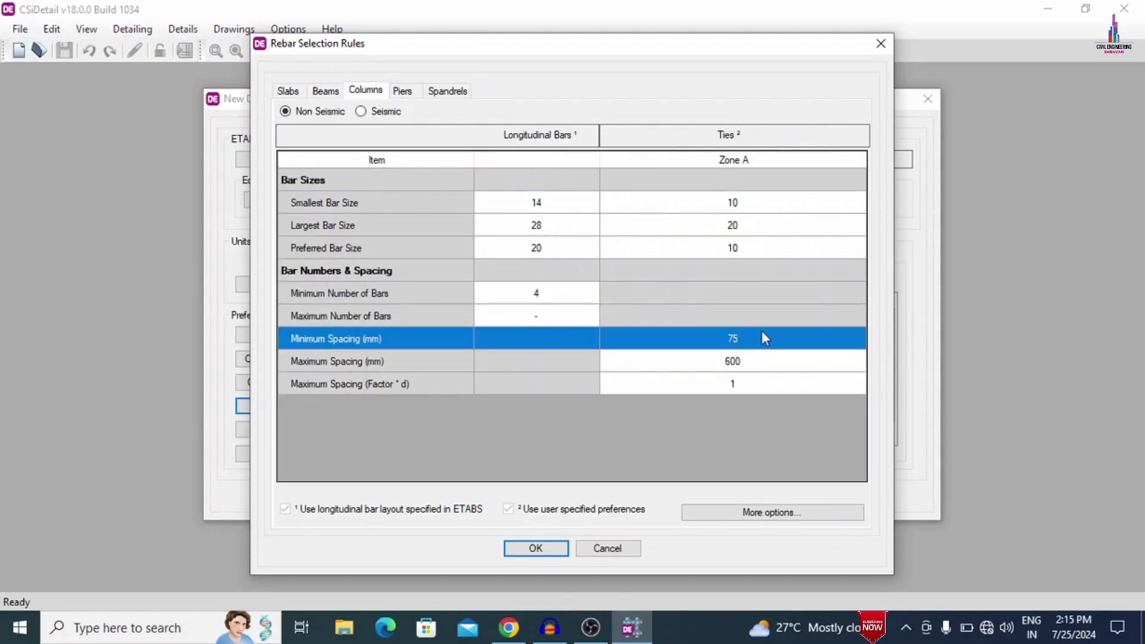
type("120")
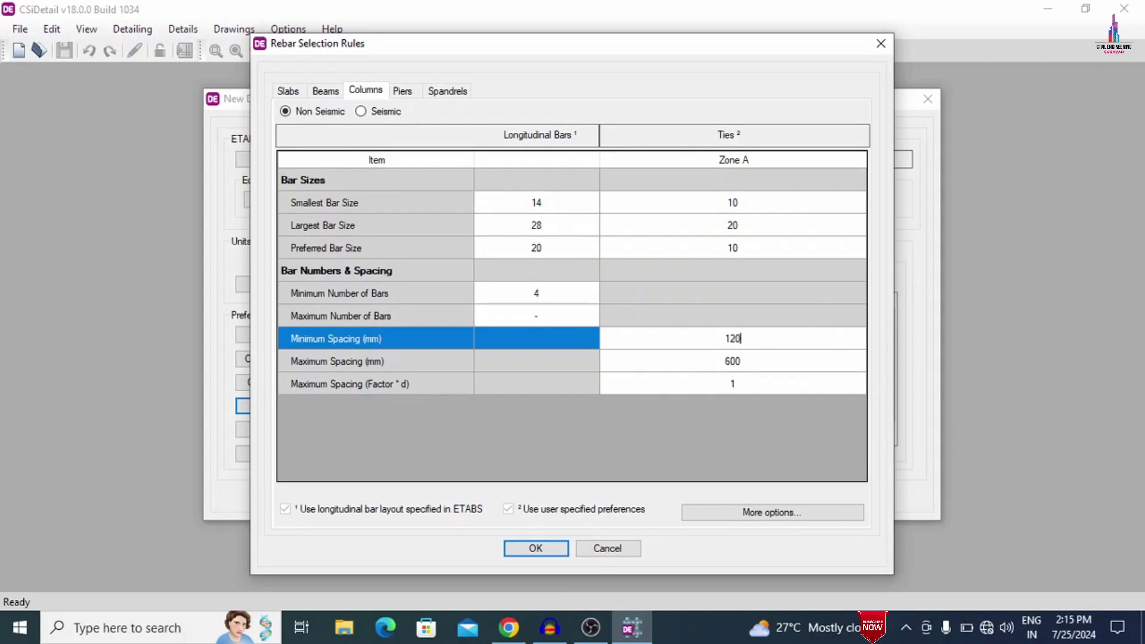
left_click(732, 367)
left_click(763, 360)
type("450")
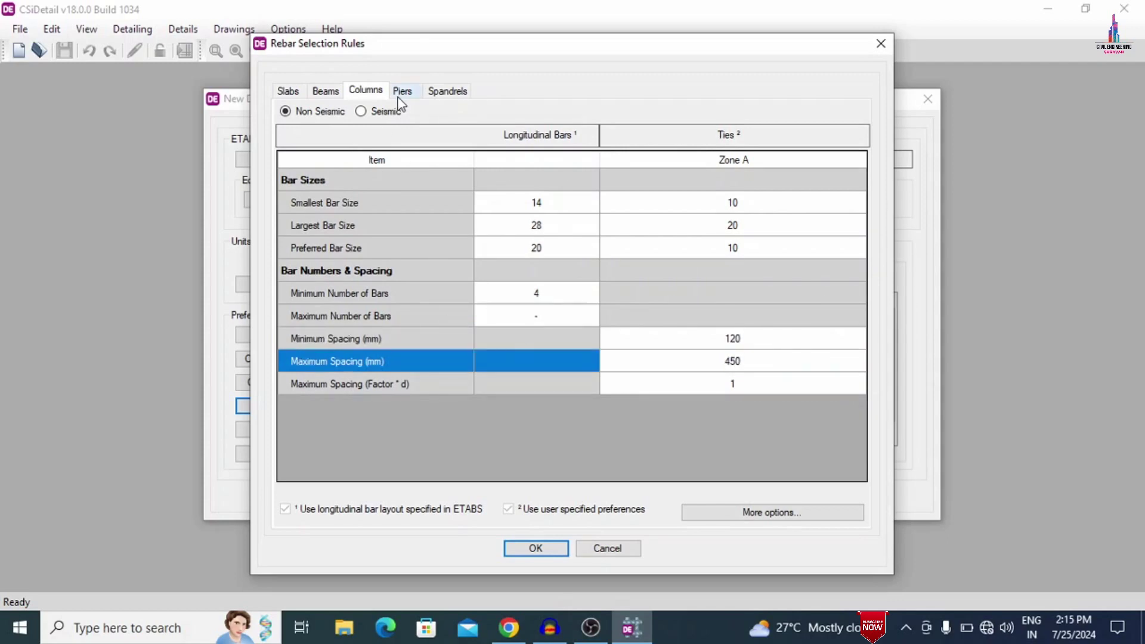
left_click(401, 94)
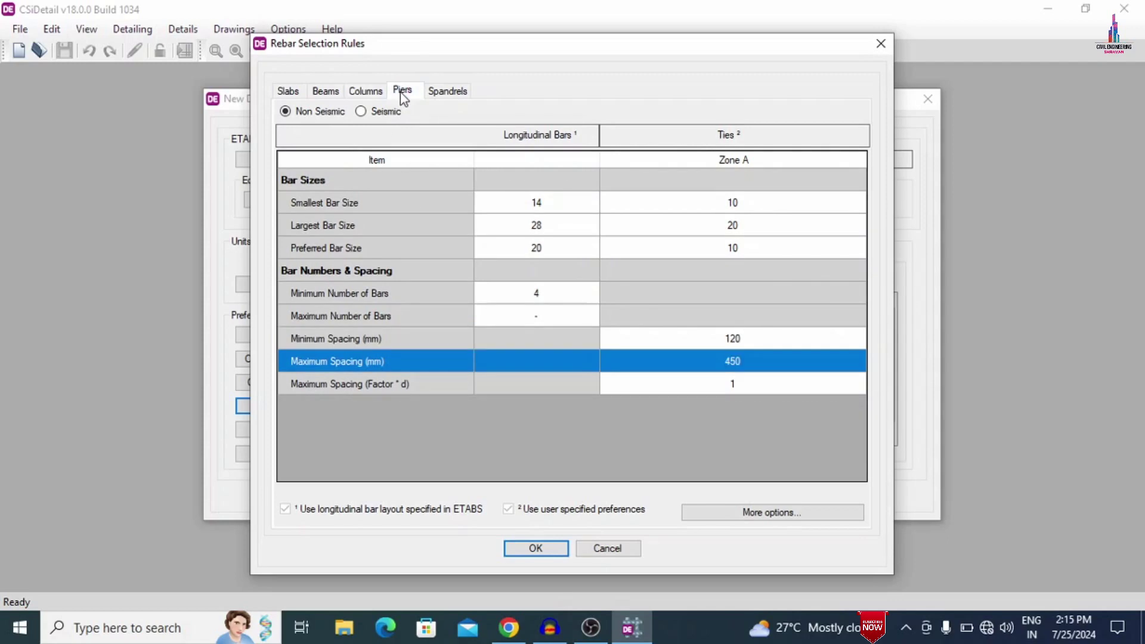
left_click(535, 548)
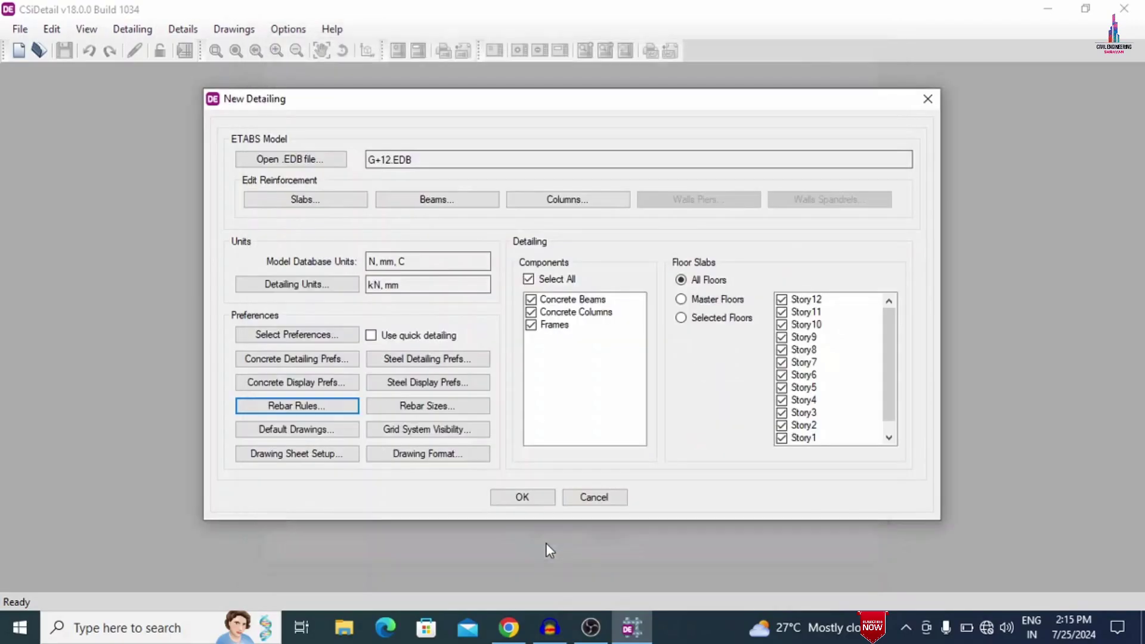
Step: Generate the detailing for all components and floors, and inspect the Story12 floor framing plan
left_click(534, 499)
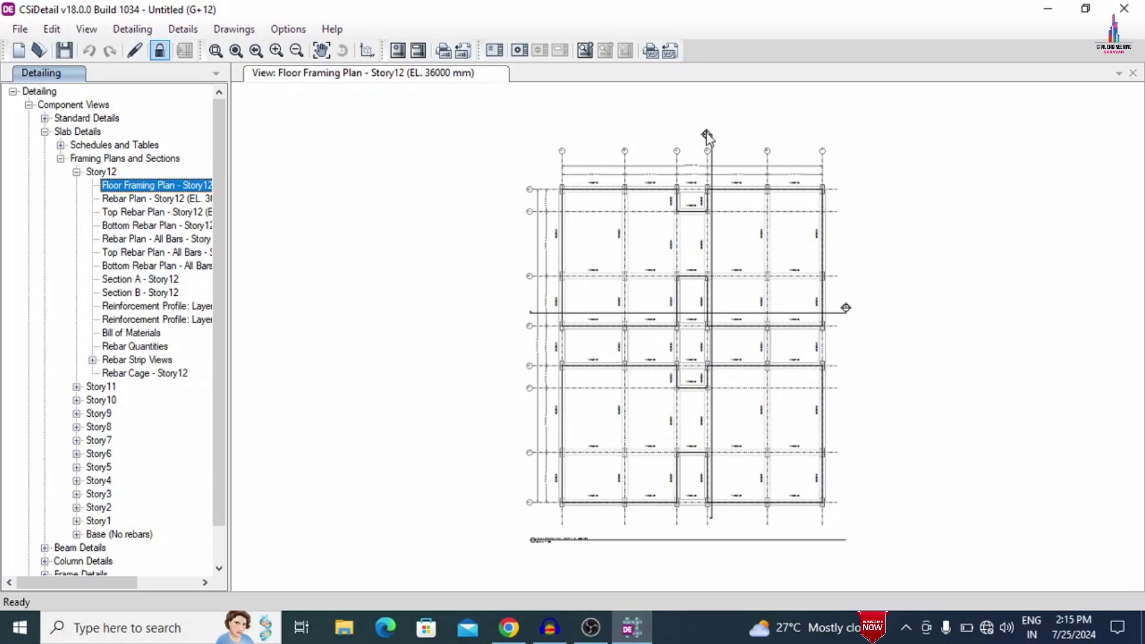
scroll(710, 135, "up", 5)
scroll(710, 138, "up", 2)
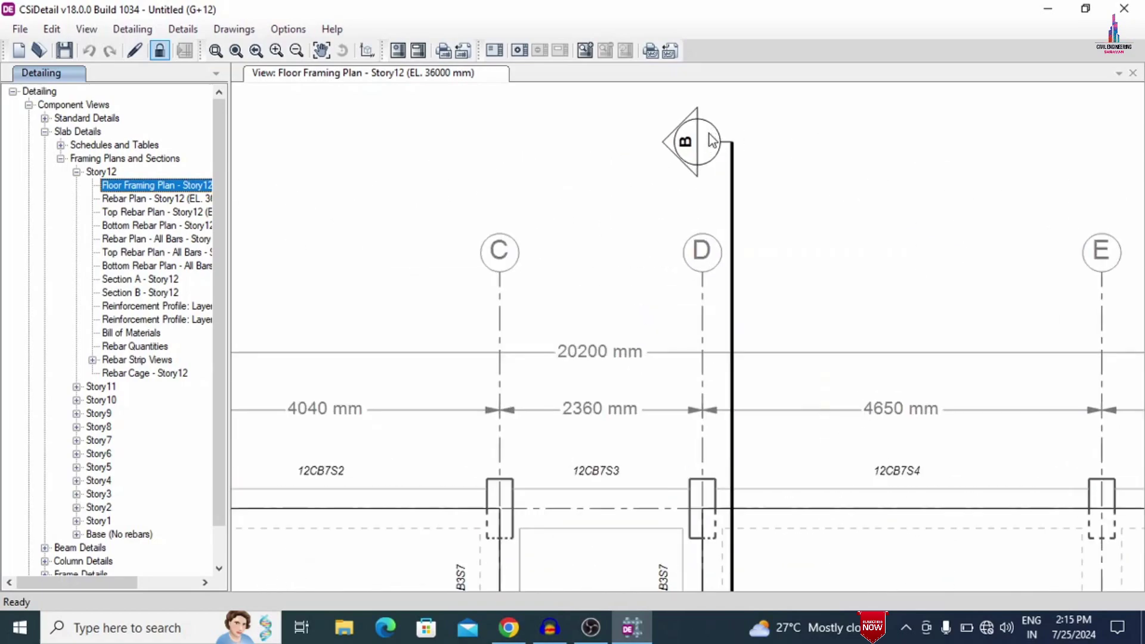
scroll(712, 140, "down", 8)
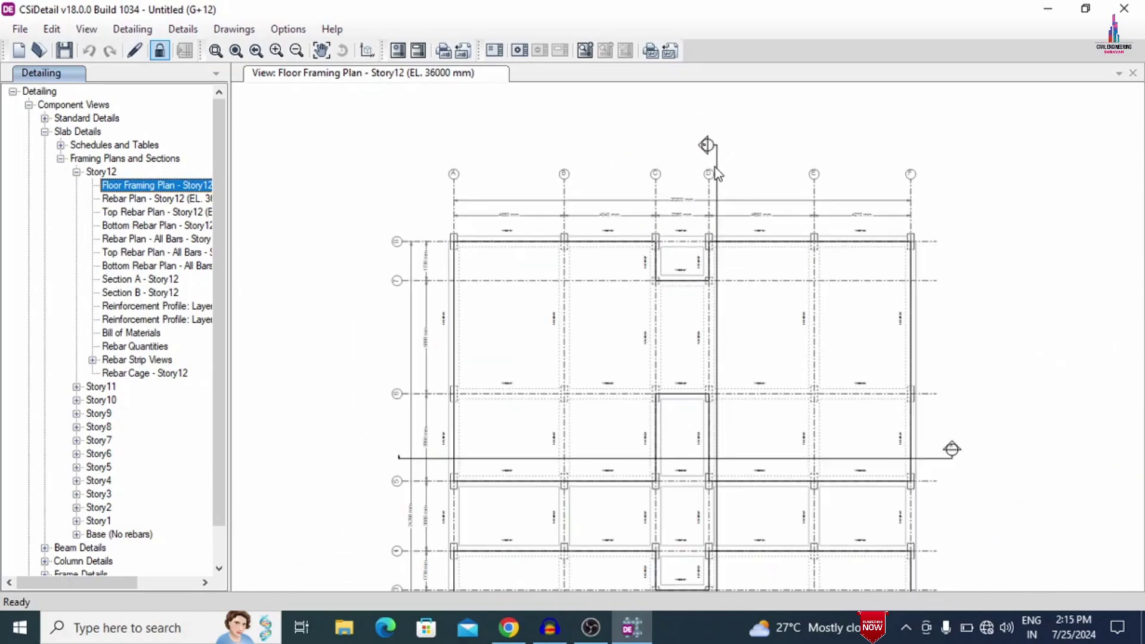
scroll(707, 254, "down", 1)
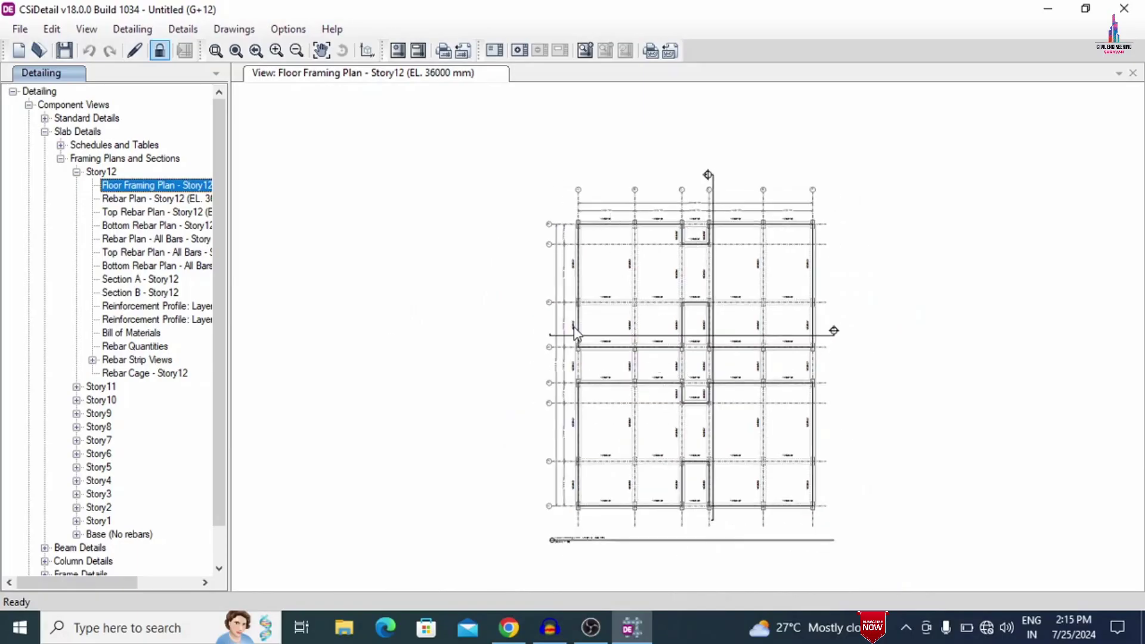
left_click(127, 186)
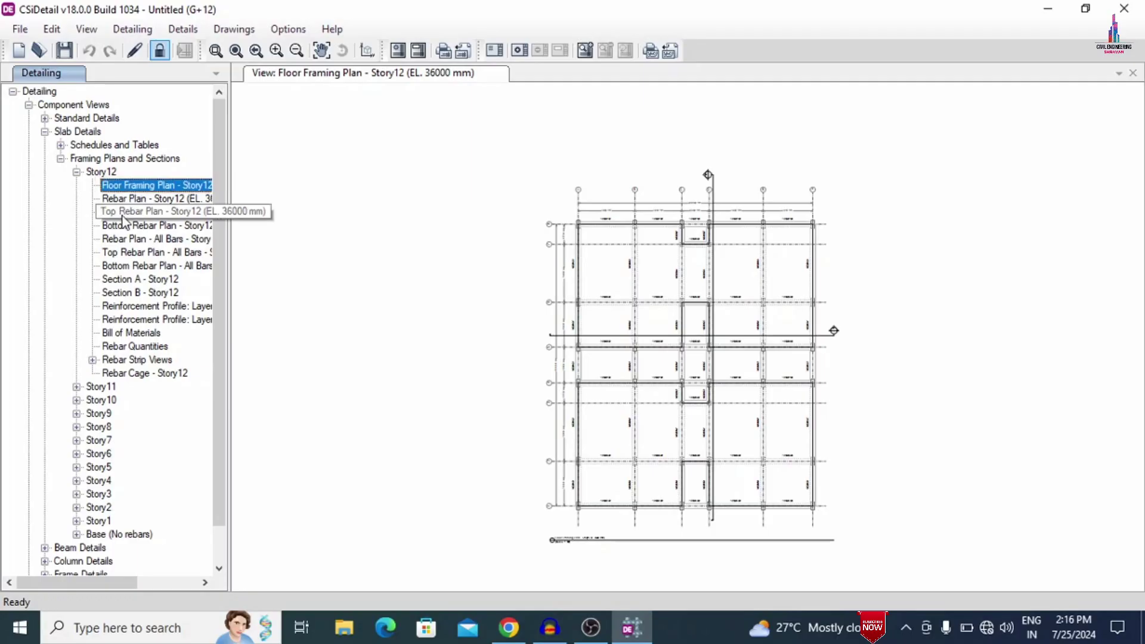
Step: Review the Story12 slab's combined, top and bottom rebar plans and its all-bars rebar plan
left_click(125, 199)
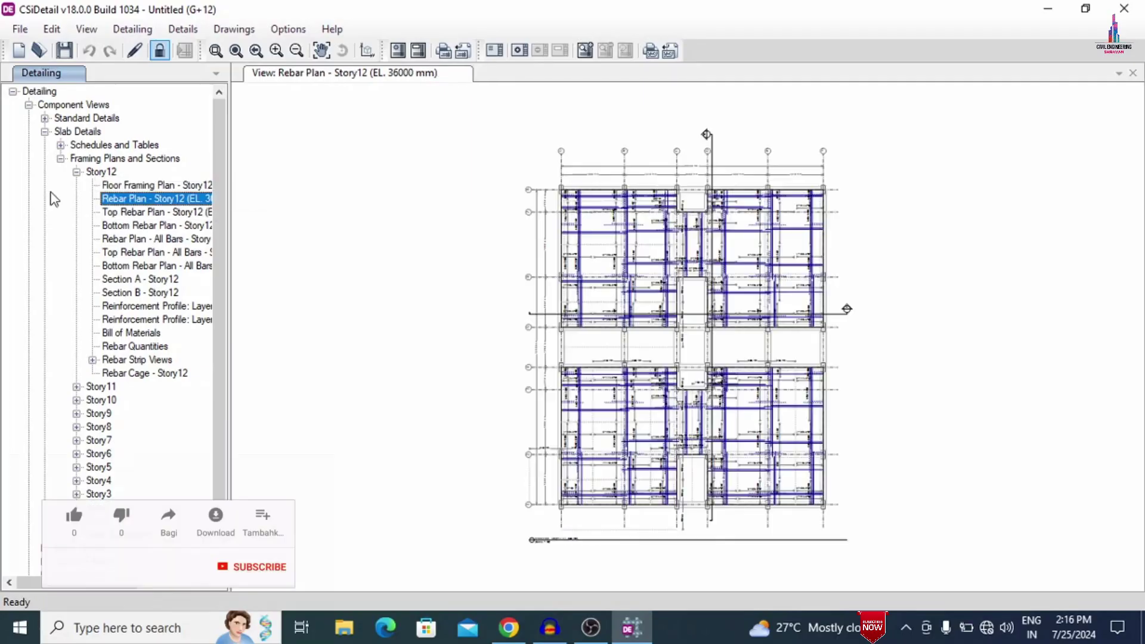
left_click(136, 208)
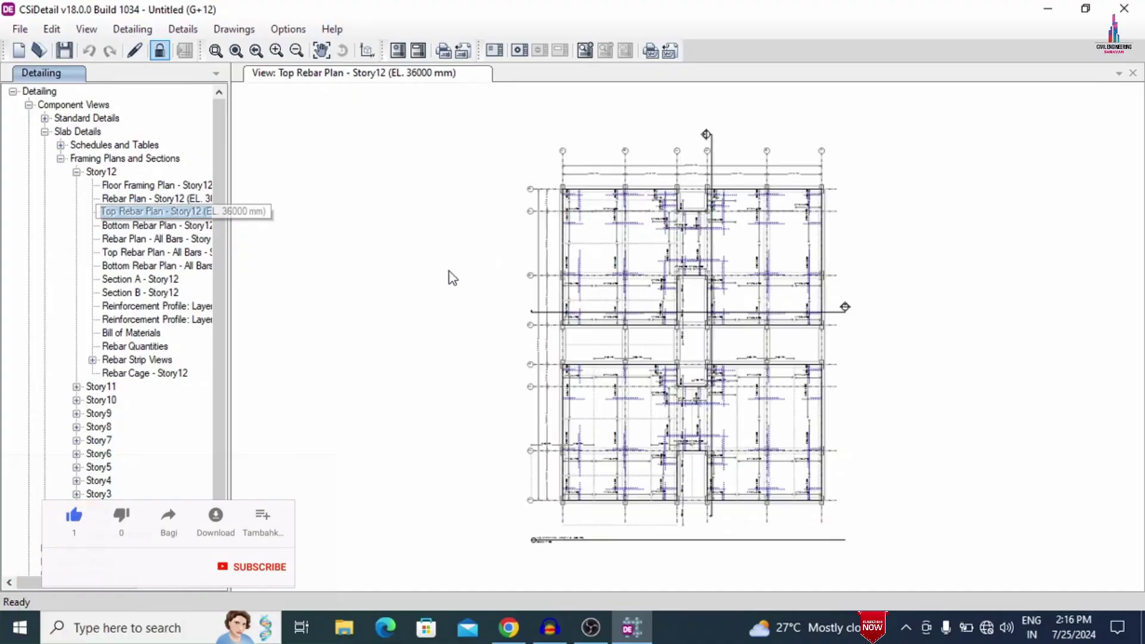
left_click(109, 225)
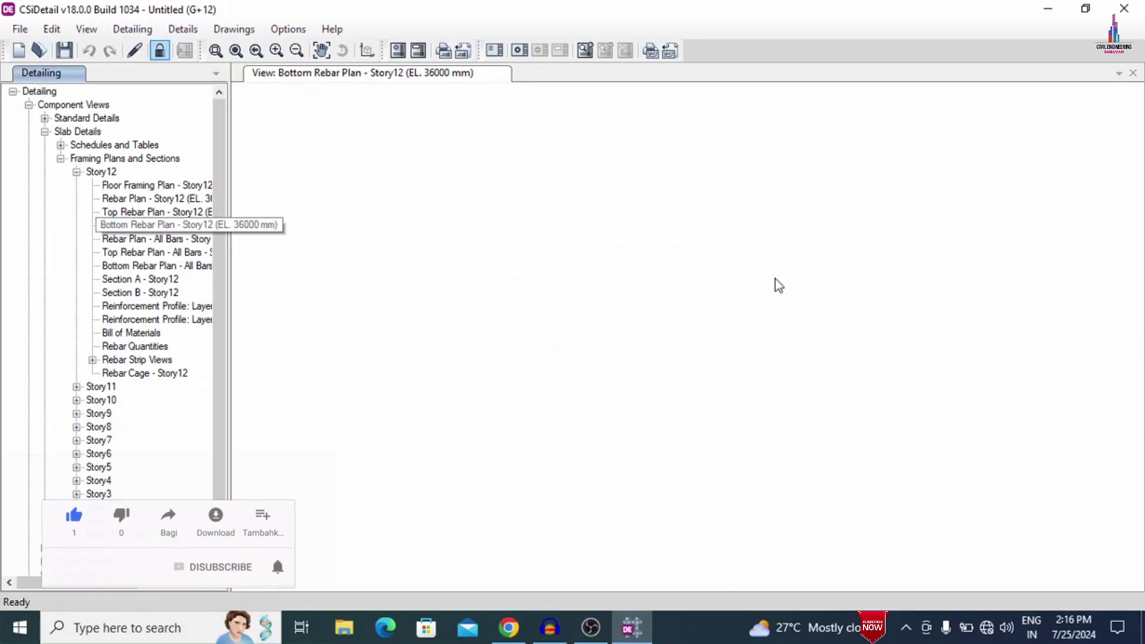
left_click(167, 238)
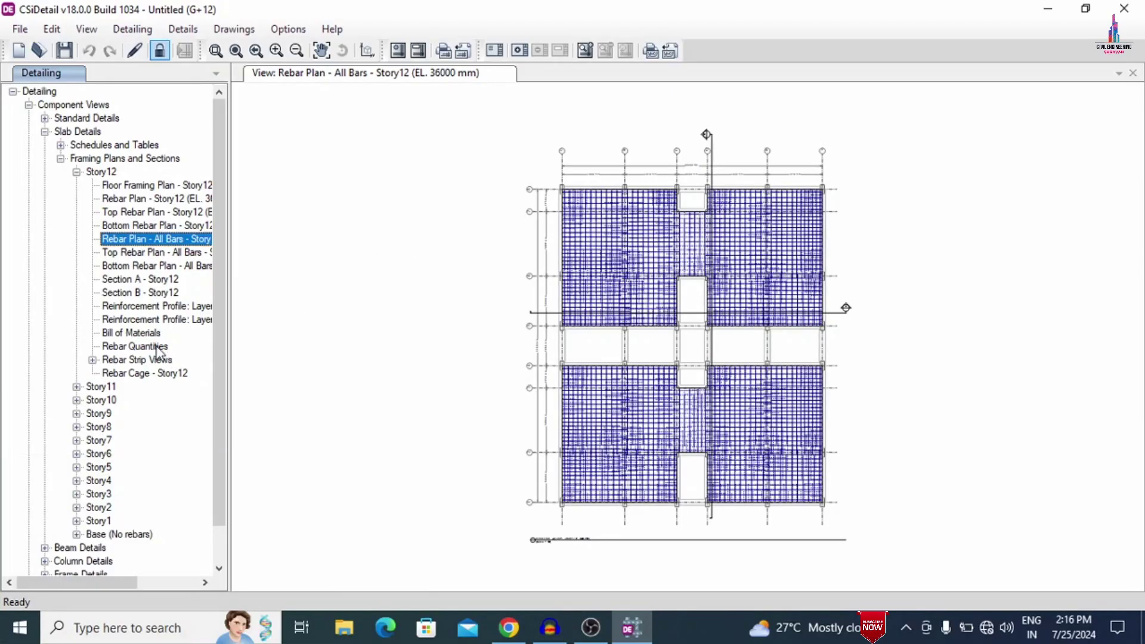
Step: Inspect Story12 slab Sections A and B and the Layer-A and Layer-B reinforcement profiles
left_click(157, 278)
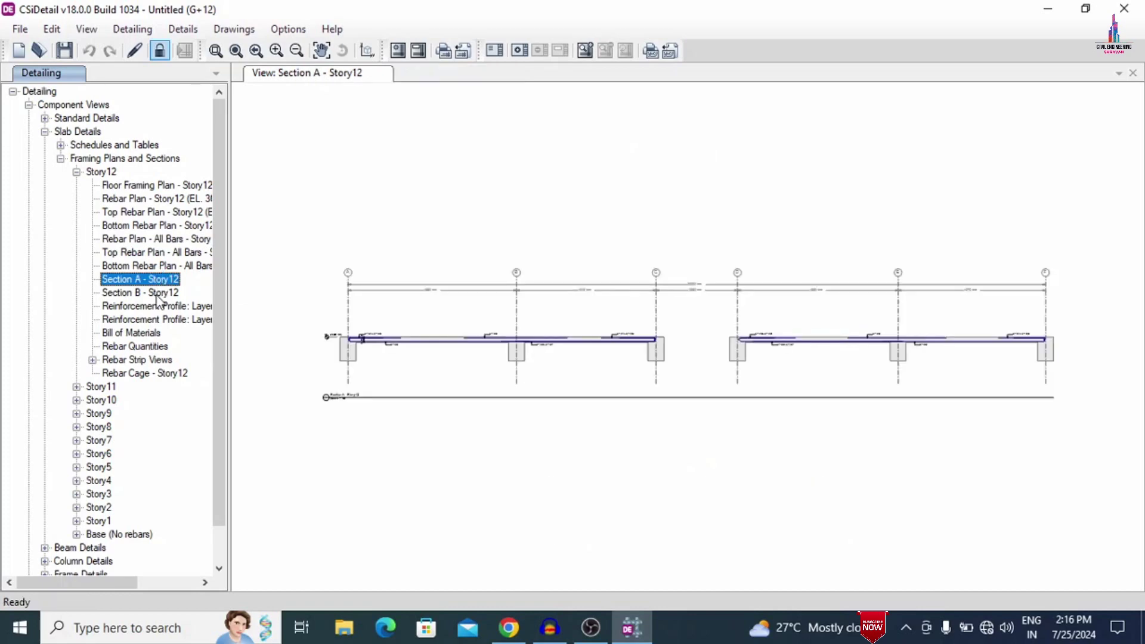
left_click(158, 293)
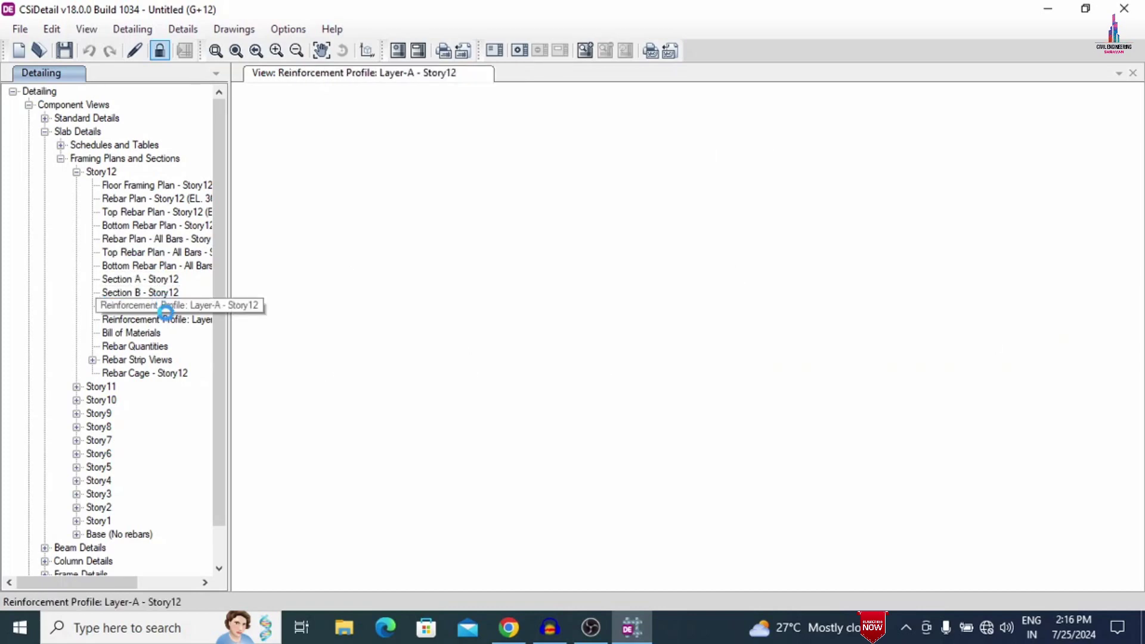
left_click(167, 319)
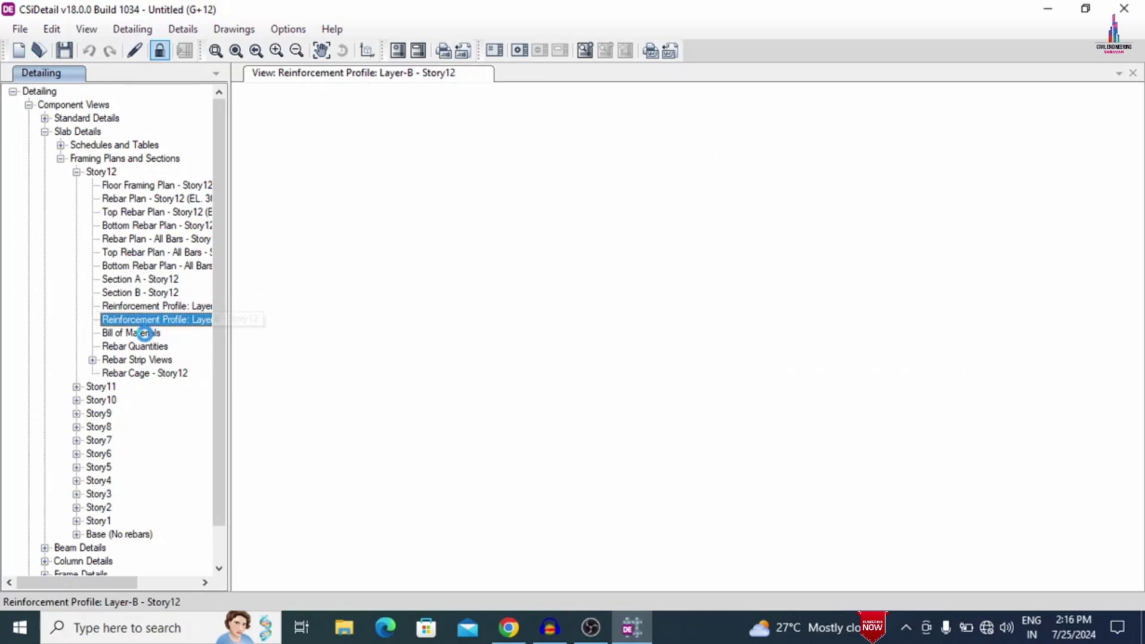
Step: Check the Story12 slab's bill of materials and rebar quantities, and examine its 3D rebar cage
left_click(143, 333)
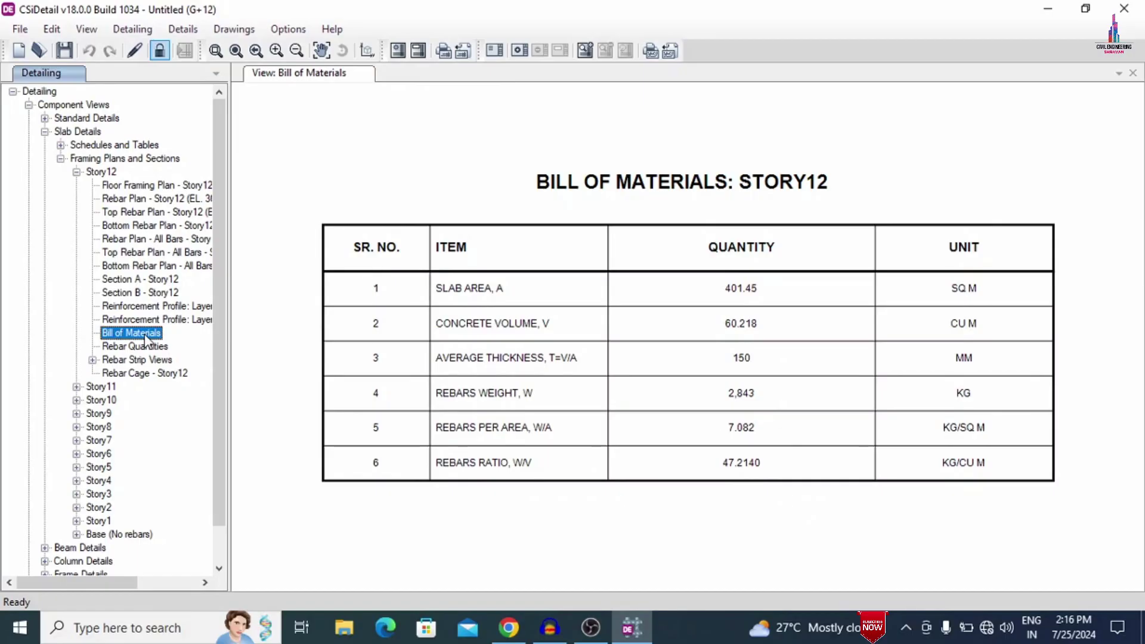
left_click(140, 347)
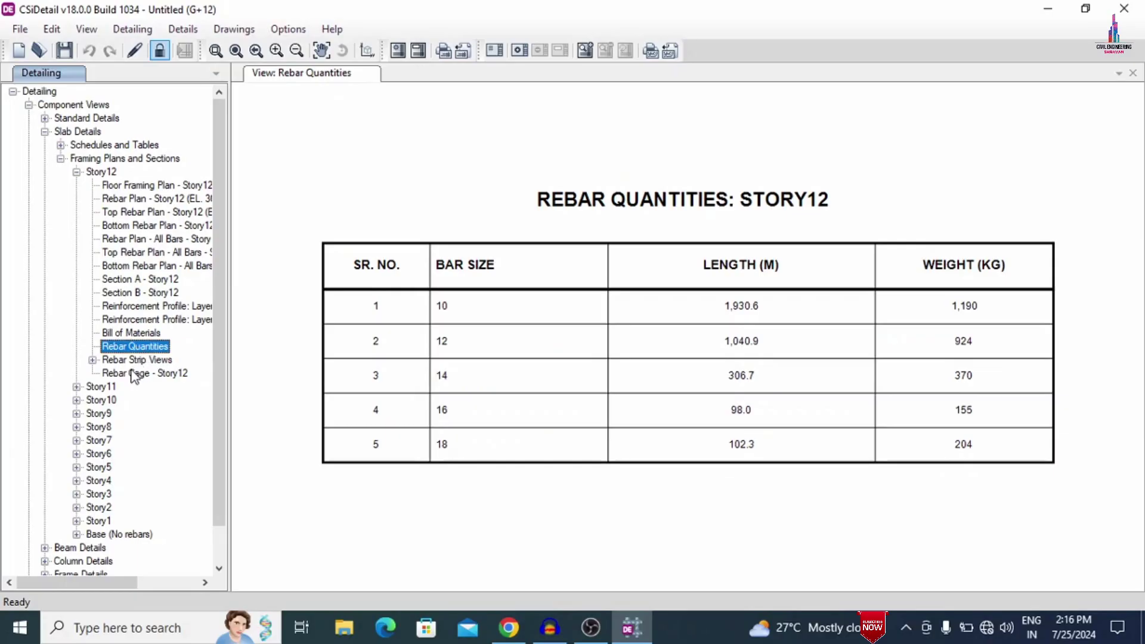
left_click(135, 374)
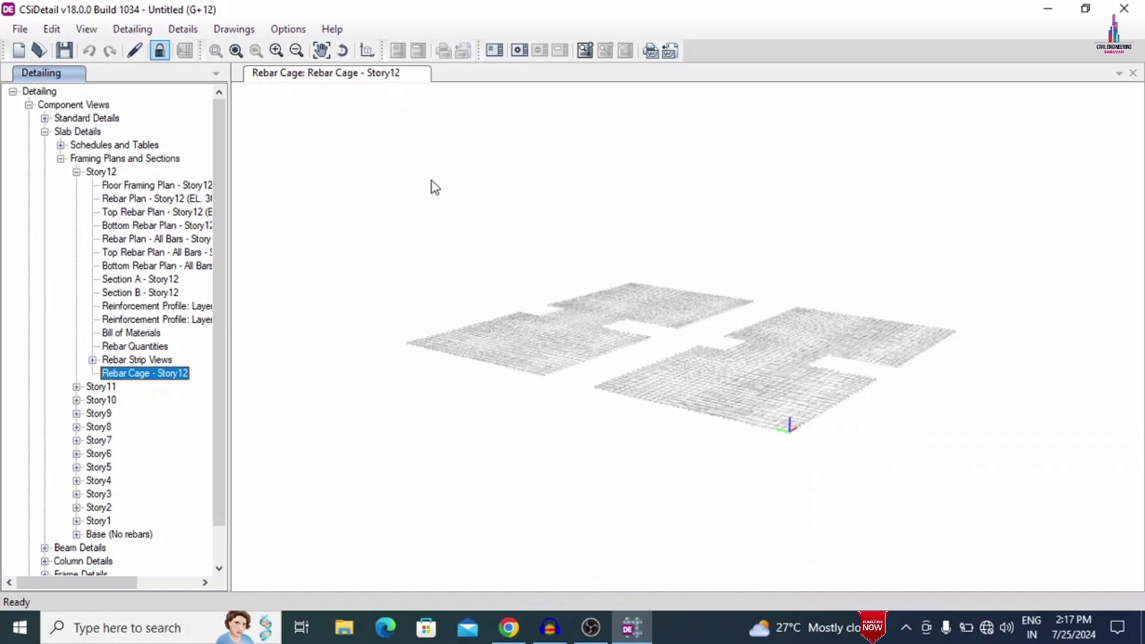
left_click(796, 295)
middle_click_drag(797, 296, 433, 325)
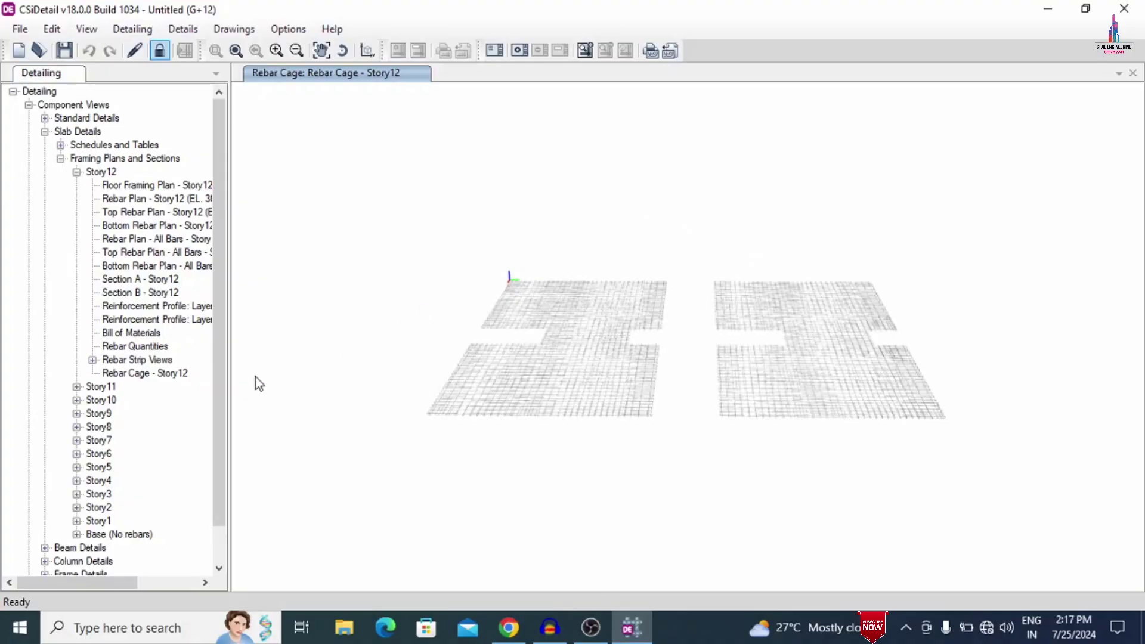
Step: Display the Story12 concrete beam layout from the beam framing plans
scroll(119, 503, "down", 1)
left_click(45, 507)
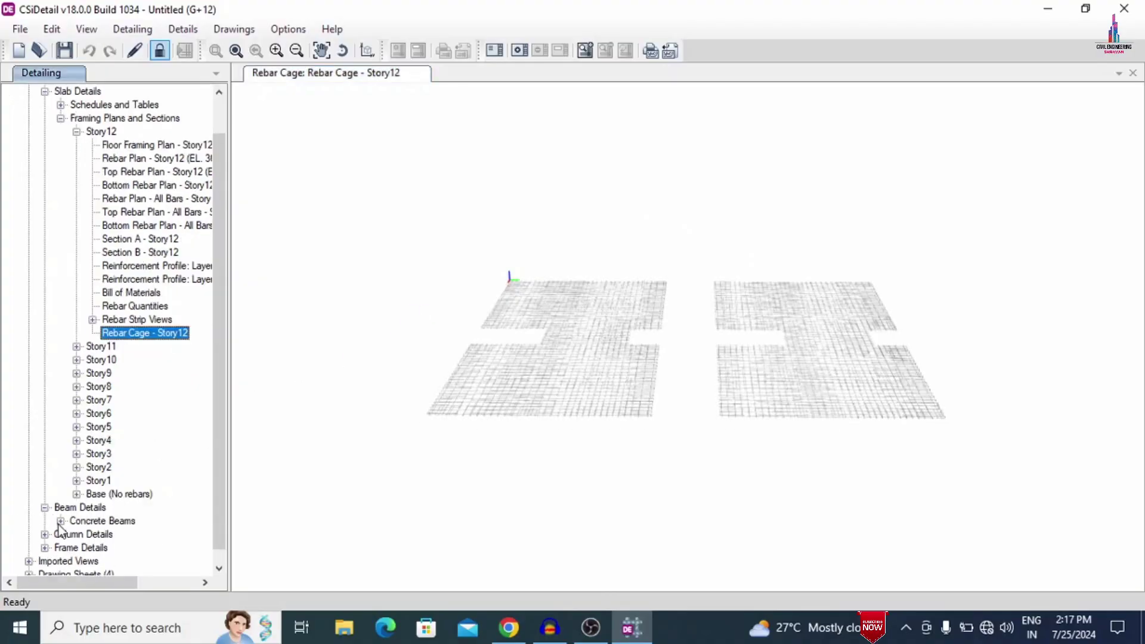
left_click(61, 521)
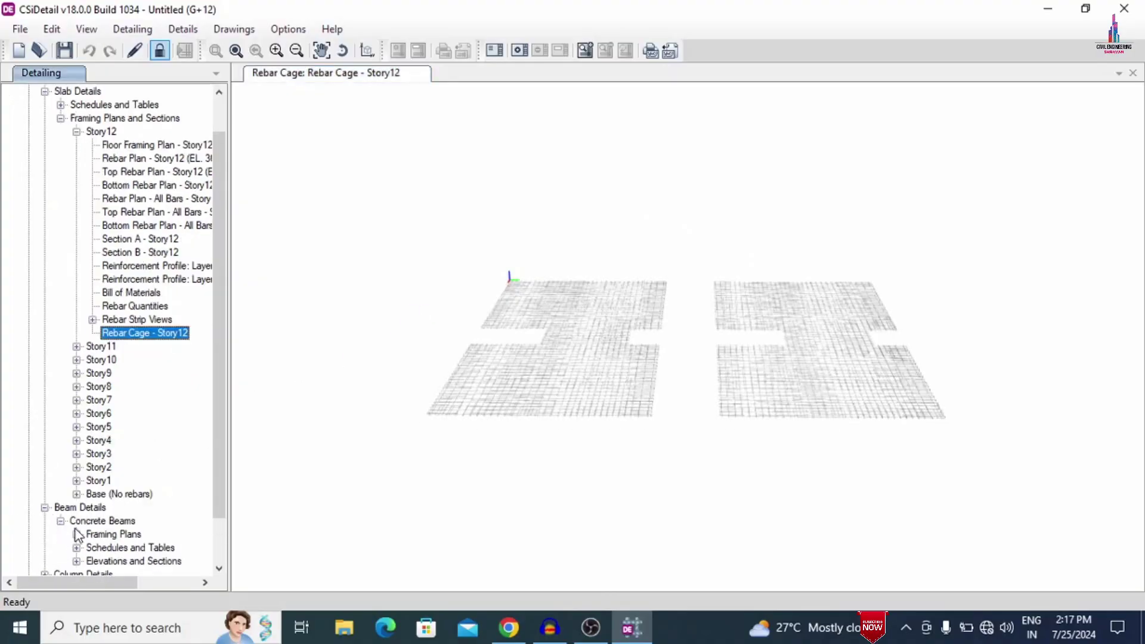
left_click(76, 534)
left_click(162, 421)
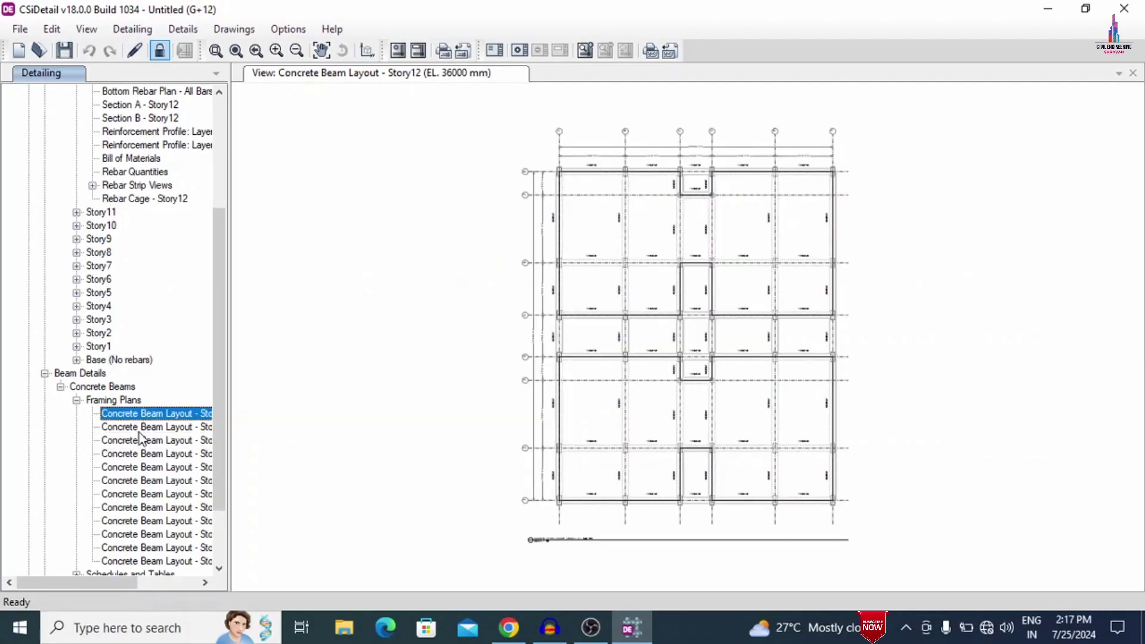
Step: Examine the concrete beam rebar table (1 of 8) and the beams' bill of materials and rebar quantities
scroll(150, 422, "down", 2)
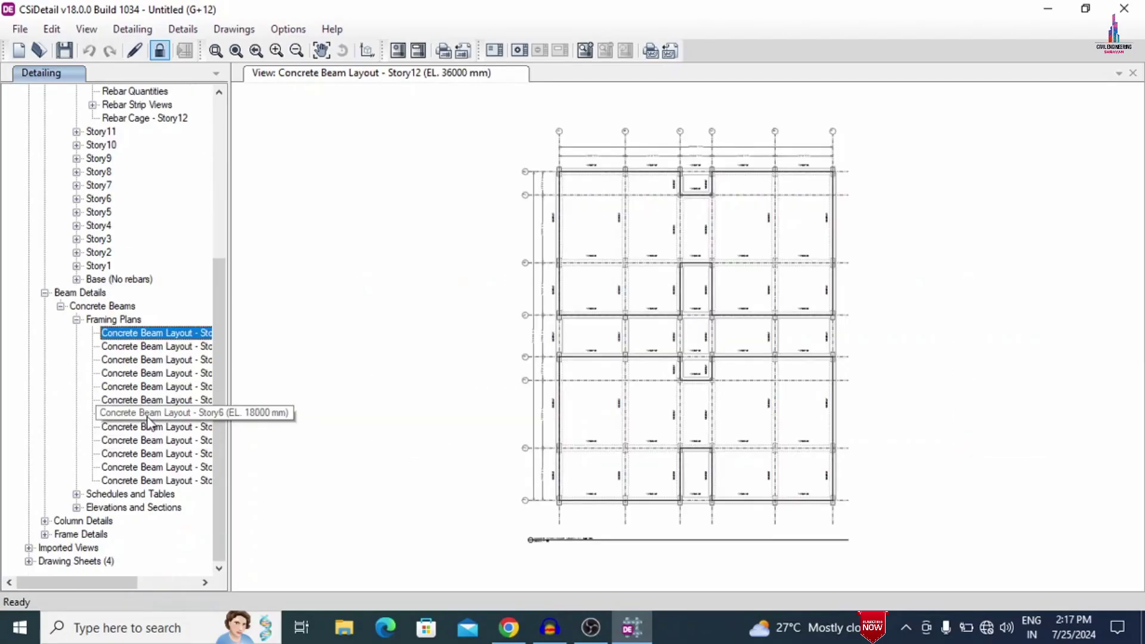
left_click(76, 496)
left_click(119, 440)
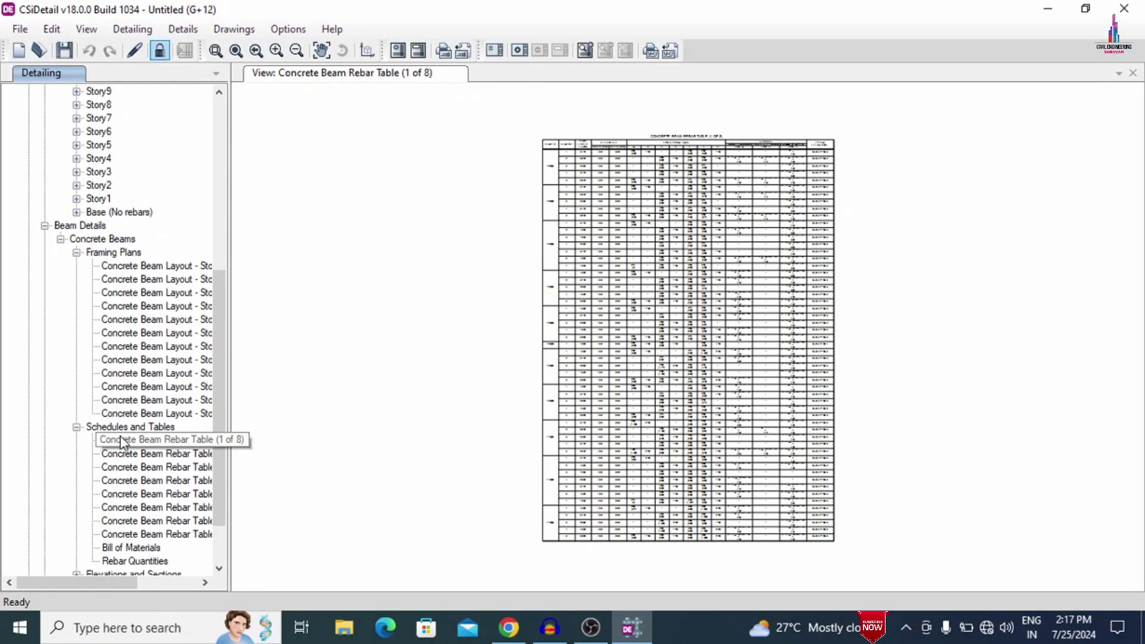
scroll(643, 162, "up", 5)
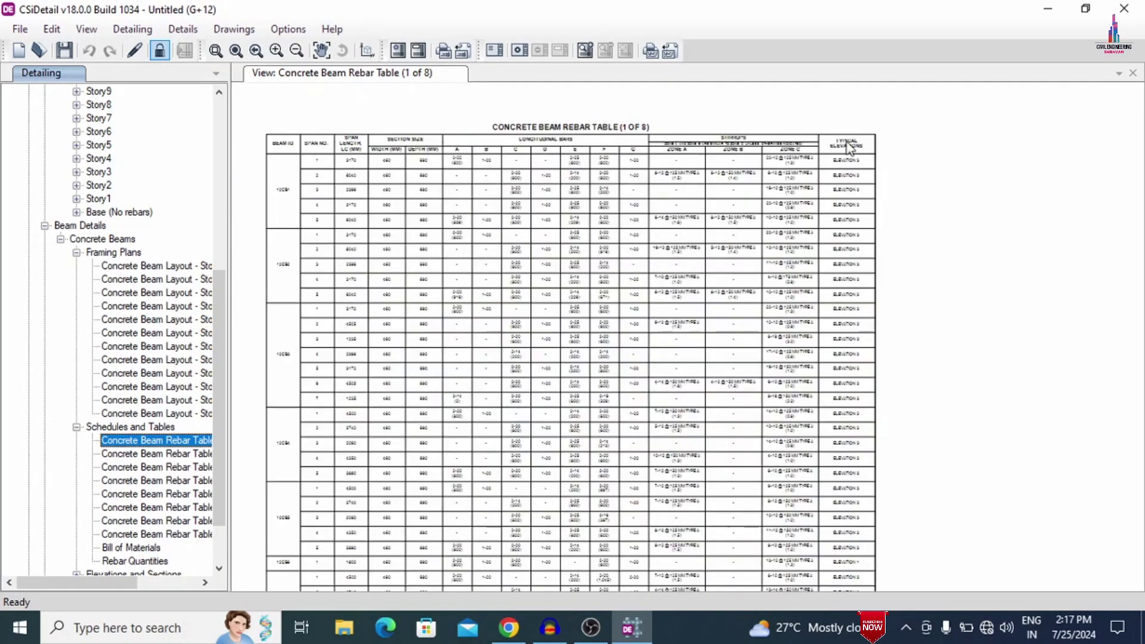
scroll(797, 146, "up", 1)
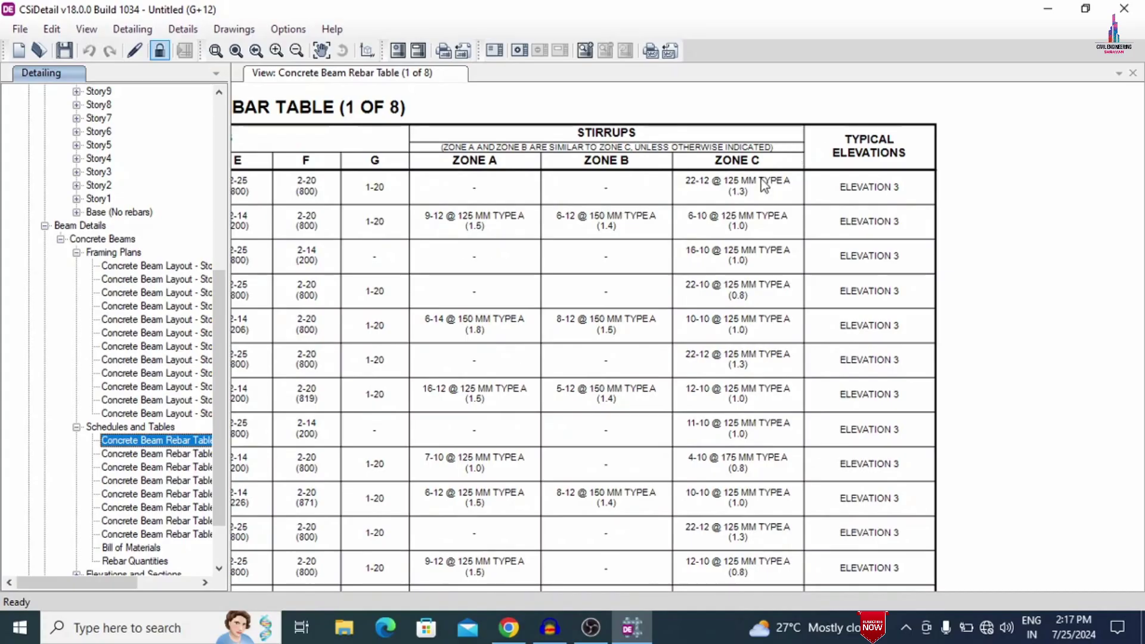
scroll(877, 212, "down", 5)
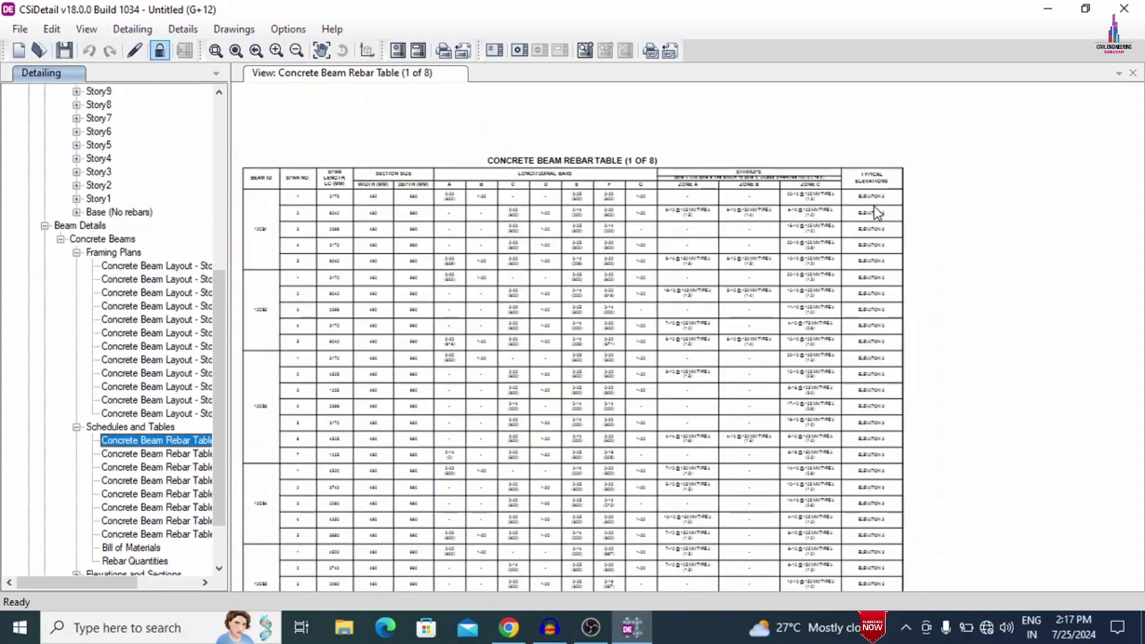
scroll(758, 295, "up", 1)
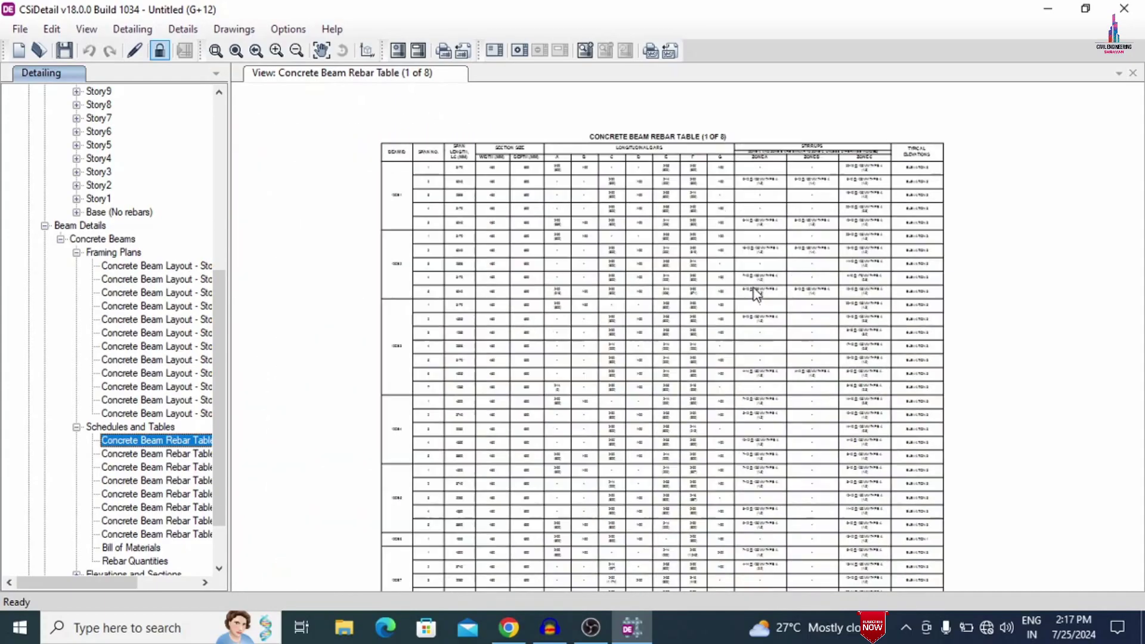
scroll(829, 165, "up", 1)
scroll(767, 221, "down", 1)
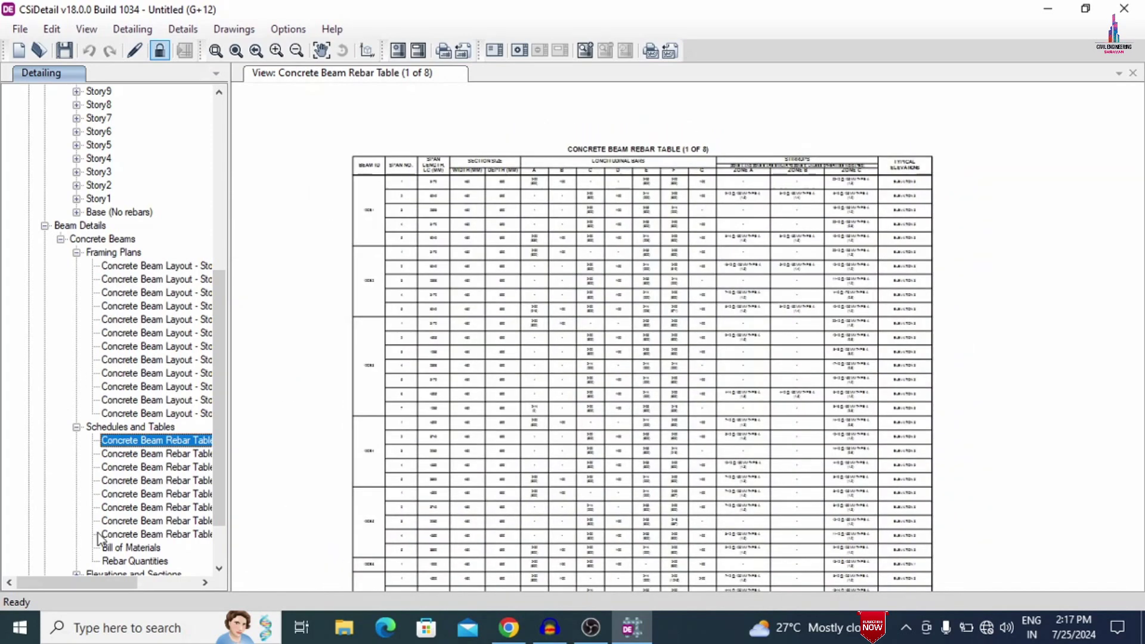
left_click(130, 548)
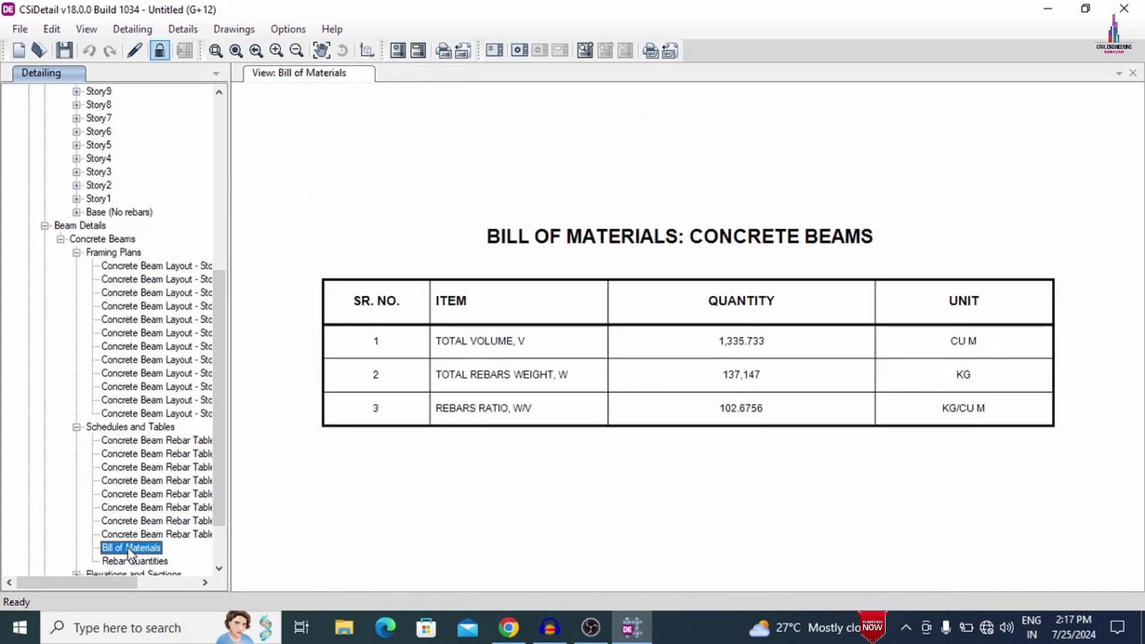
left_click(123, 562)
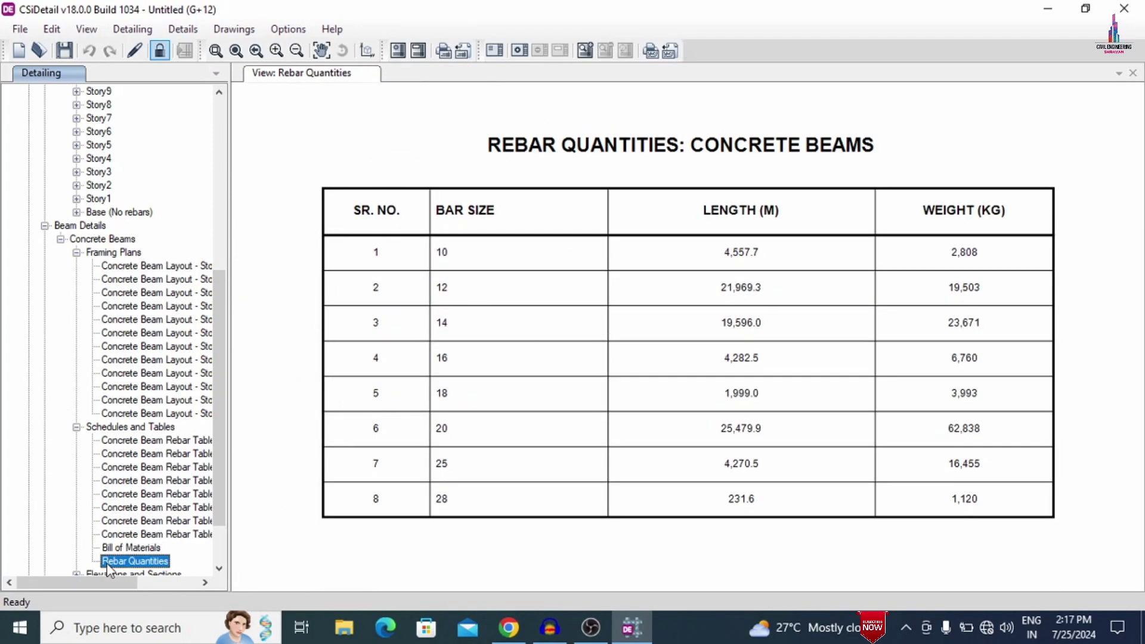
Step: Inspect Section A of Story9 beam 9CB1 in the beam elevations and sections
scroll(199, 487, "down", 2)
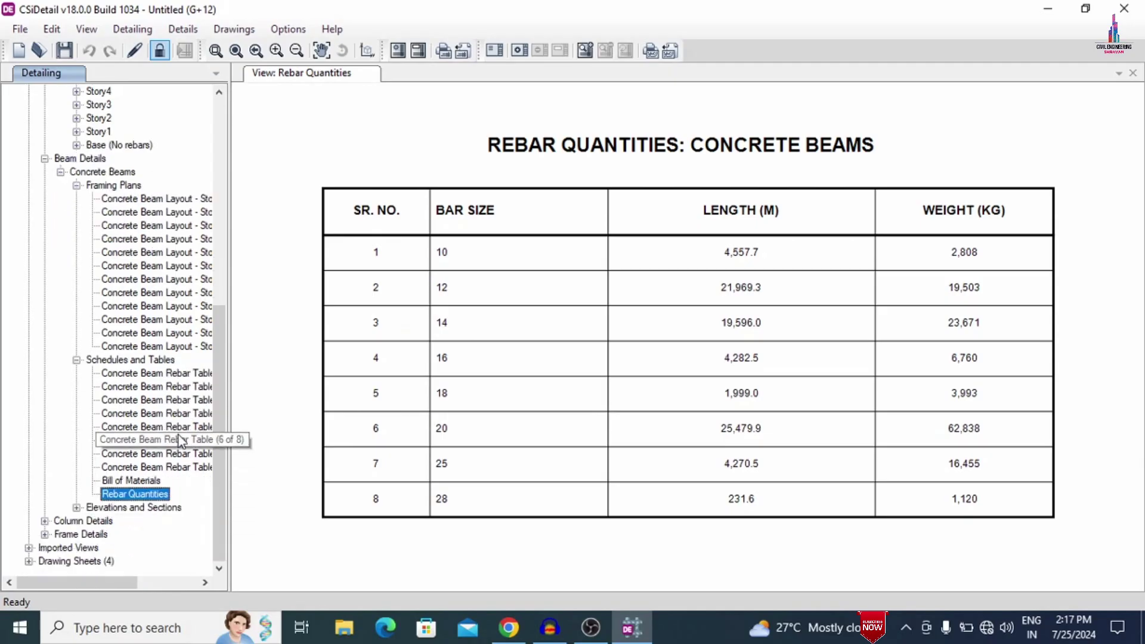
left_click(77, 507)
left_click(93, 454)
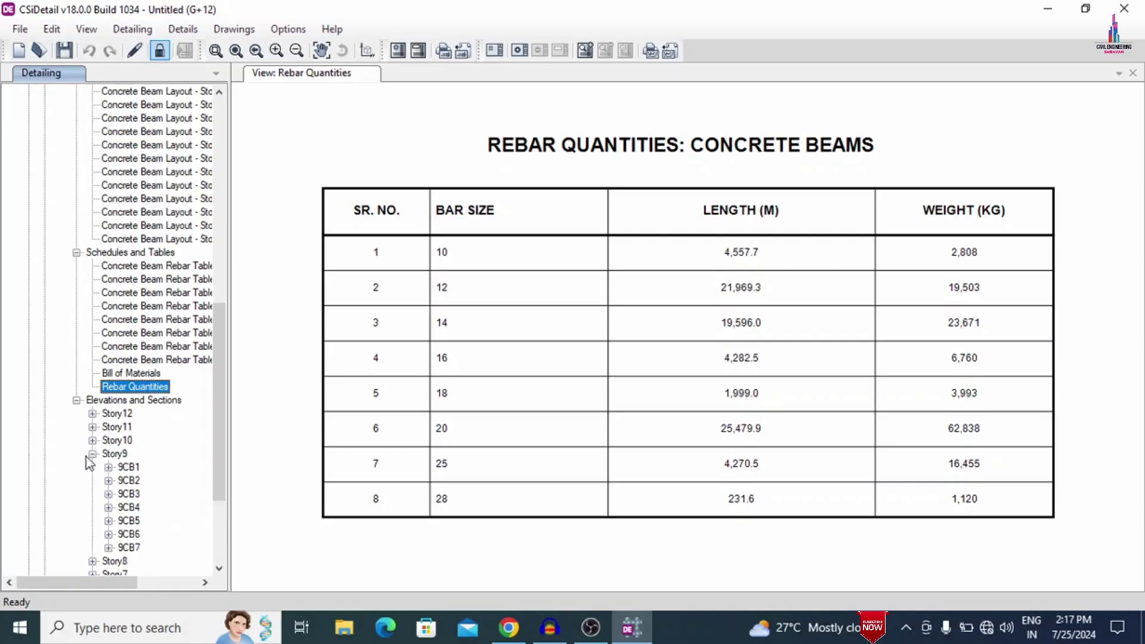
left_click(109, 468)
left_click(171, 454)
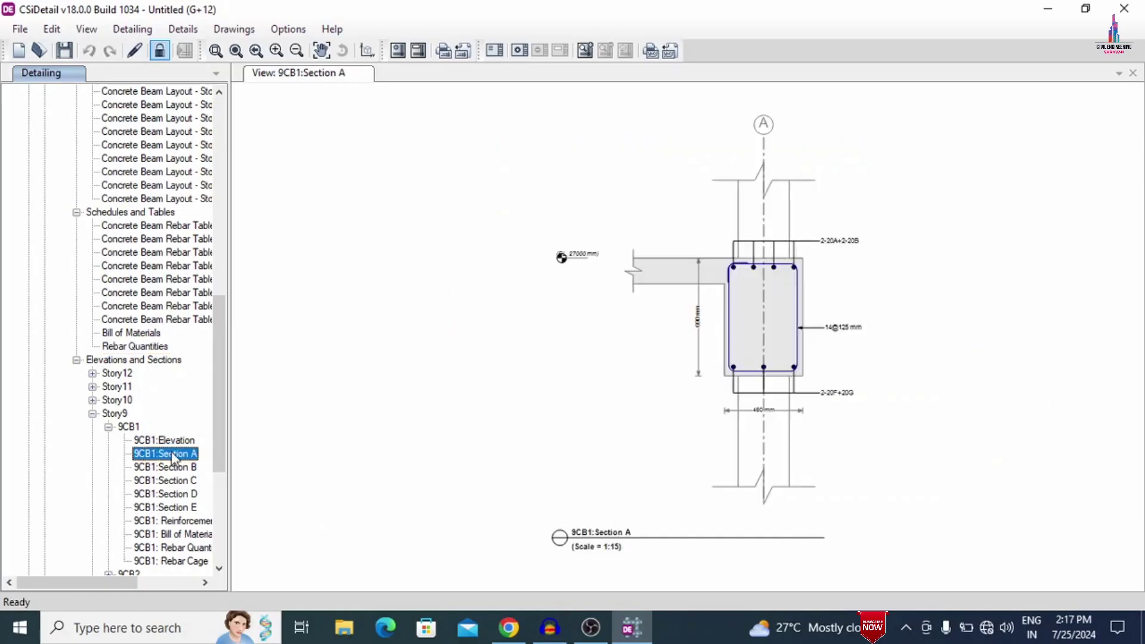
Step: Examine the longitudinal bars and stirrups in beam 9CB1's 3D rebar cage
scroll(137, 572, "down", 2)
left_click(170, 480)
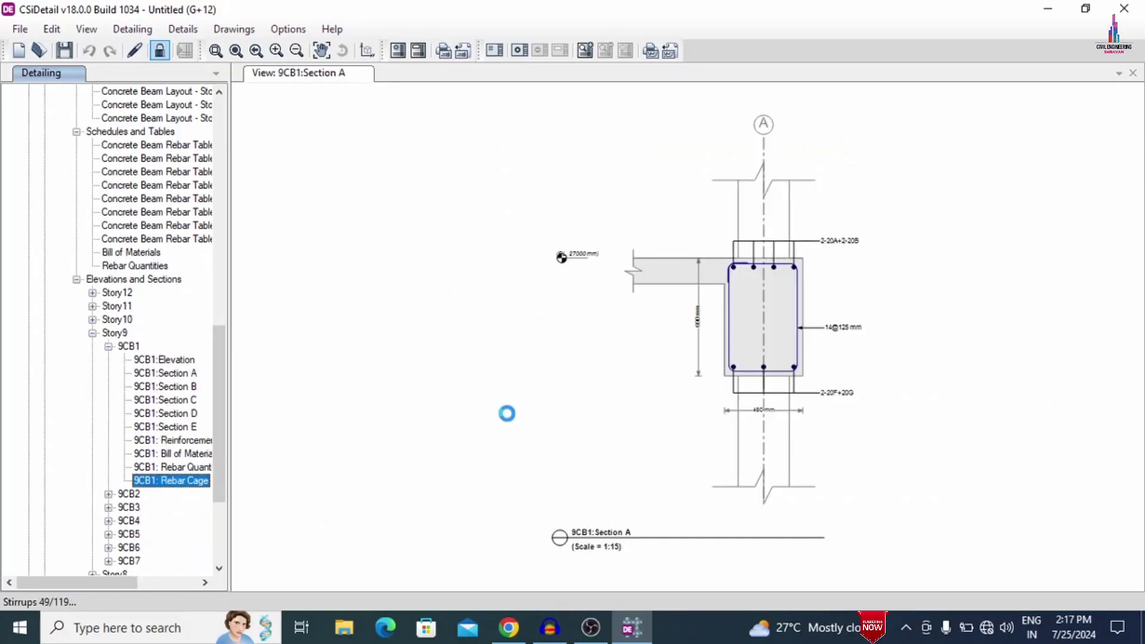
scroll(707, 359, "up", 4)
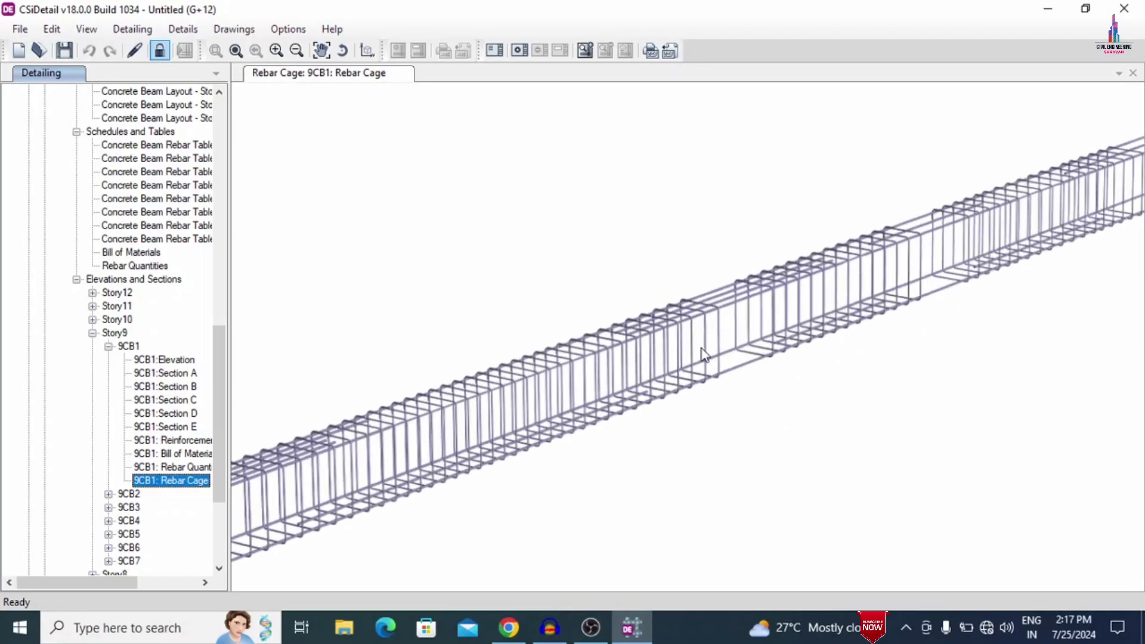
left_click_drag(631, 294, 966, 288)
Step: View the concrete column layouts for Story1 and Base in the column framing plans
scroll(149, 417, "down", 4)
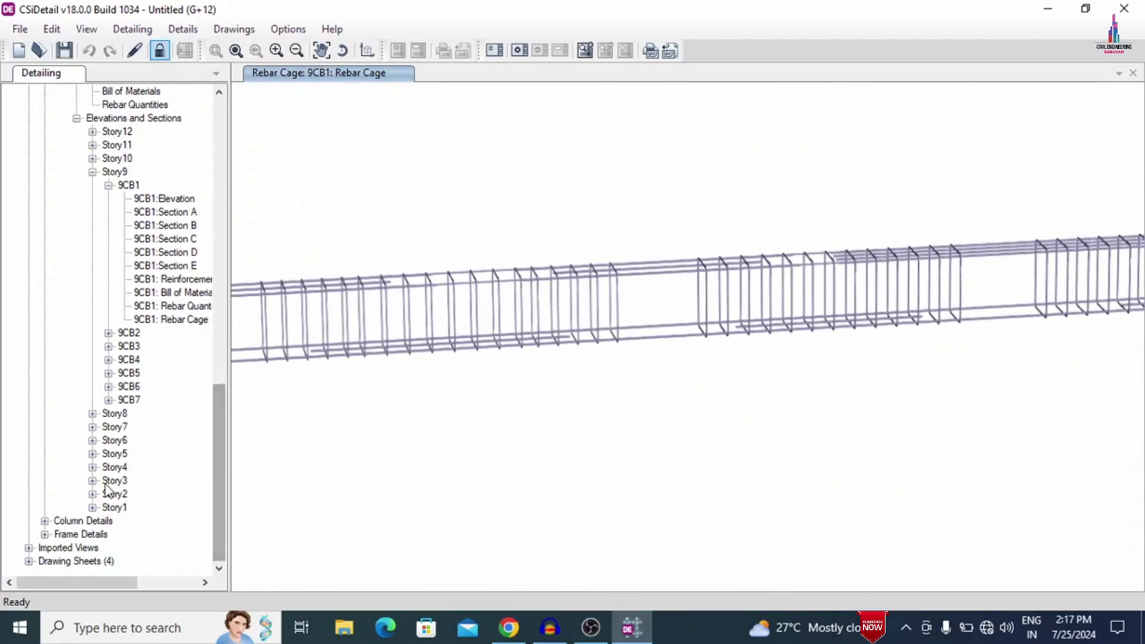
left_click(44, 521)
left_click(61, 534)
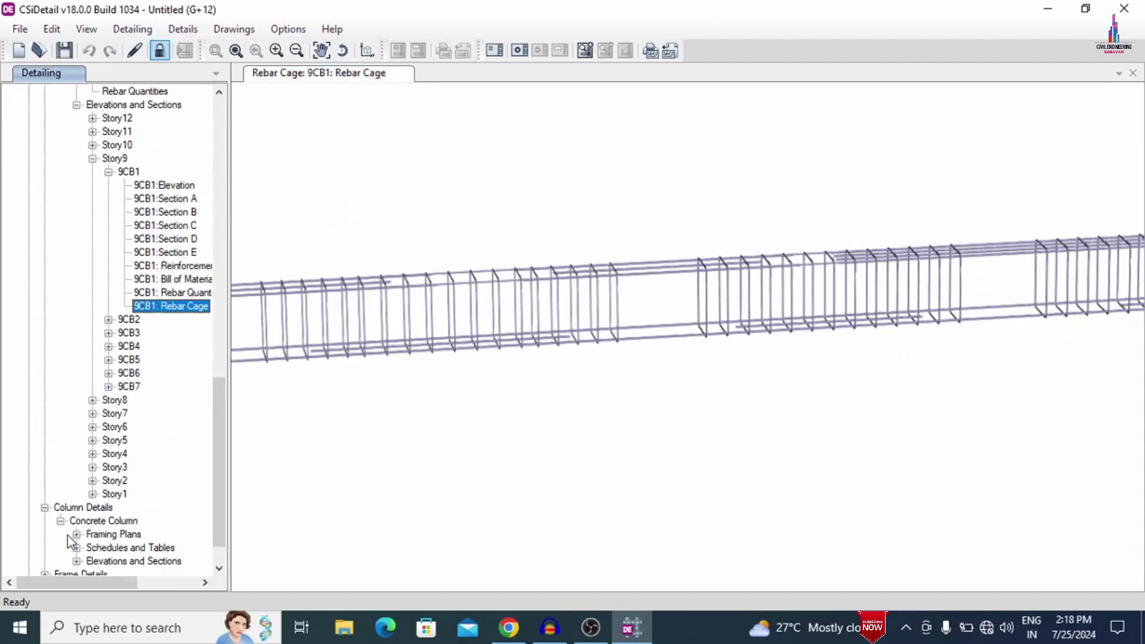
left_click(76, 535)
double_click(103, 546)
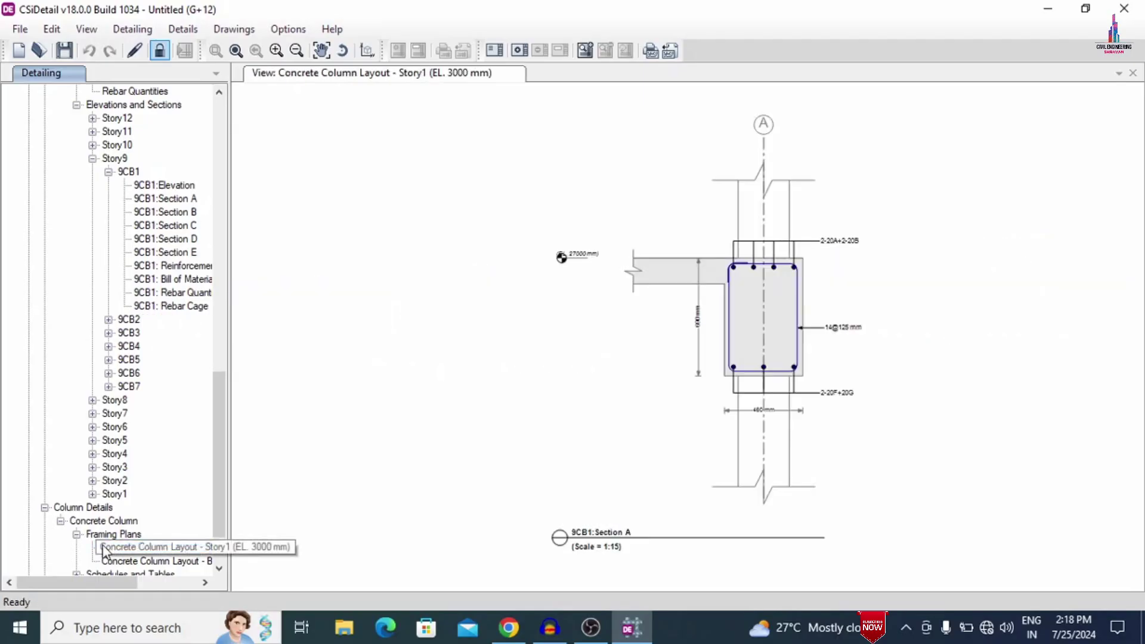
scroll(116, 519, "down", 2)
double_click(124, 494)
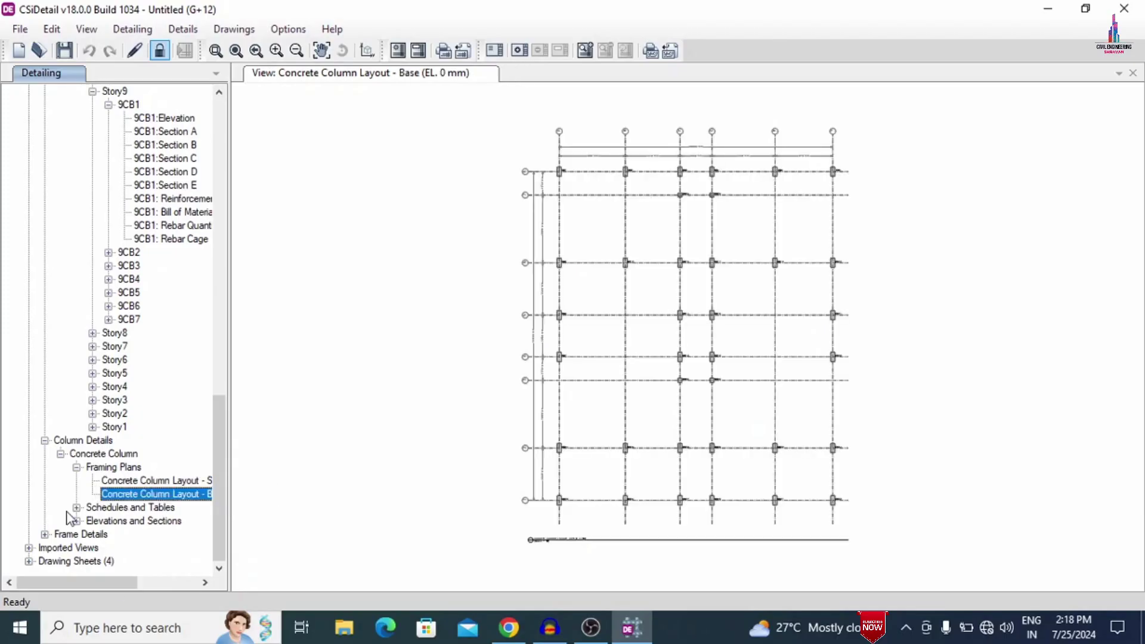
Step: Open the concrete column schedule and check the columns' bill of materials and rebar quantities
left_click(77, 508)
double_click(132, 520)
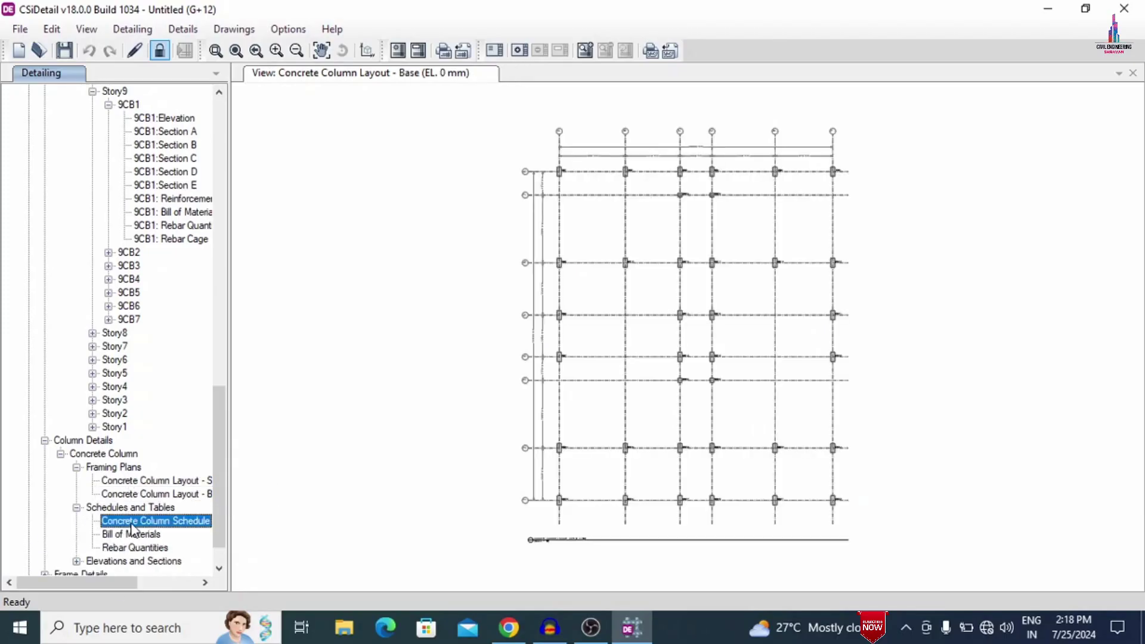
double_click(133, 535)
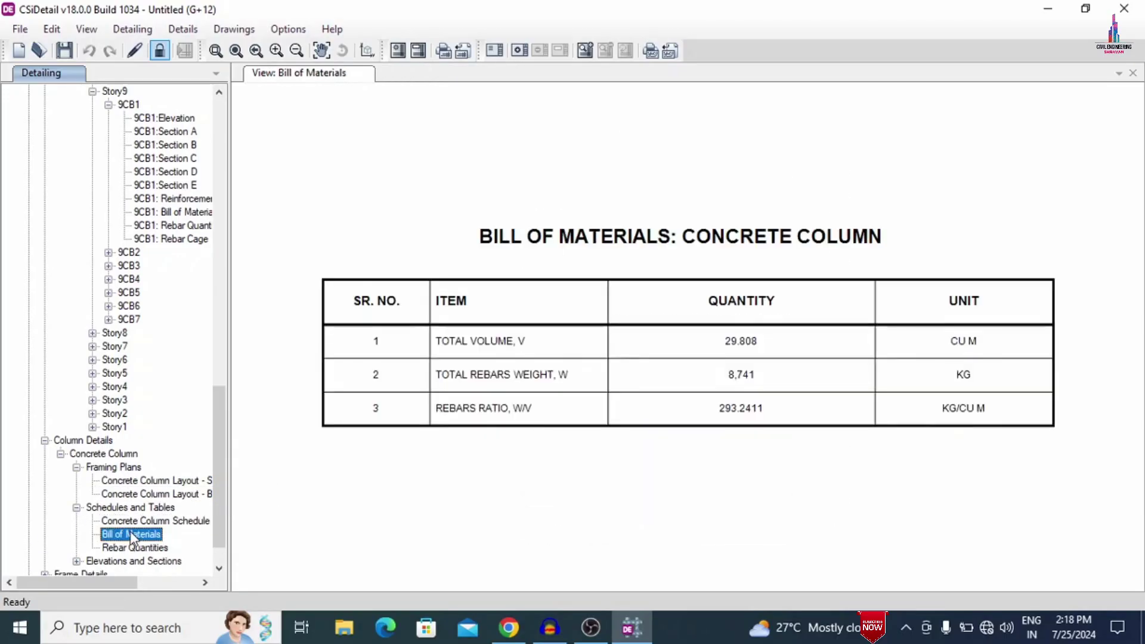
double_click(135, 547)
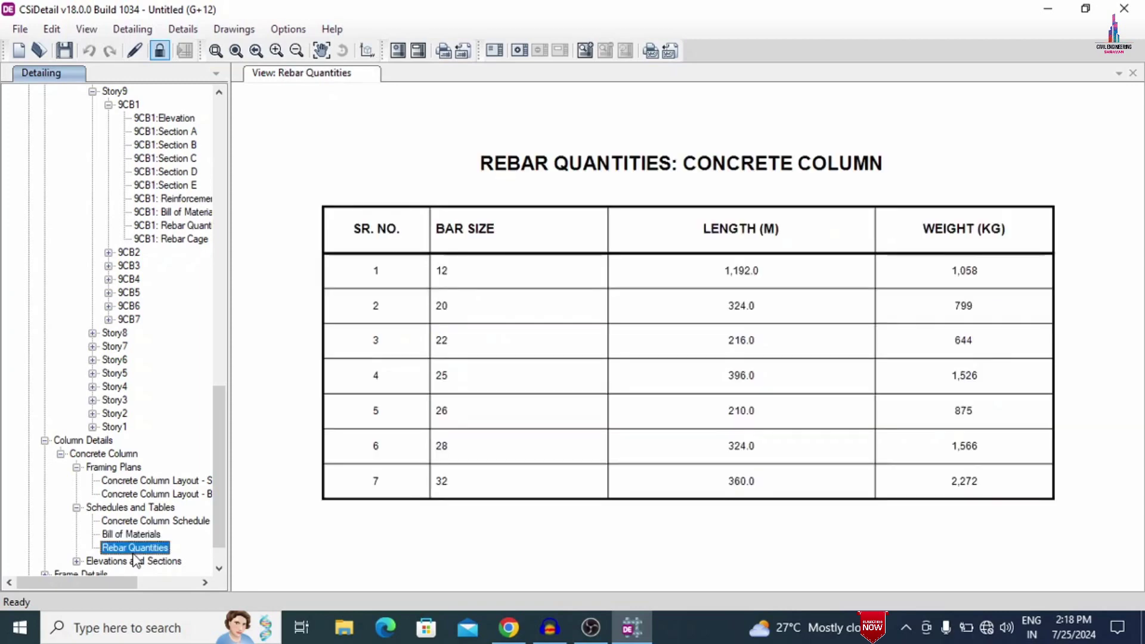
Step: Inspect Section A of concrete column CC23 in the column elevations and sections
left_click(76, 561)
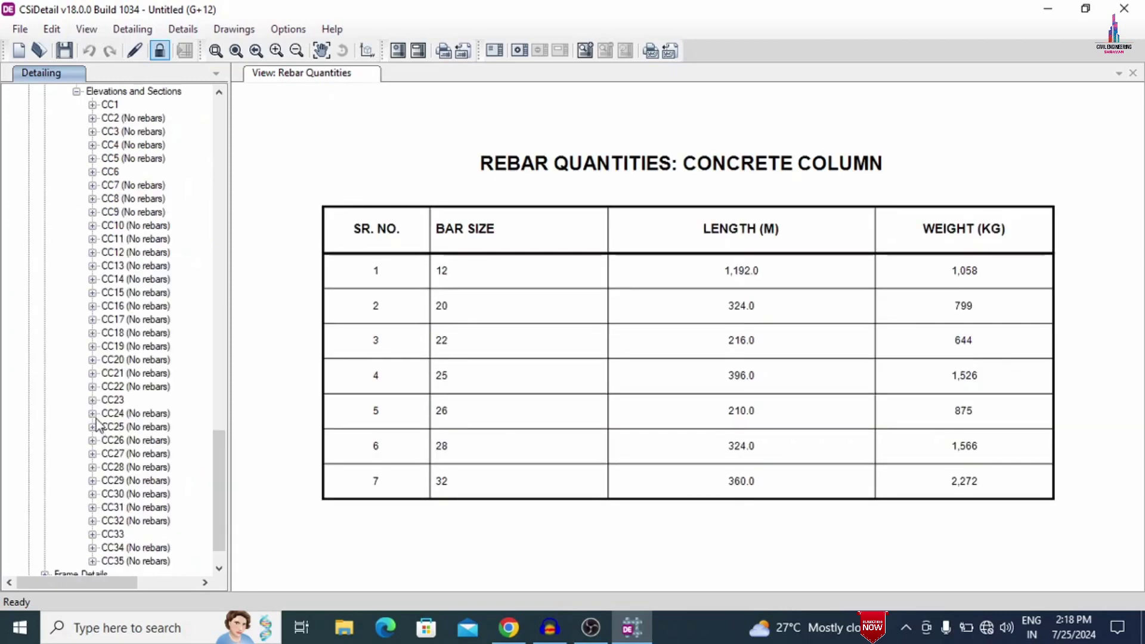
left_click(92, 400)
double_click(149, 440)
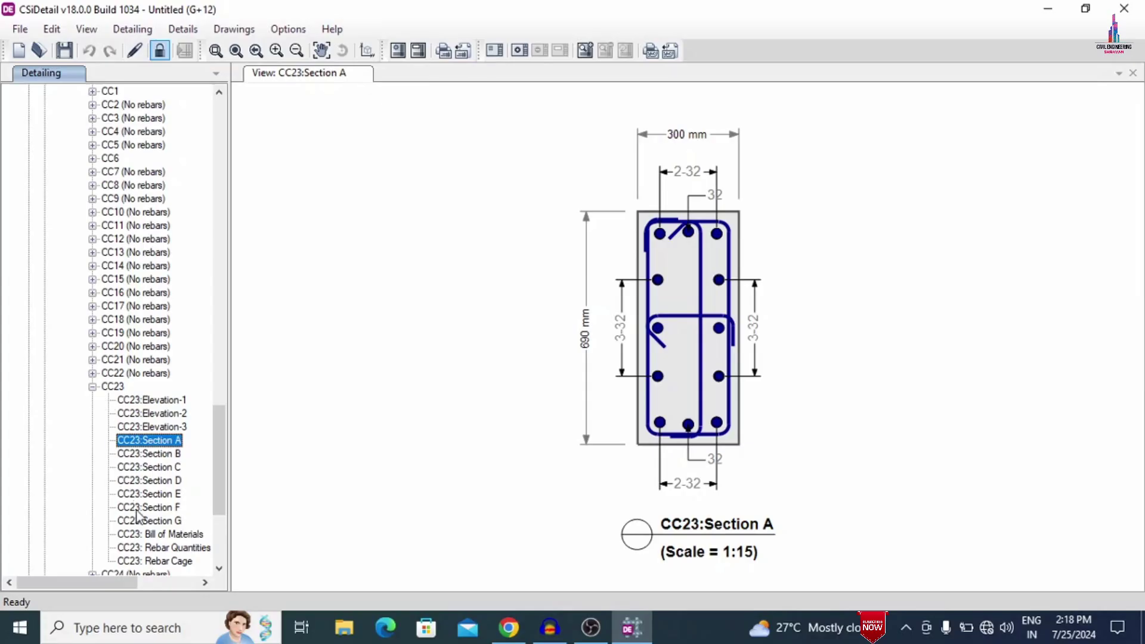
Step: Examine the longitudinal bars, laps and ties in column CC23's 3D rebar cage from several angles
scroll(152, 543, "down", 5)
left_click(161, 361)
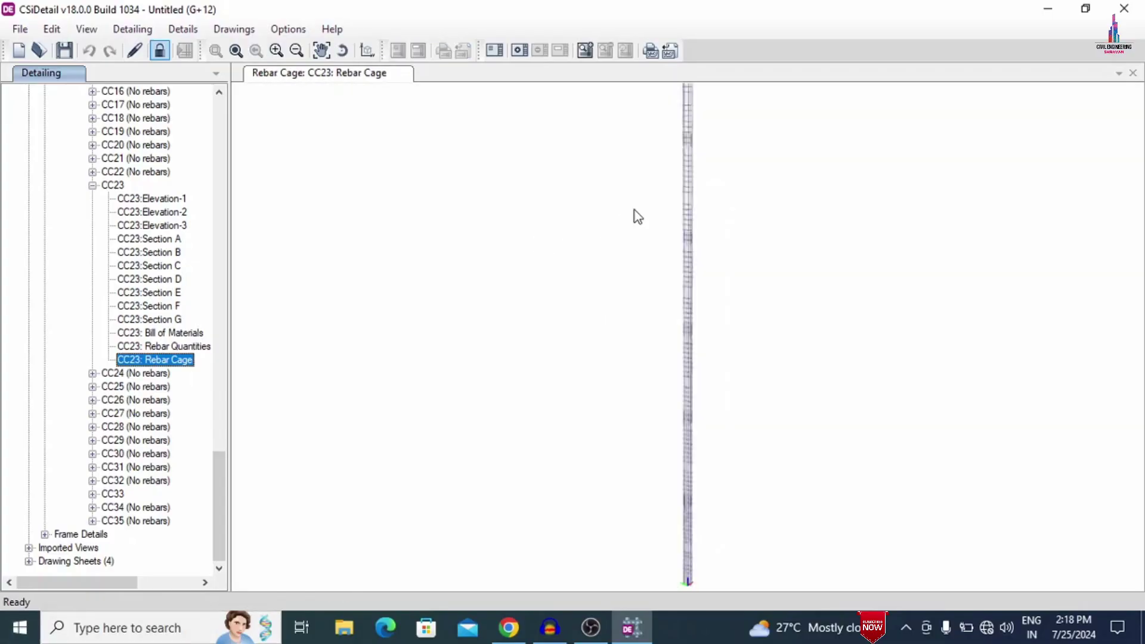
middle_click_drag(690, 231, 673, 277, "shift")
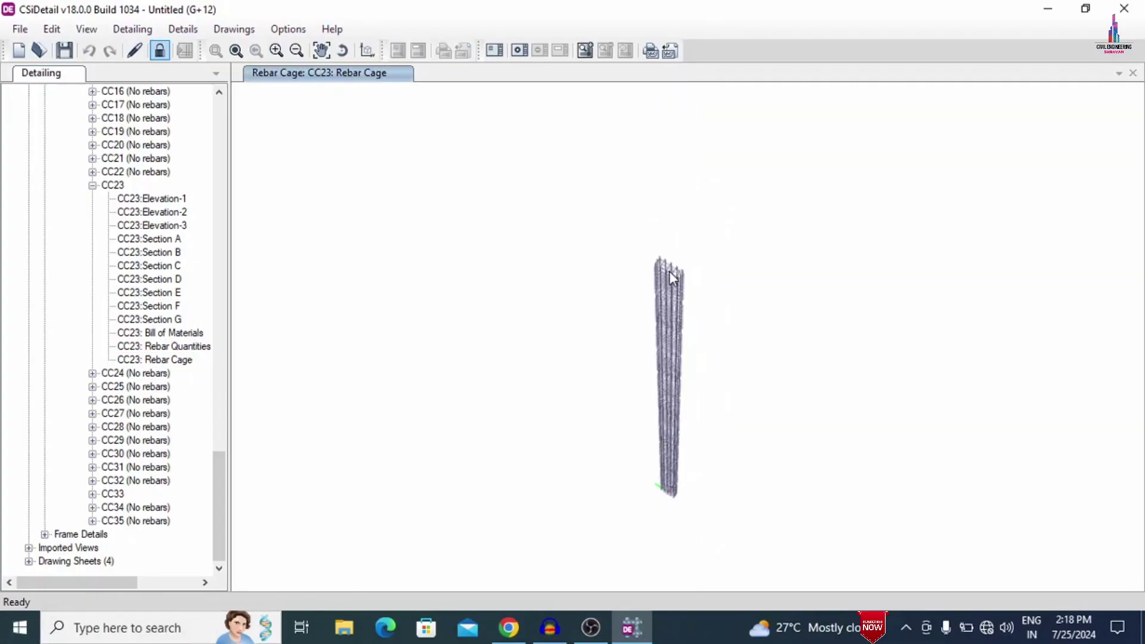
scroll(673, 277, "up", 6)
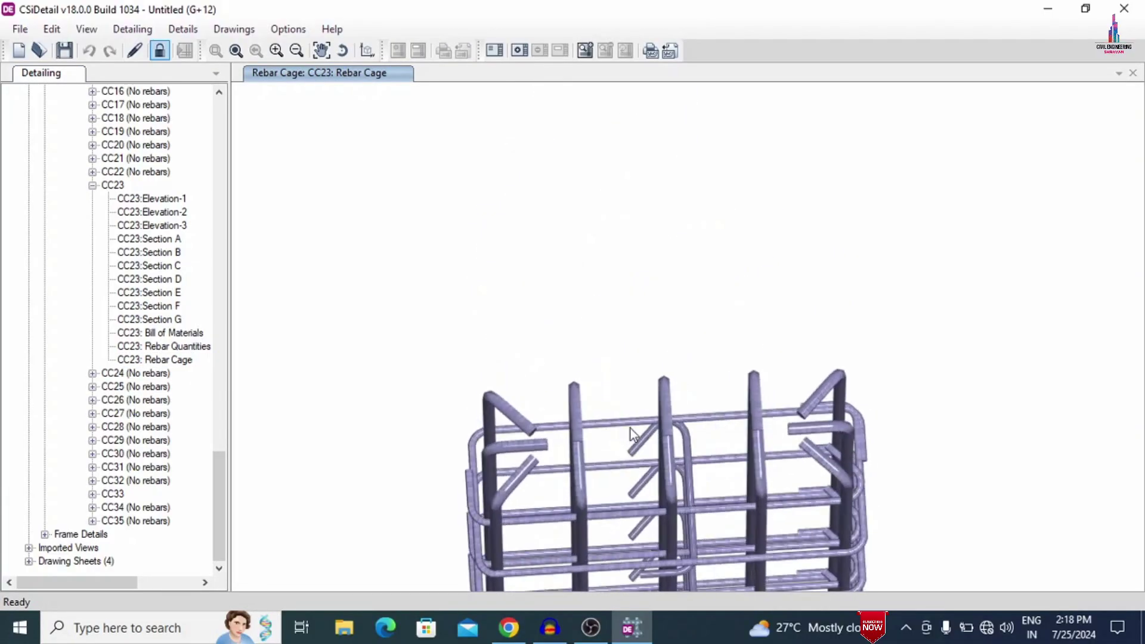
middle_click_drag(633, 434, 808, 330, "shift")
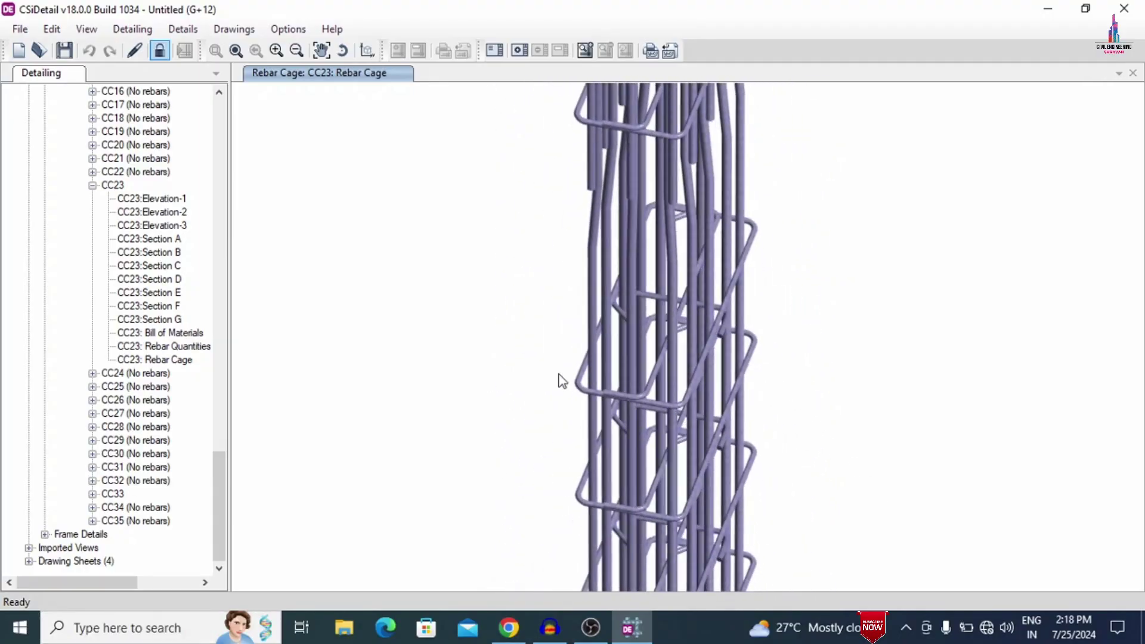
middle_click_drag(566, 371, 409, 421, "shift")
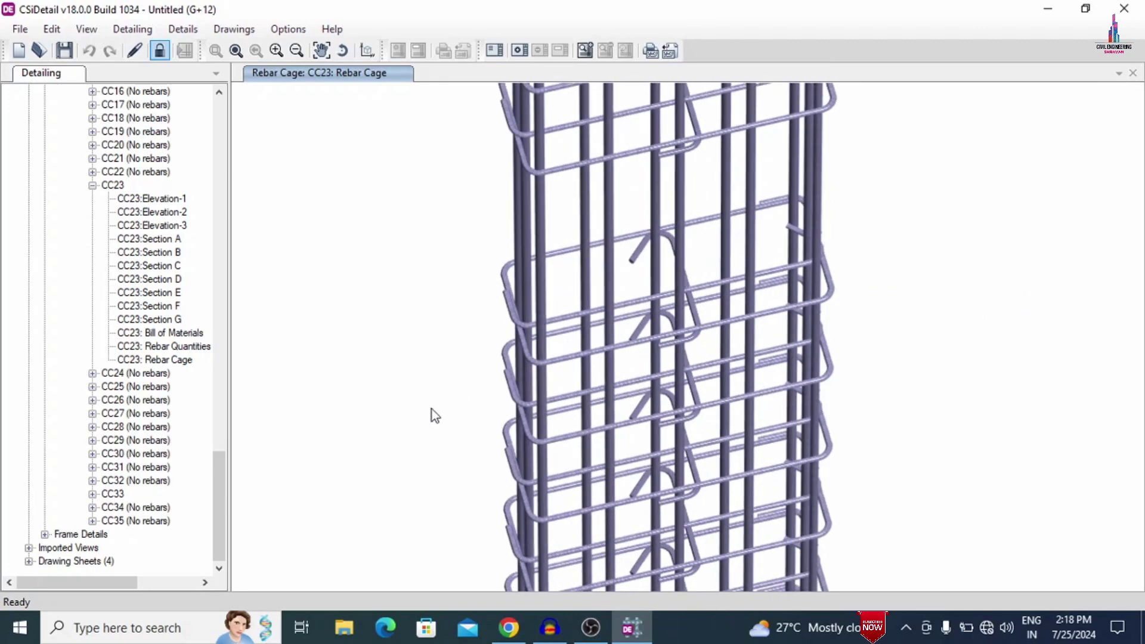